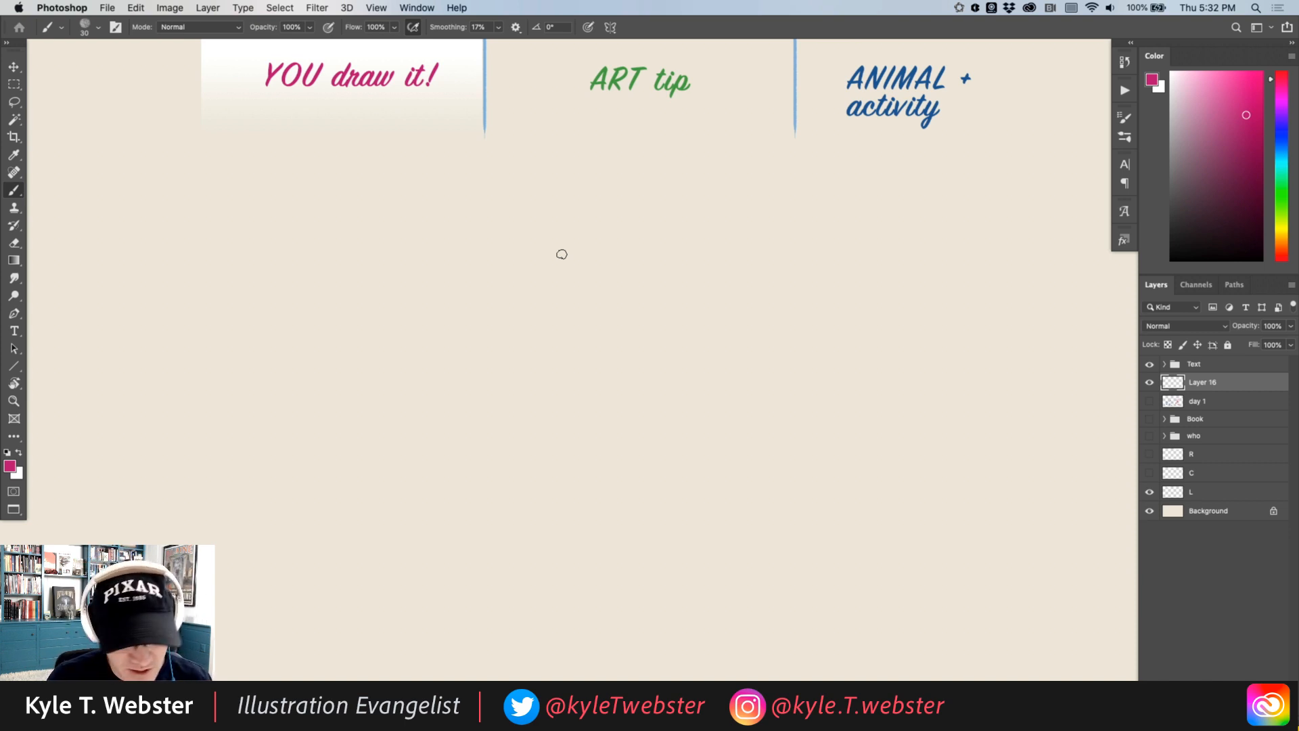
# Step: Paint separate straight, angled, C-shaped and S-shaped sample strokes in magenta across the blank area below the headings
pyautogui.moveTo(445, 294); pyautogui.dragTo(426, 347)
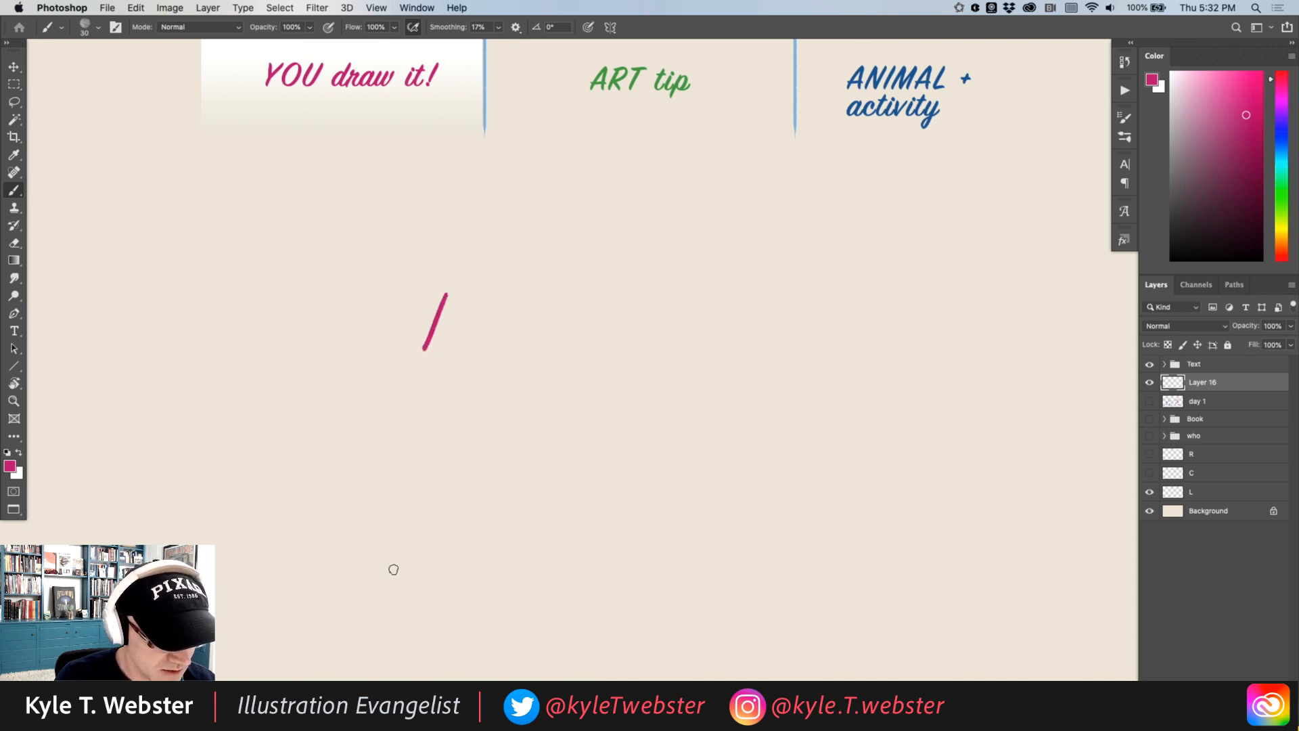
pyautogui.moveTo(373, 305)
pyautogui.mouseDown()
pyautogui.moveTo(329, 306)
pyautogui.moveTo(306, 323)
pyautogui.mouseUp()
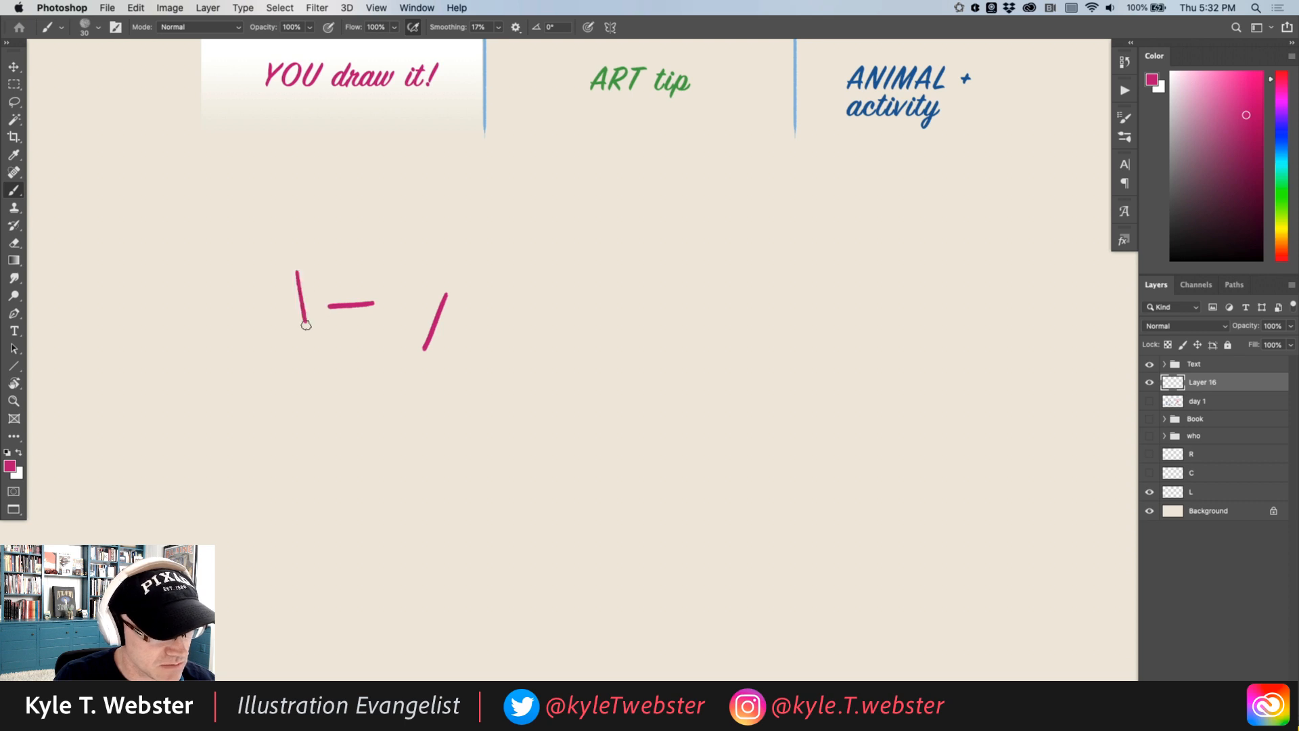
pyautogui.moveTo(388, 402); pyautogui.dragTo(309, 396)
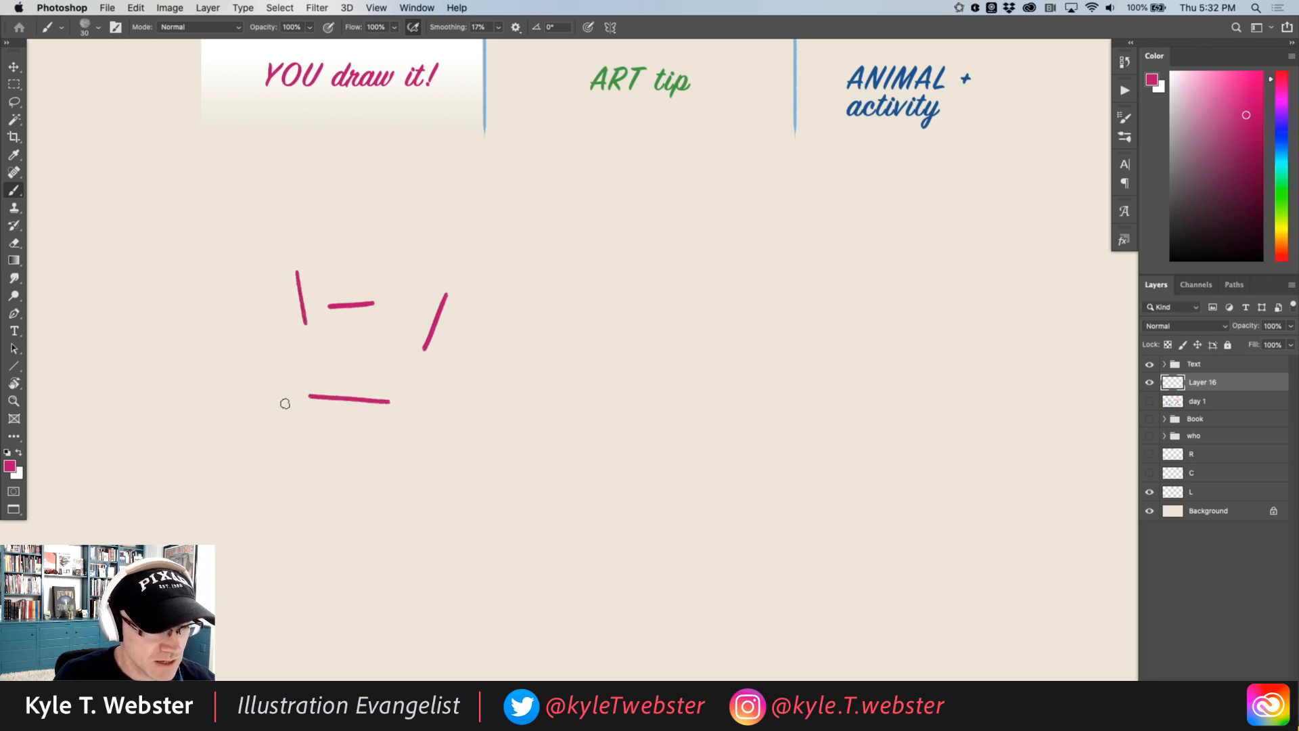
pyautogui.moveTo(258, 360)
pyautogui.mouseDown()
pyautogui.moveTo(229, 349)
pyautogui.moveTo(226, 384)
pyautogui.mouseUp()
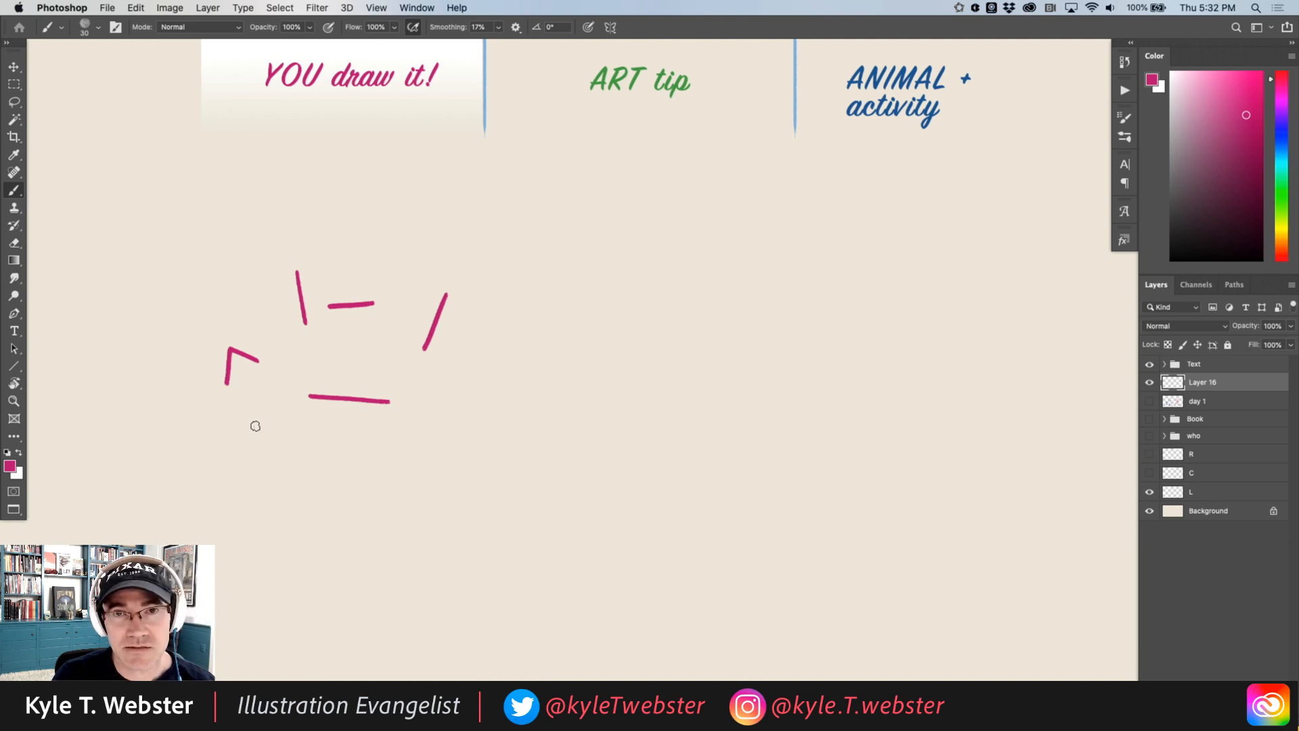
pyautogui.moveTo(369, 489)
pyautogui.mouseDown()
pyautogui.moveTo(276, 488)
pyautogui.moveTo(270, 517)
pyautogui.mouseUp()
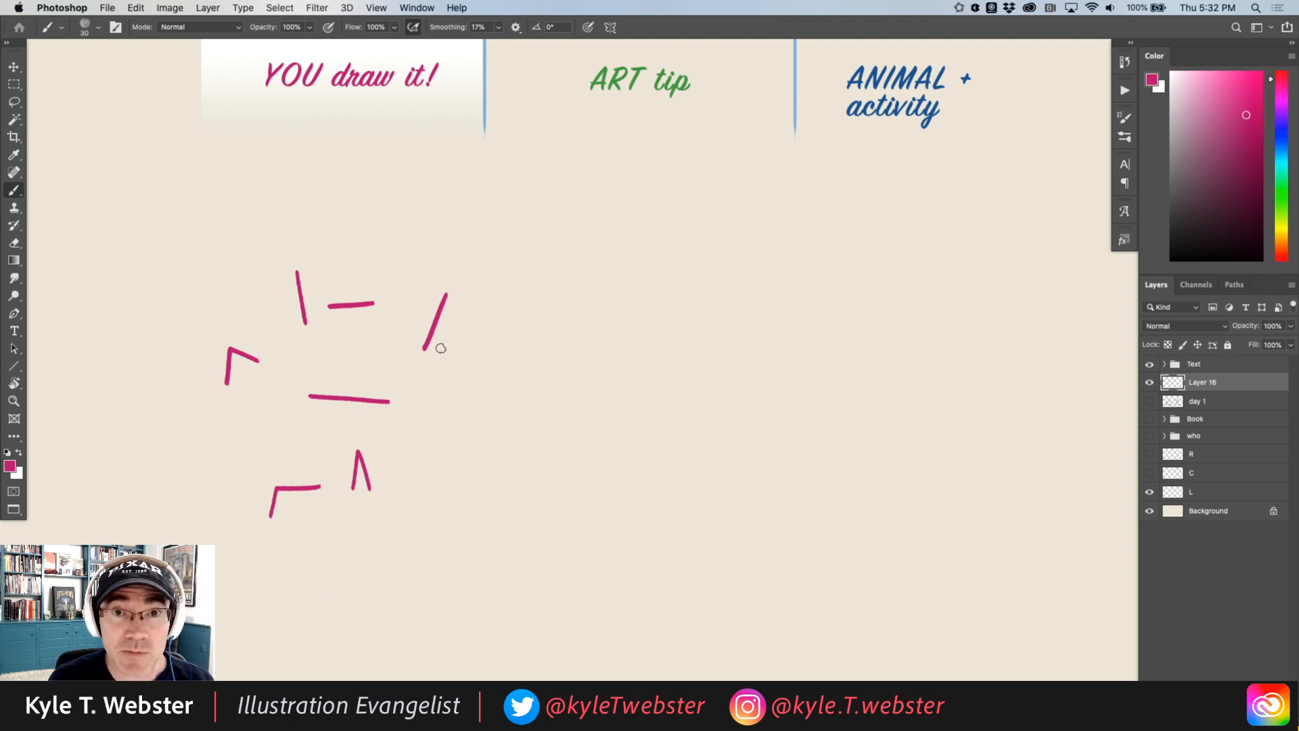
pyautogui.moveTo(449, 421); pyautogui.dragTo(428, 519)
pyautogui.moveTo(518, 444); pyautogui.dragTo(511, 547)
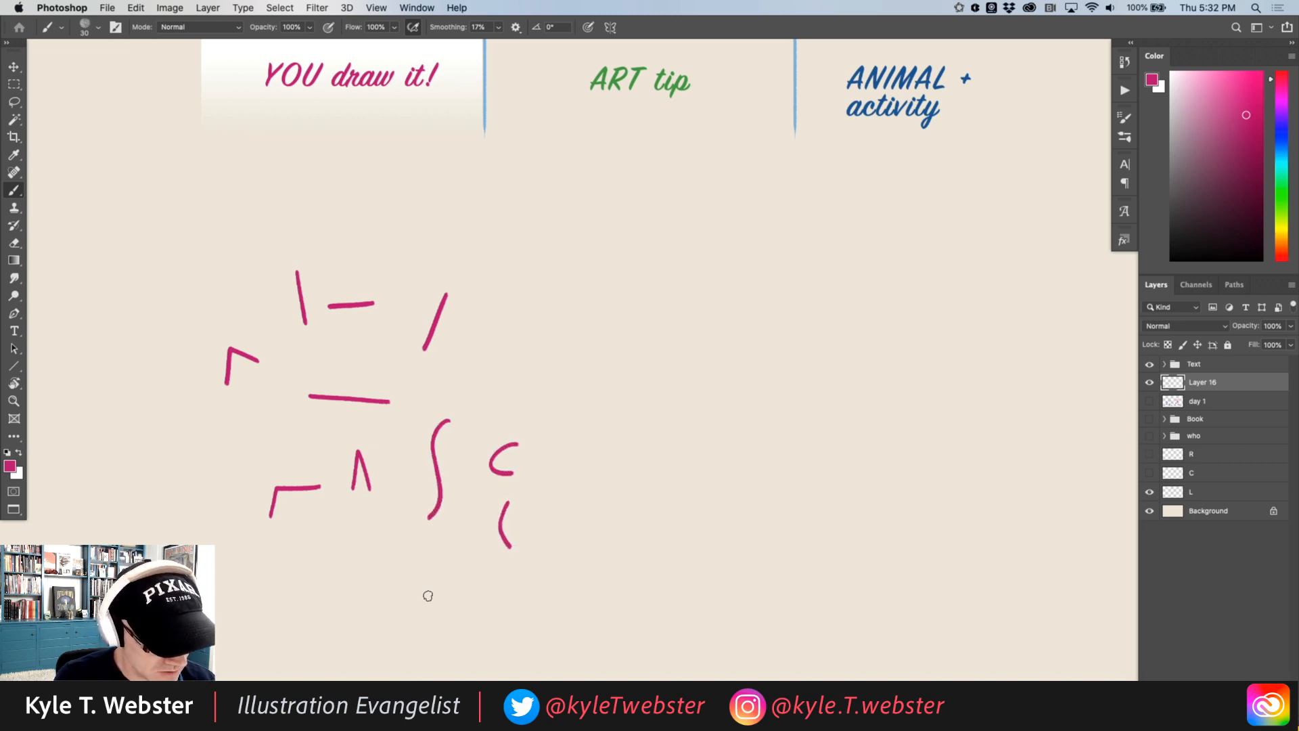
pyautogui.moveTo(431, 598); pyautogui.dragTo(378, 581)
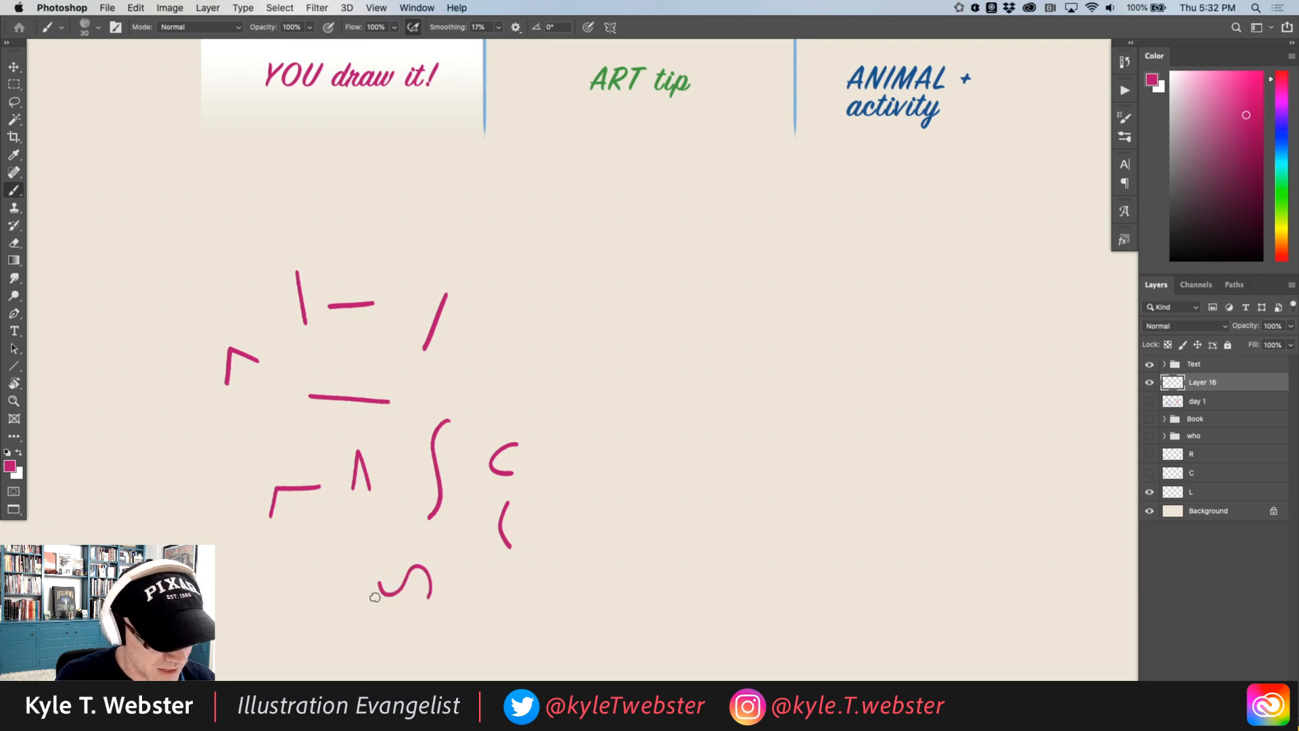
# Step: Clear all the sample strokes from Layer 16 and drop the selection
pyautogui.press('super+a')
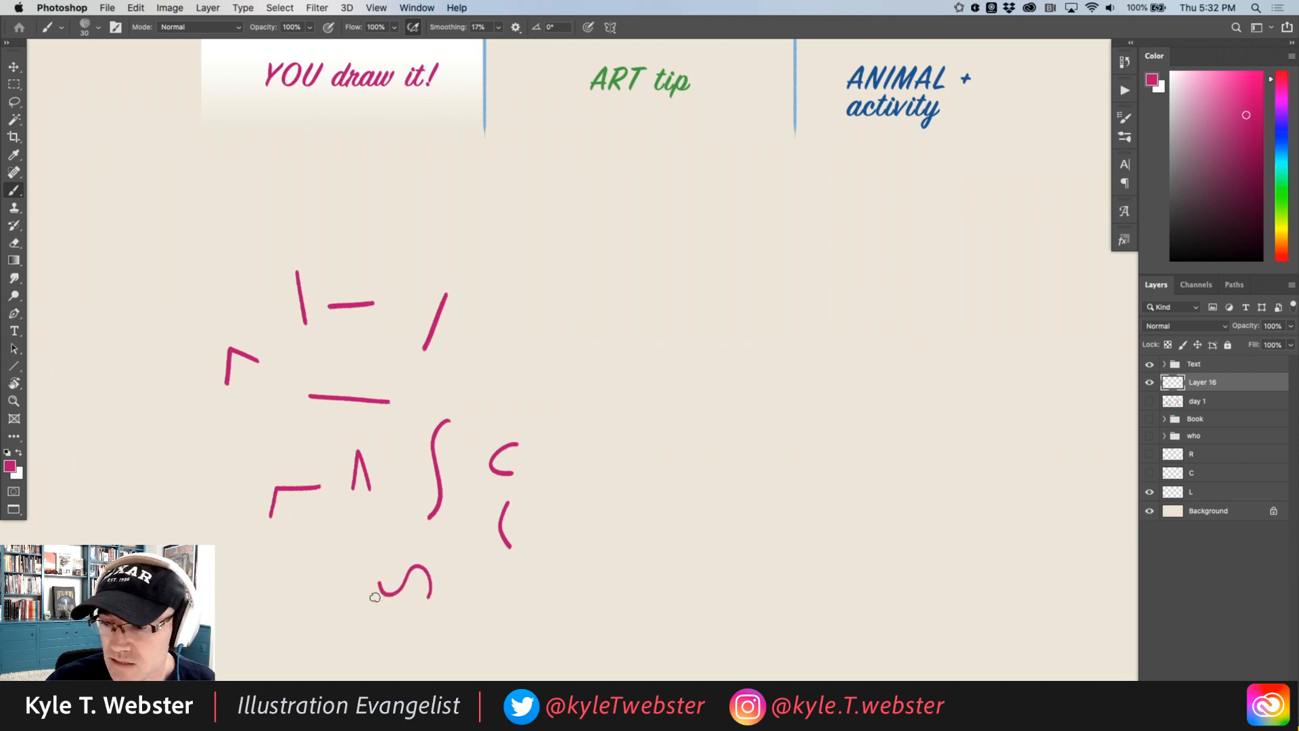
pyautogui.press('Delete')
pyautogui.press('super+d')
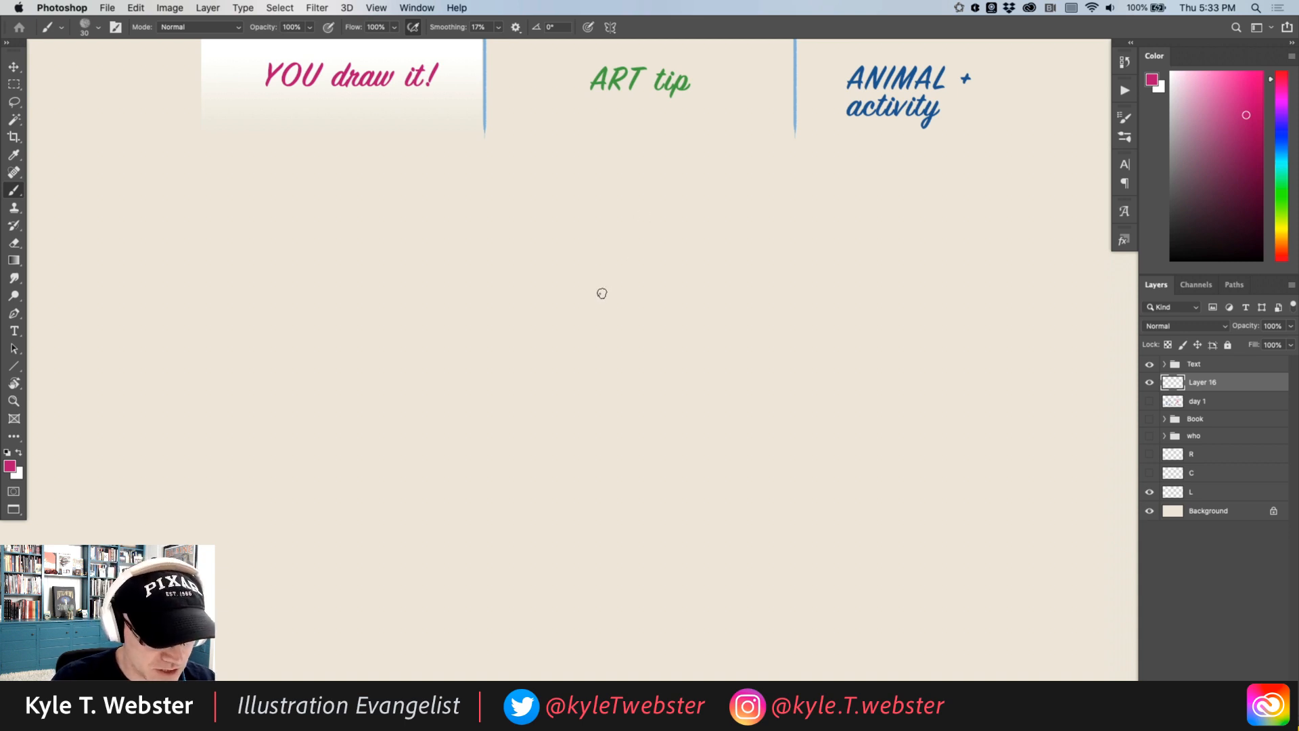
# Step: Paint a rounded arch for the duck's head and a long, slightly slanted stroke down from its right end for the nape
pyautogui.moveTo(601, 294)
pyautogui.mouseDown()
pyautogui.moveTo(613, 268)
pyautogui.moveTo(641, 273)
pyautogui.moveTo(650, 303)
pyautogui.moveTo(634, 358)
pyautogui.mouseUp()
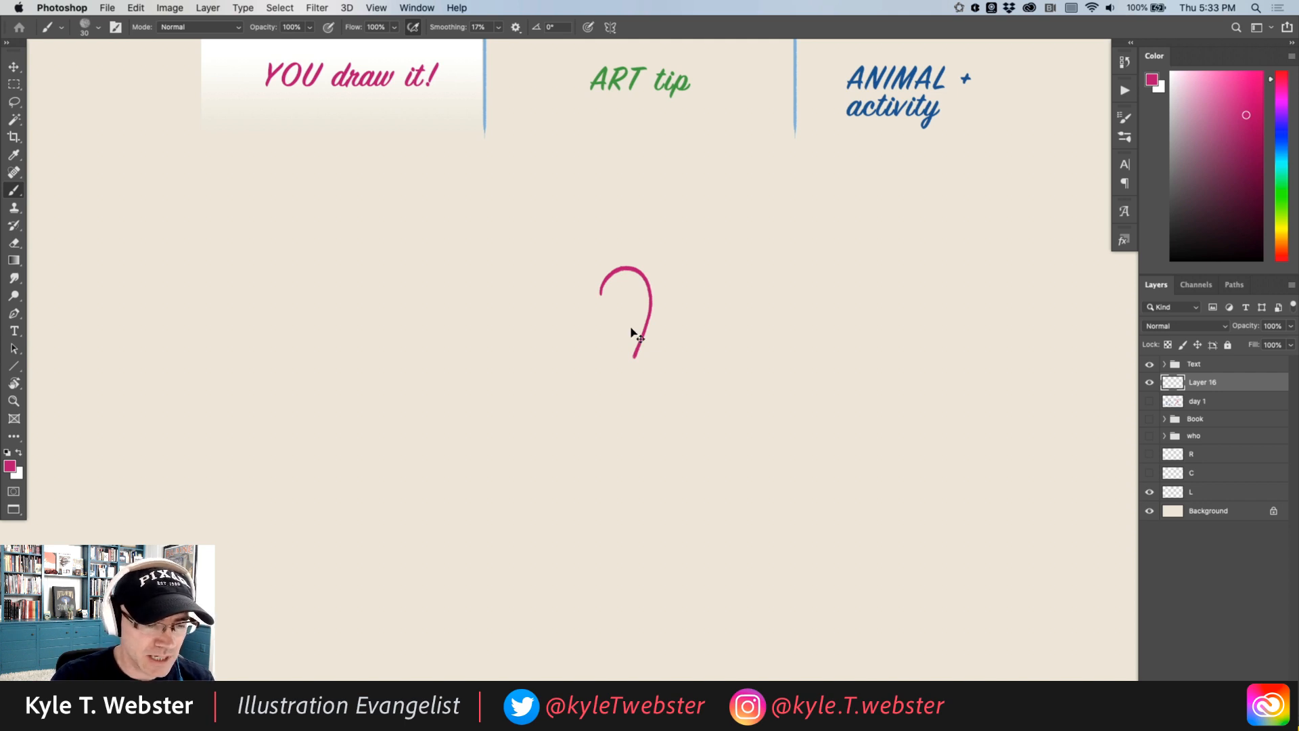
pyautogui.press('super+z')
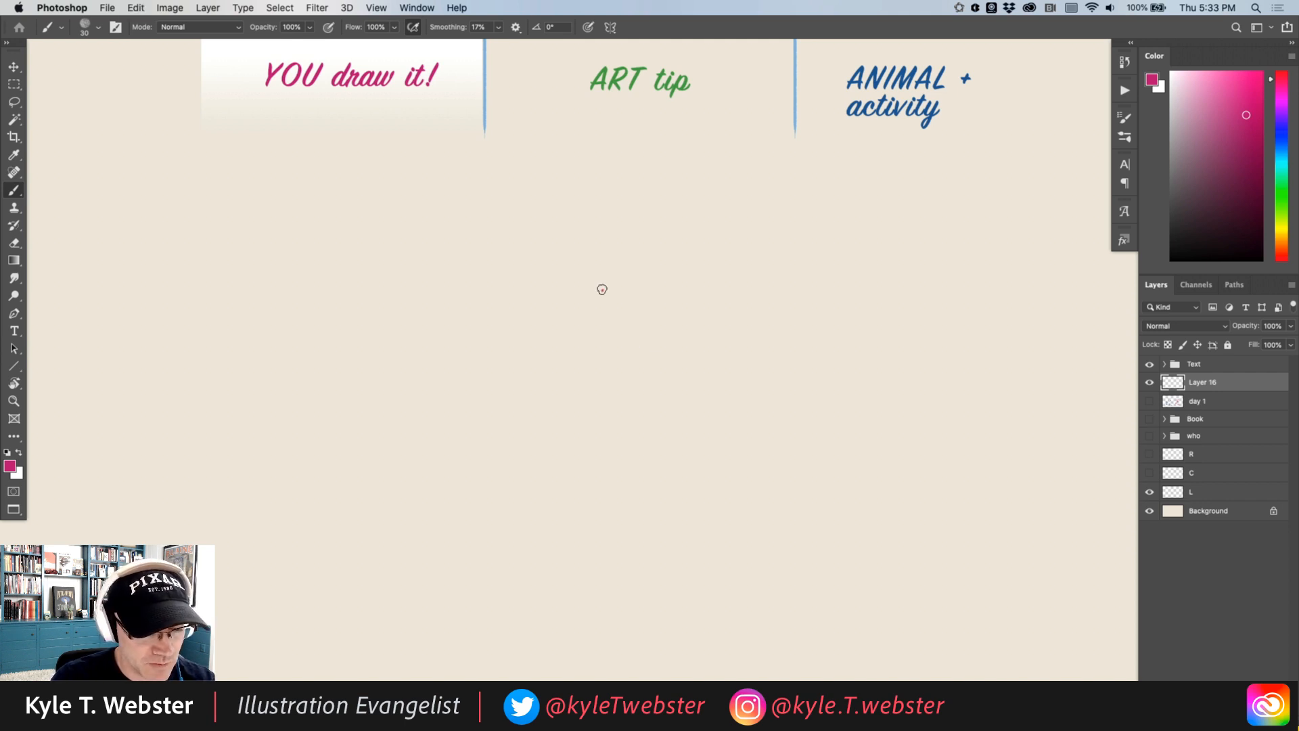
pyautogui.moveTo(603, 290)
pyautogui.mouseDown()
pyautogui.moveTo(631, 261)
pyautogui.moveTo(647, 291)
pyautogui.mouseUp()
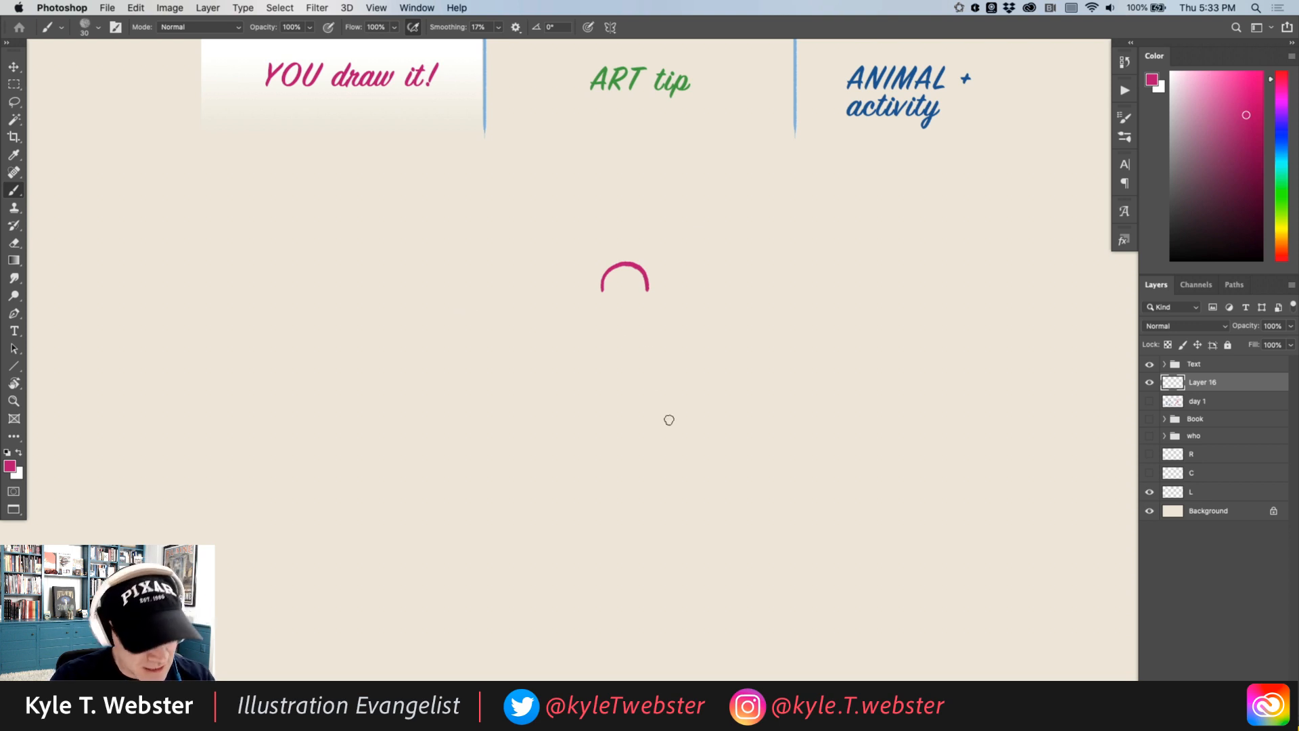
pyautogui.moveTo(647, 285); pyautogui.dragTo(631, 356)
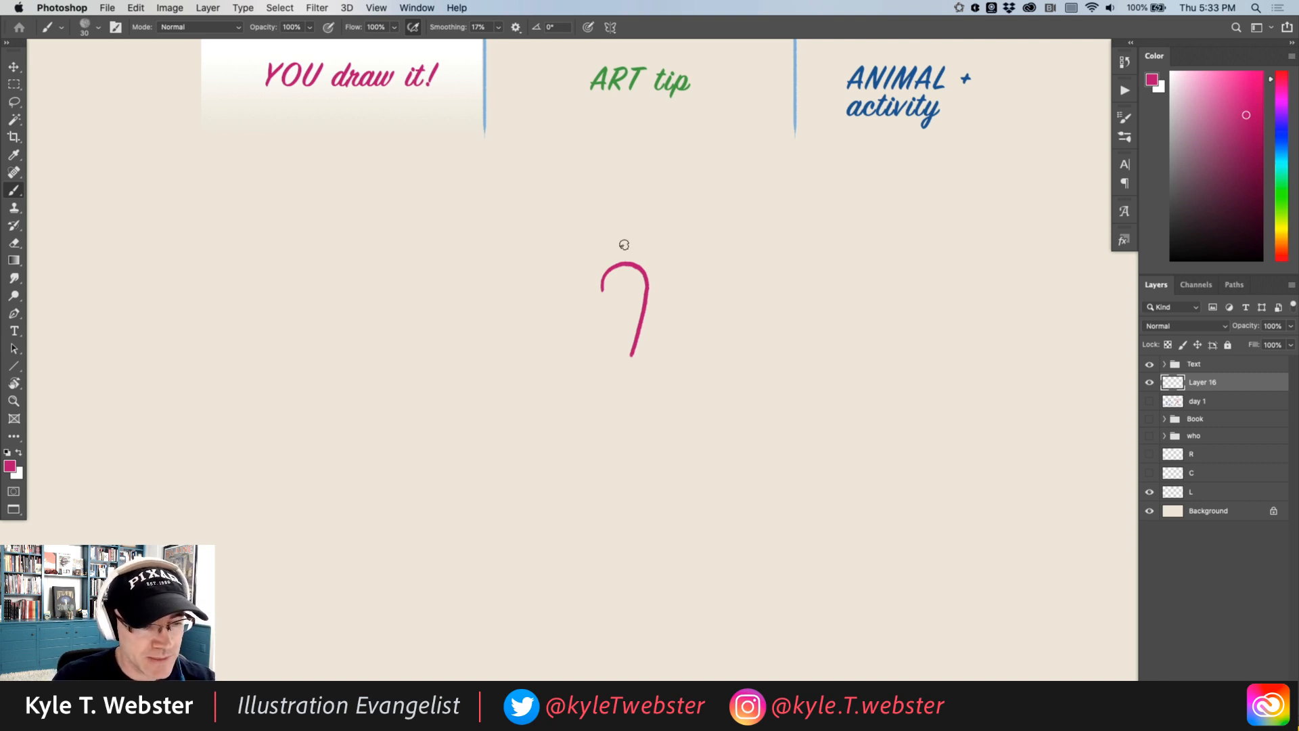
# Step: Continue the front of the head into a small curve and a bill with a nearly flat top, rounded tip and curved underside
pyautogui.keyDown('super'); pyautogui.click(591, 309); pyautogui.keyUp('super')
pyautogui.moveTo(551, 329); pyautogui.dragTo(575, 322)
pyautogui.moveTo(542, 364); pyautogui.dragTo(539, 379)
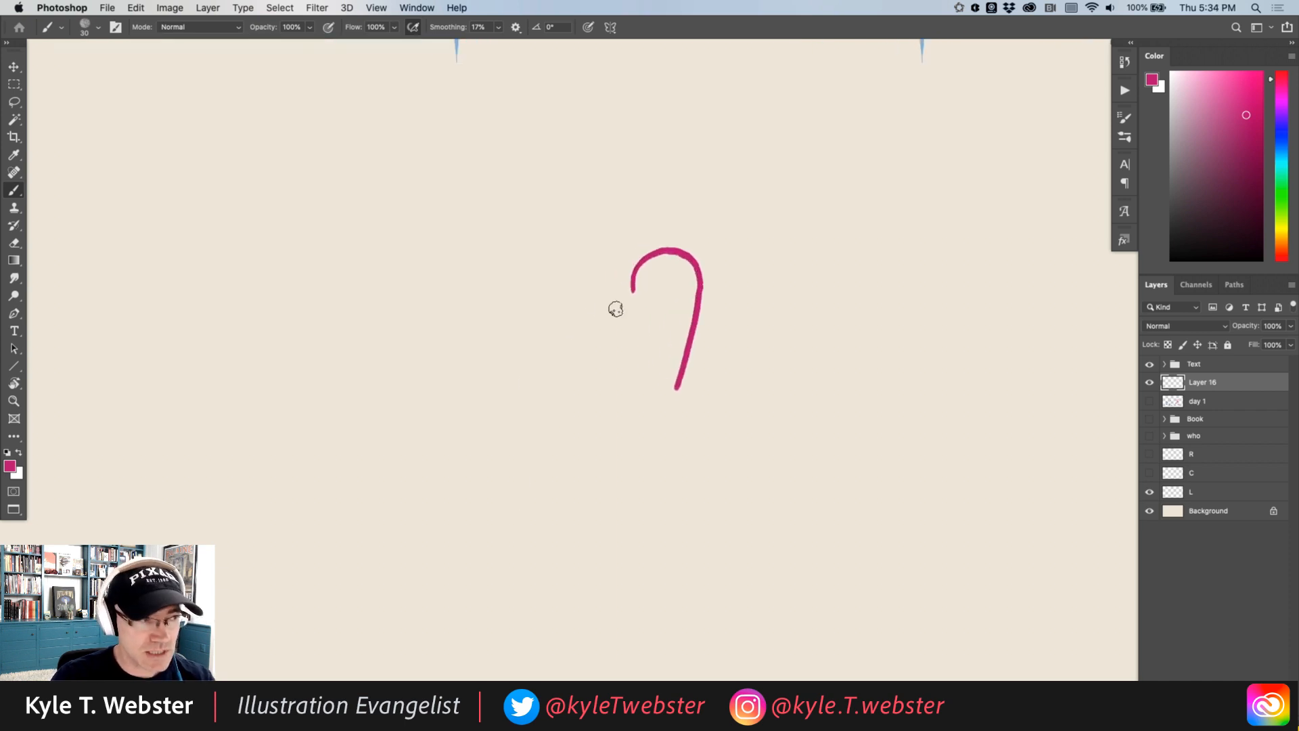
pyautogui.moveTo(632, 286); pyautogui.dragTo(623, 305)
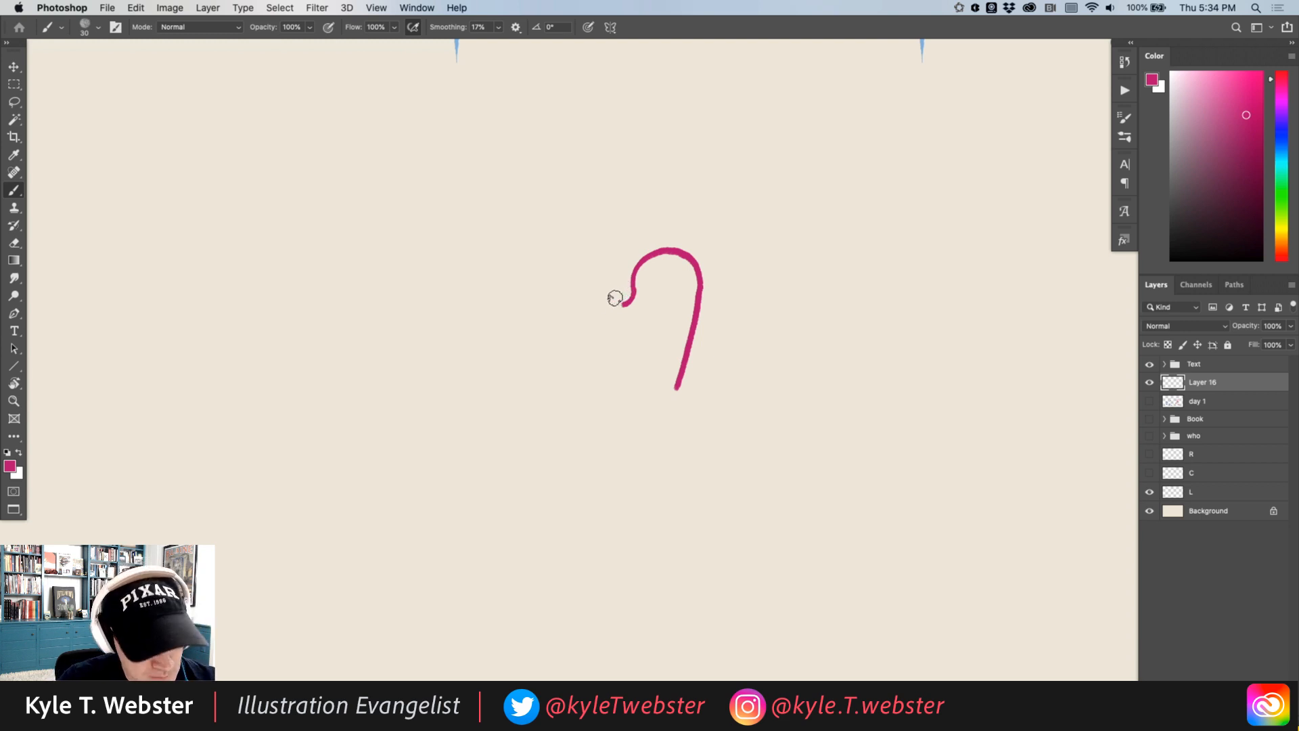
pyautogui.moveTo(623, 304); pyautogui.dragTo(584, 306)
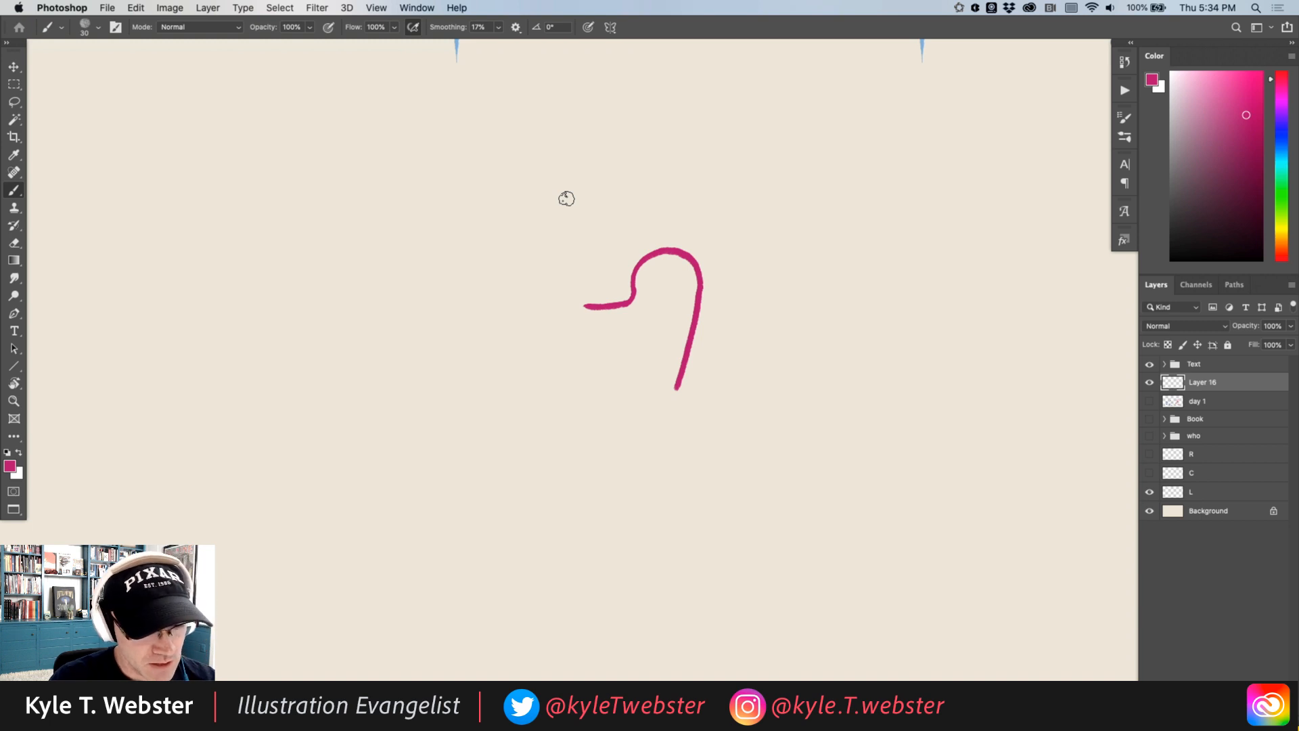
pyautogui.moveTo(621, 306); pyautogui.dragTo(611, 338)
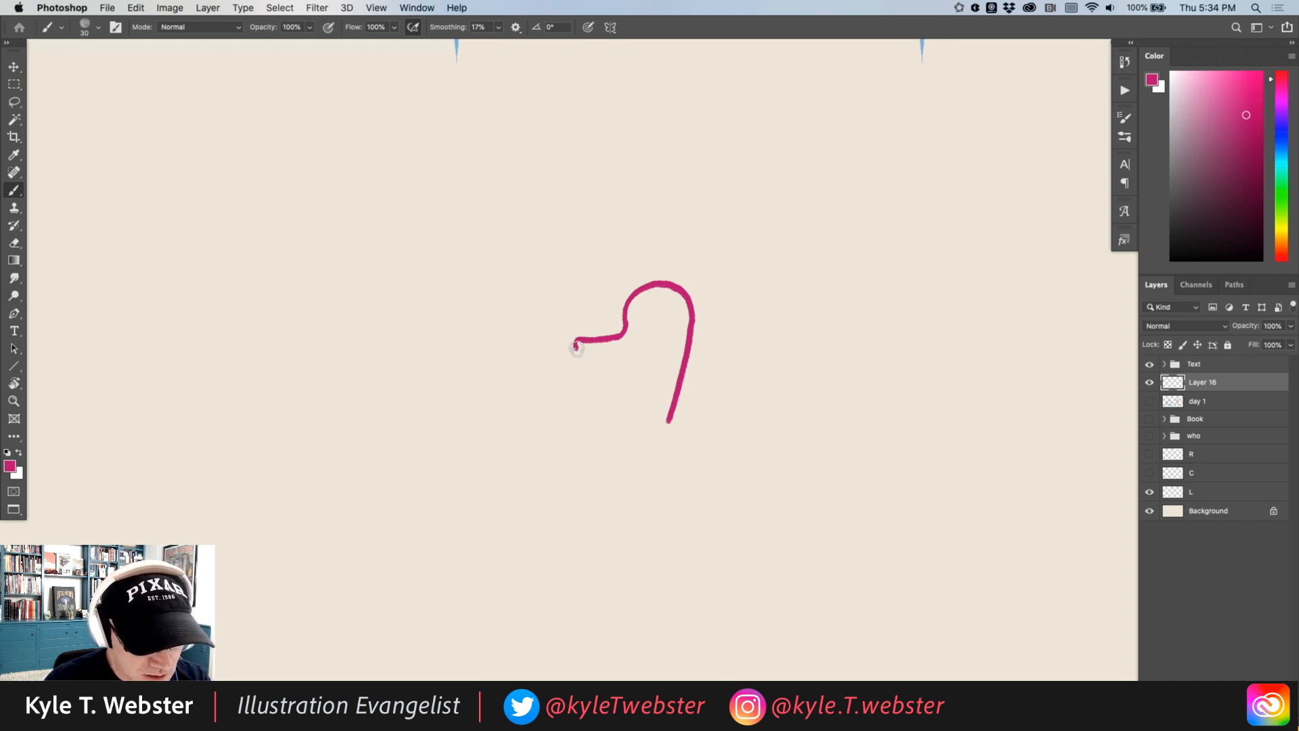
pyautogui.moveTo(574, 341); pyautogui.dragTo(577, 349)
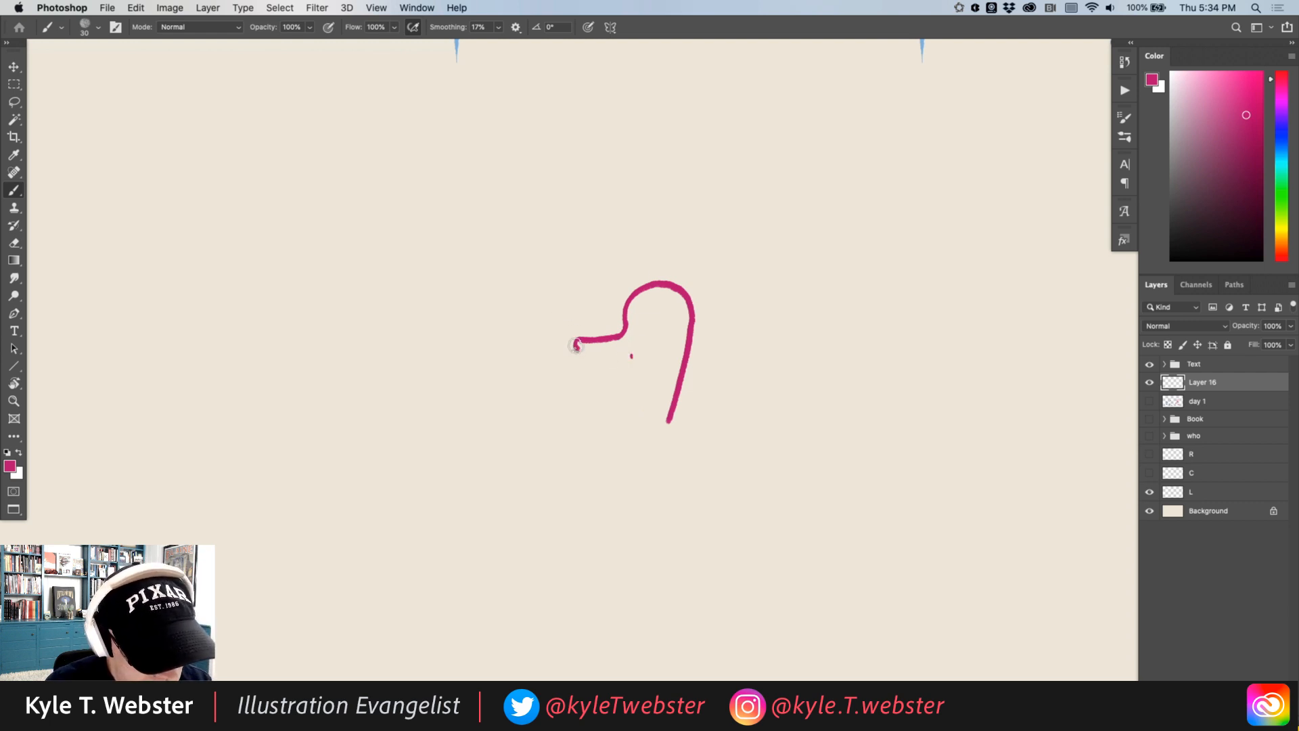
pyautogui.moveTo(577, 346); pyautogui.dragTo(633, 357)
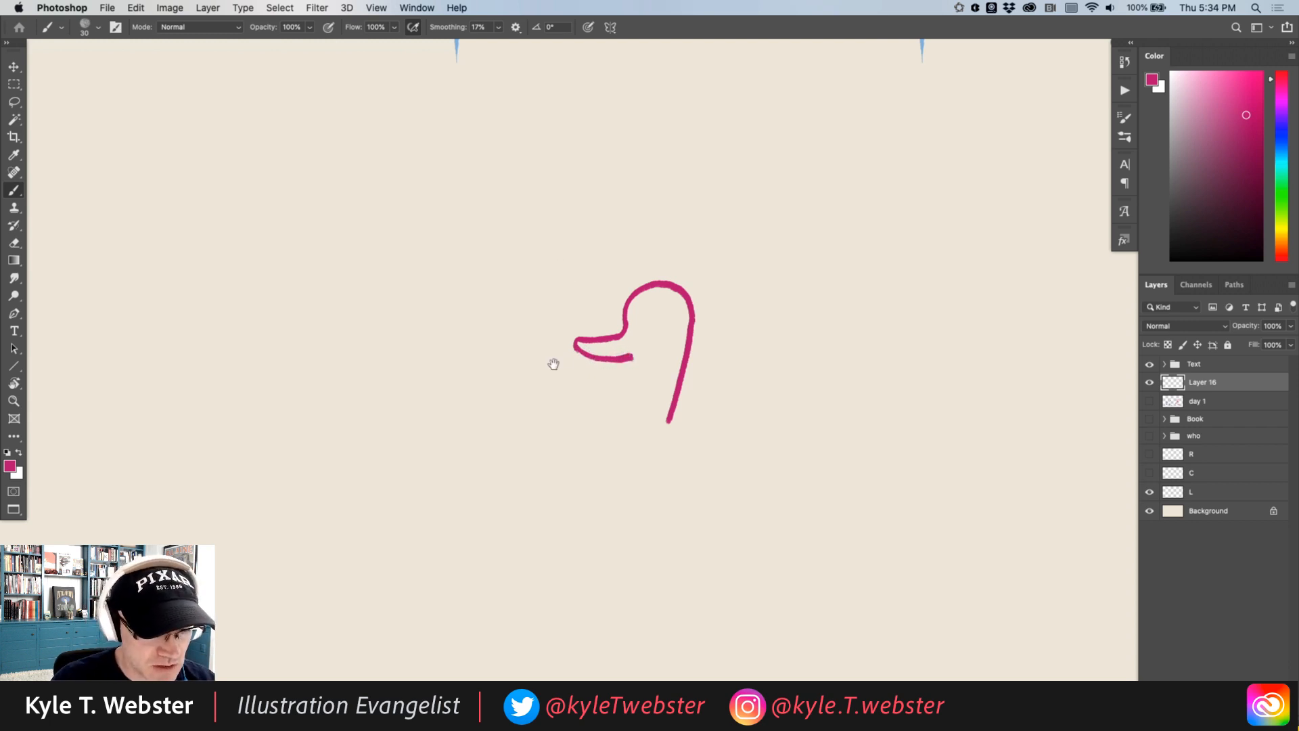
# Step: Paint the duck's throat and chest as one S-shaped line from the bill's inner end down to a guide dot
pyautogui.moveTo(554, 363); pyautogui.dragTo(528, 276)
pyautogui.moveTo(500, 331); pyautogui.dragTo(571, 345)
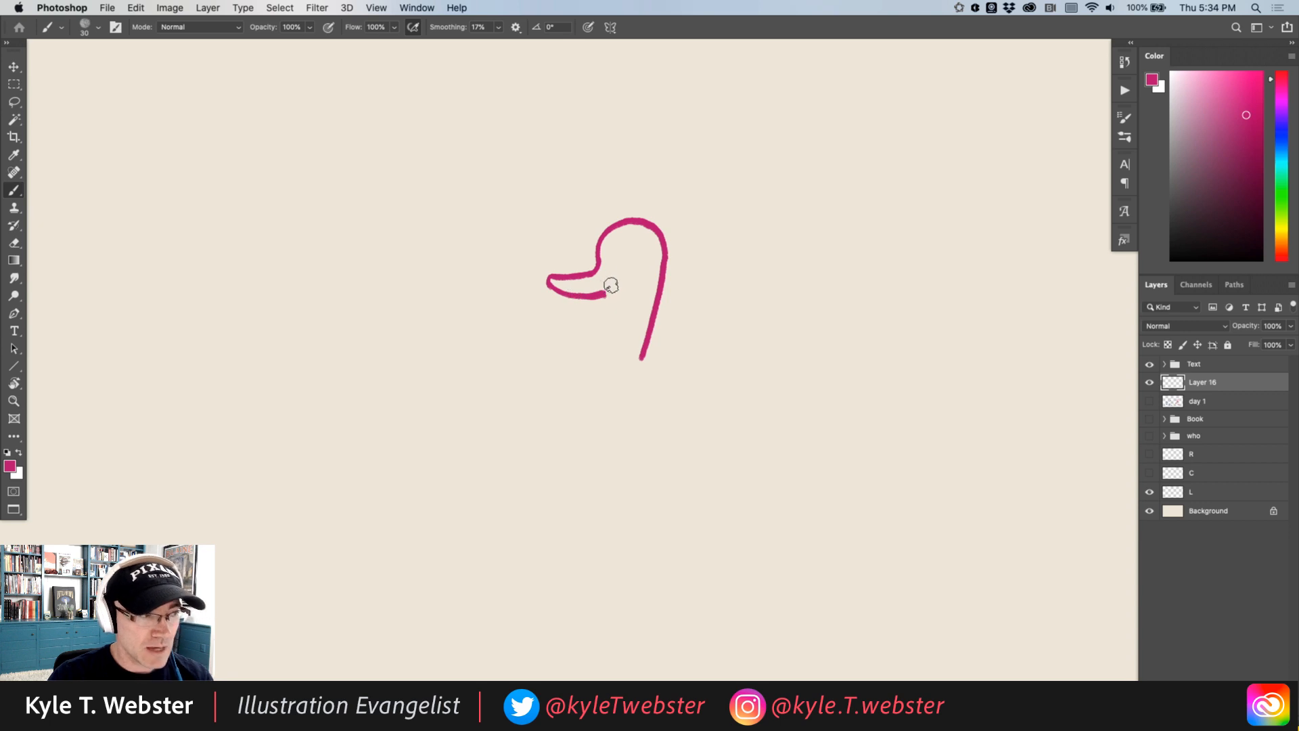
pyautogui.moveTo(563, 362); pyautogui.dragTo(596, 346)
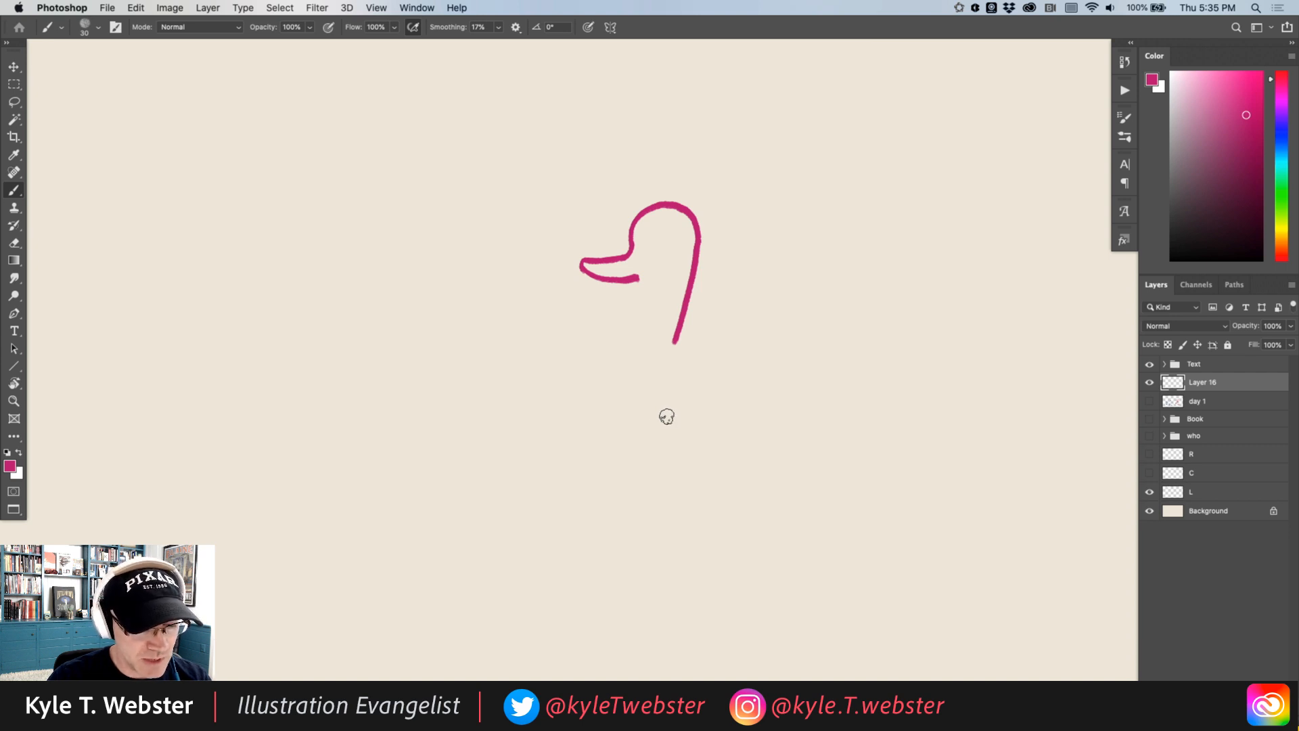
pyautogui.click(607, 406)
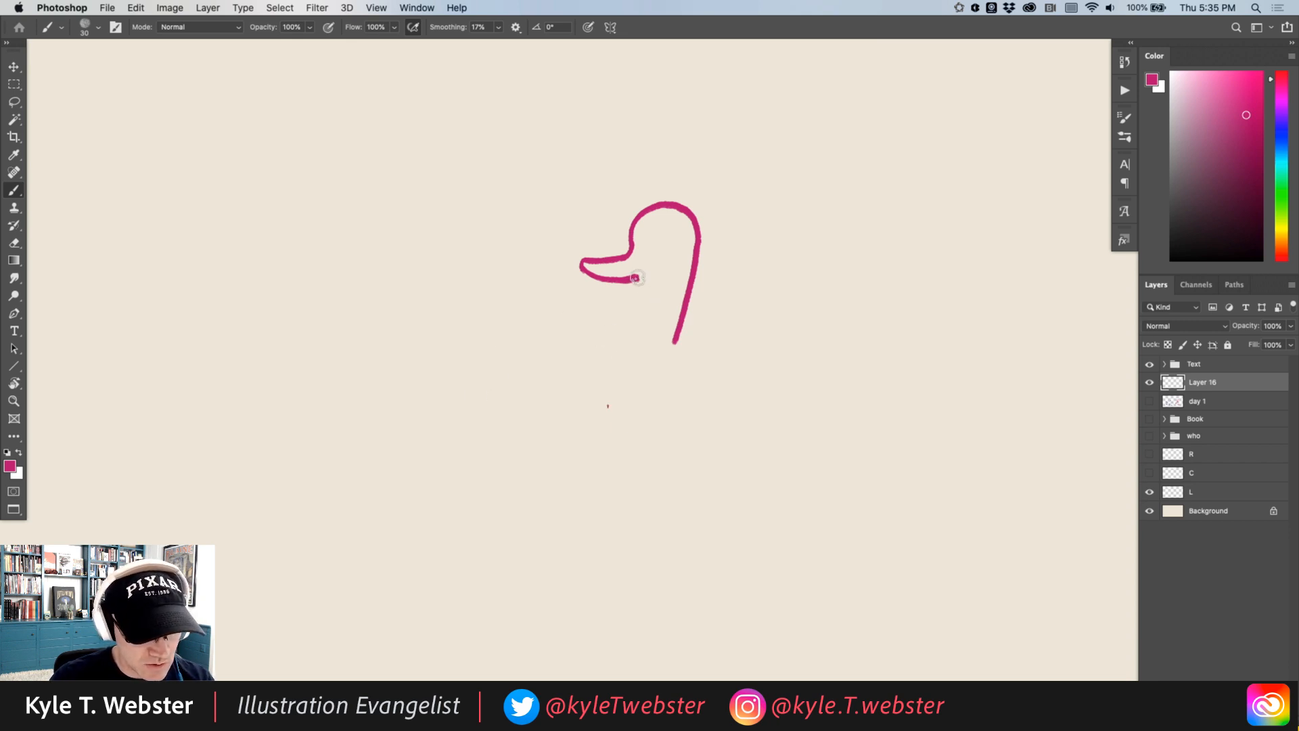
pyautogui.moveTo(639, 279)
pyautogui.mouseDown()
pyautogui.moveTo(598, 383)
pyautogui.moveTo(607, 408)
pyautogui.mouseUp()
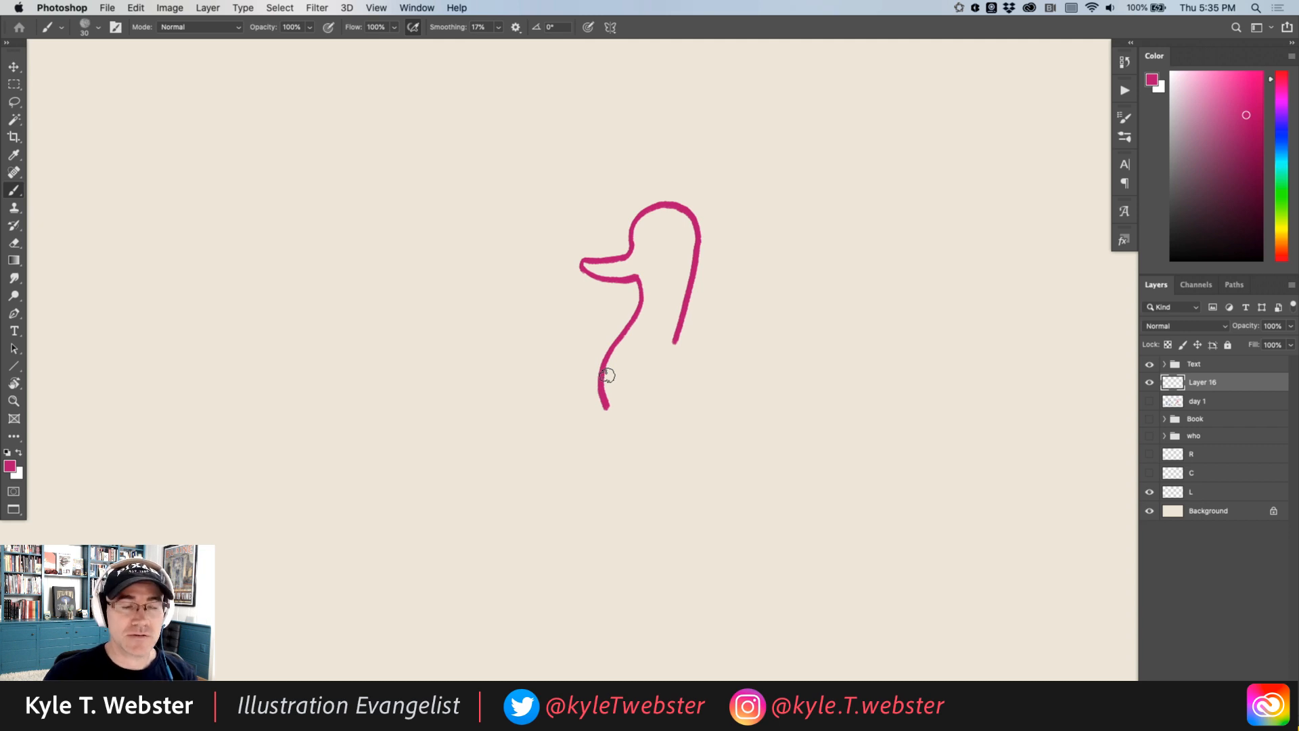
# Step: Paint a short line rising right from the base of the nape and a long, straight horizontal line for the duck's back
pyautogui.moveTo(551, 285)
pyautogui.mouseDown()
pyautogui.moveTo(444, 299)
pyautogui.moveTo(464, 310)
pyautogui.mouseUp()
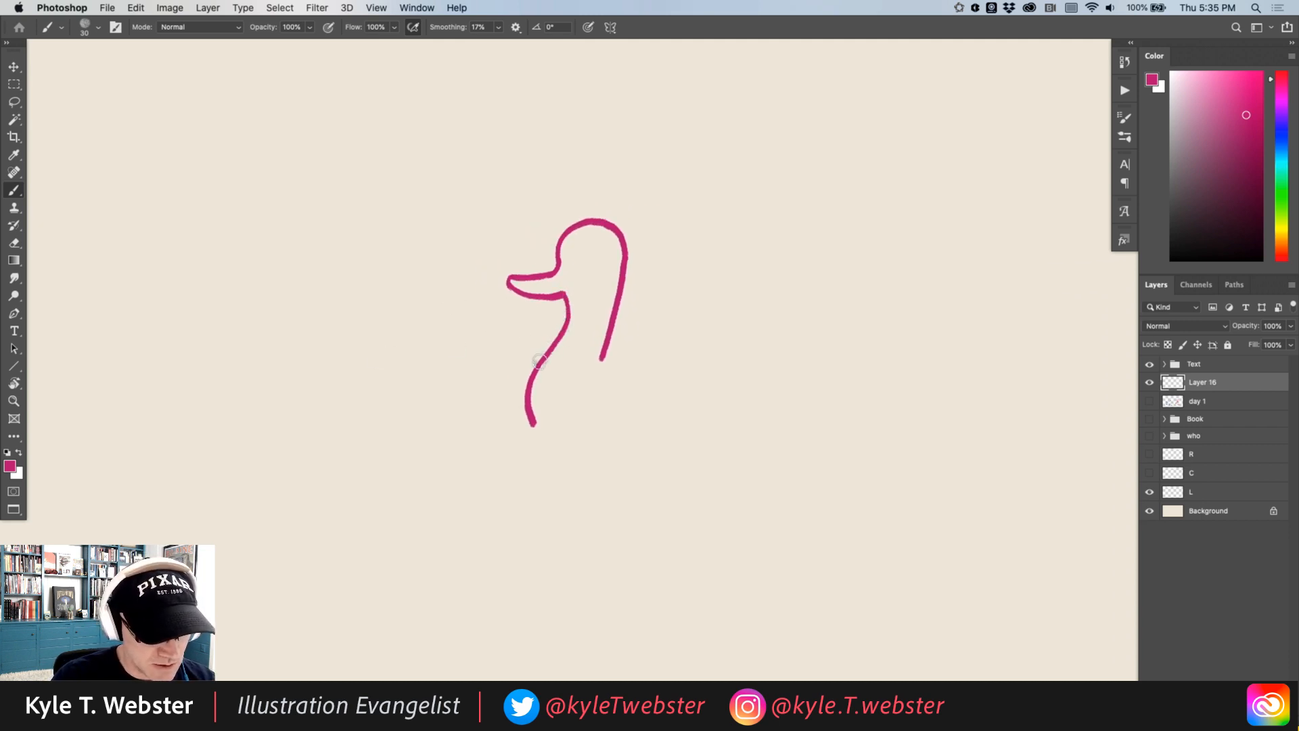
pyautogui.moveTo(467, 415)
pyautogui.mouseDown()
pyautogui.moveTo(479, 429)
pyautogui.moveTo(426, 422)
pyautogui.mouseUp()
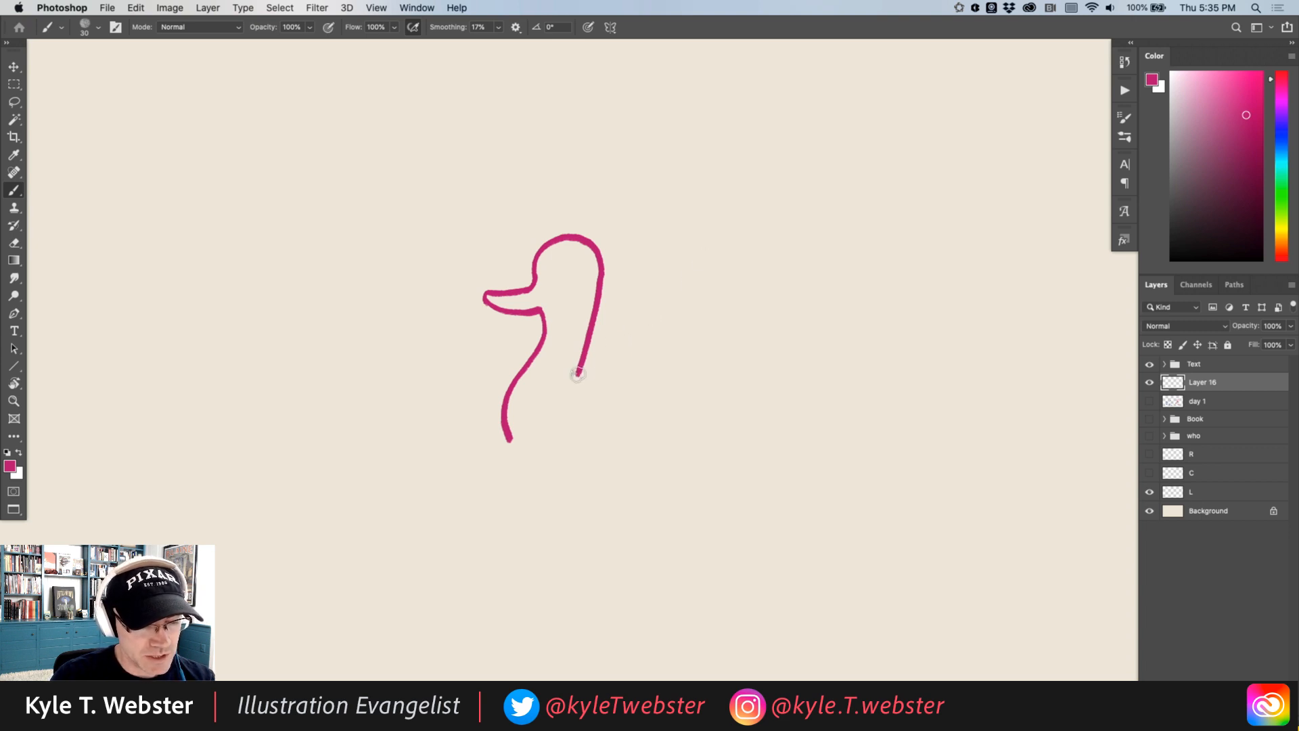
pyautogui.moveTo(579, 370); pyautogui.dragTo(621, 347)
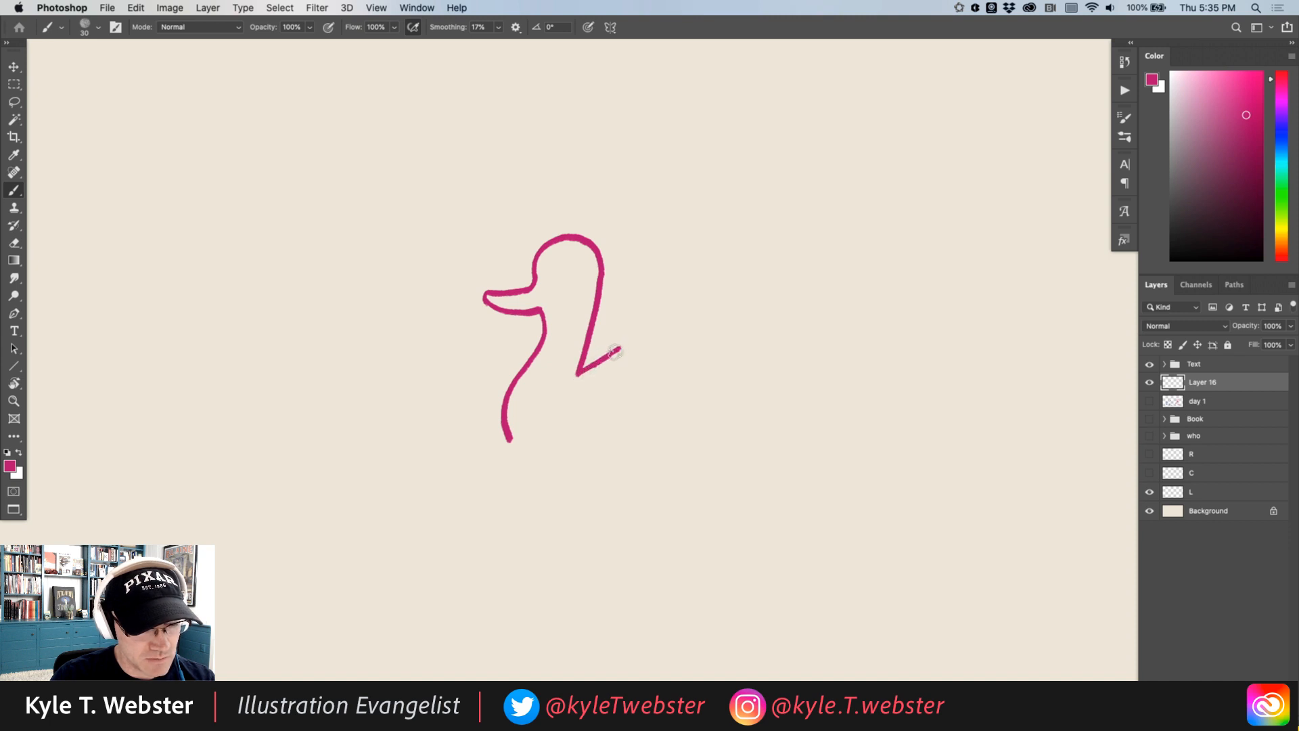
pyautogui.moveTo(460, 429)
pyautogui.mouseDown()
pyautogui.moveTo(434, 424)
pyautogui.moveTo(377, 450)
pyautogui.mouseUp()
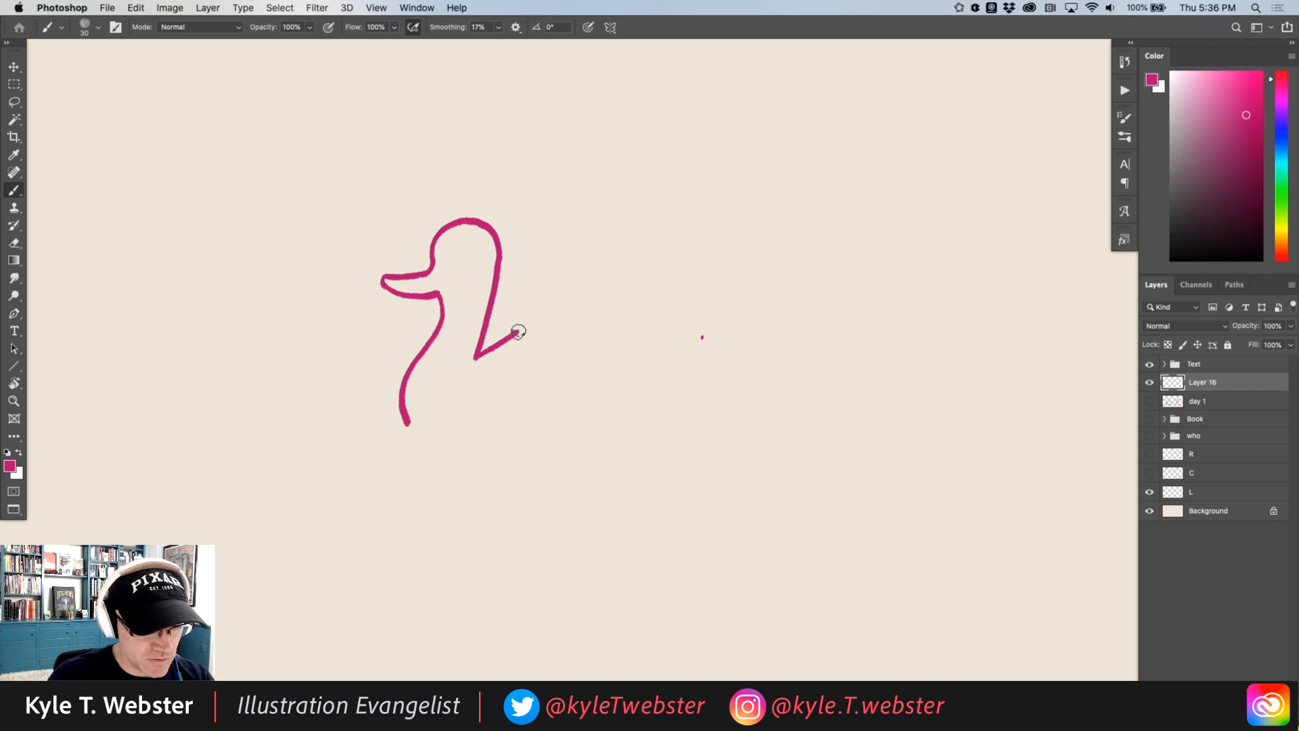
pyautogui.moveTo(517, 332); pyautogui.dragTo(704, 333)
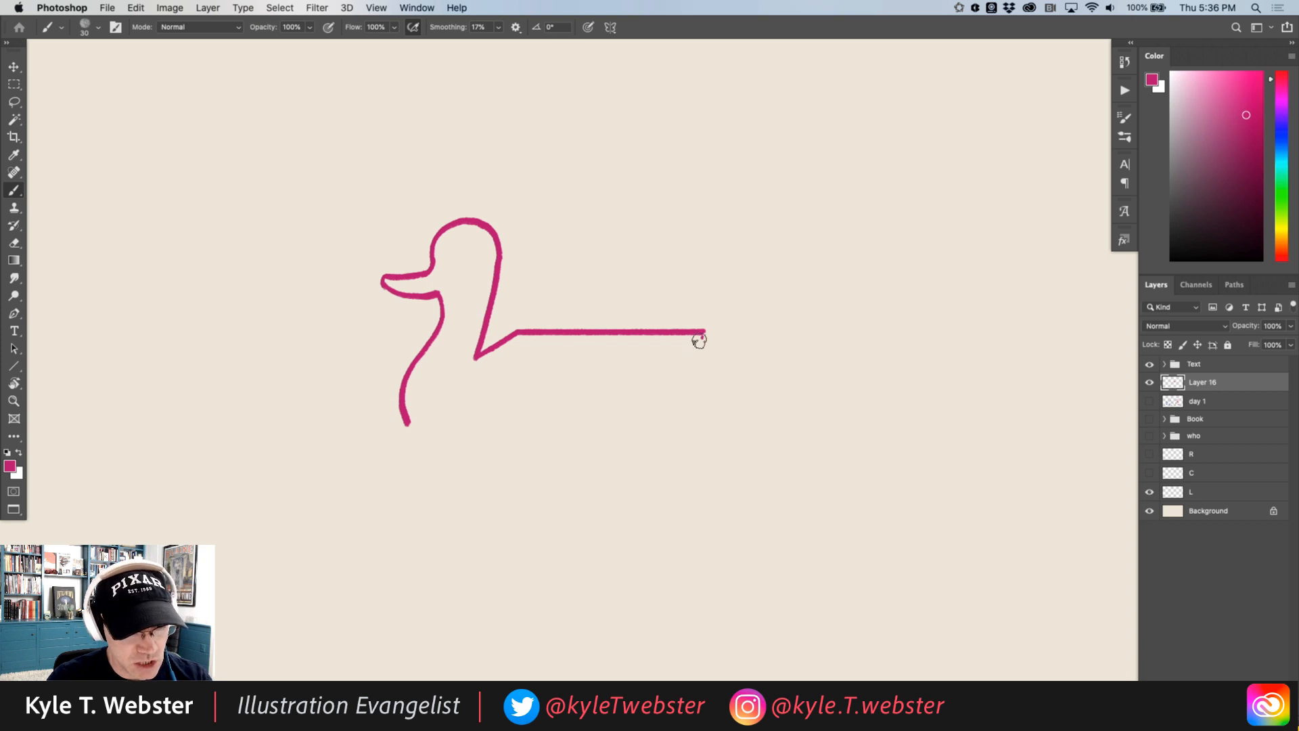
# Step: Paint a slanted line down from the back's right end and a shallower line inward to a guide dot for the underside
pyautogui.moveTo(706, 329); pyautogui.dragTo(672, 393)
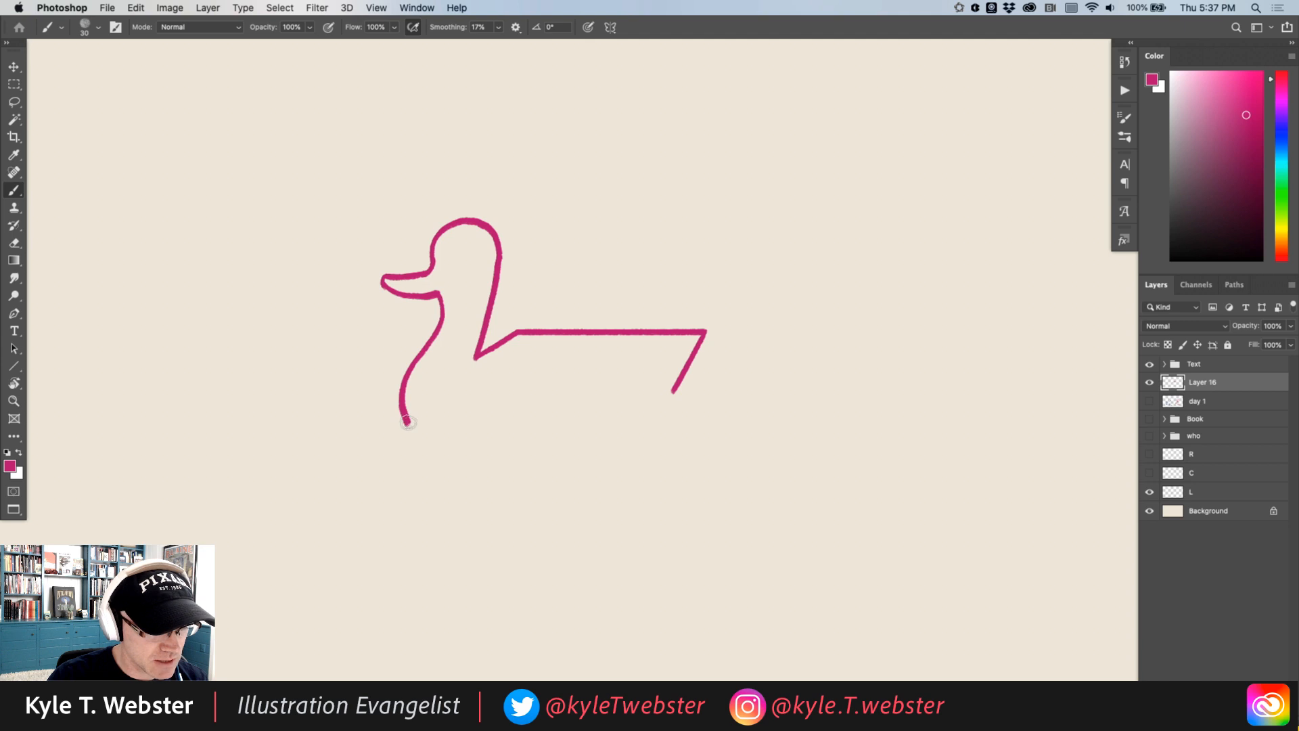
pyautogui.click(590, 419)
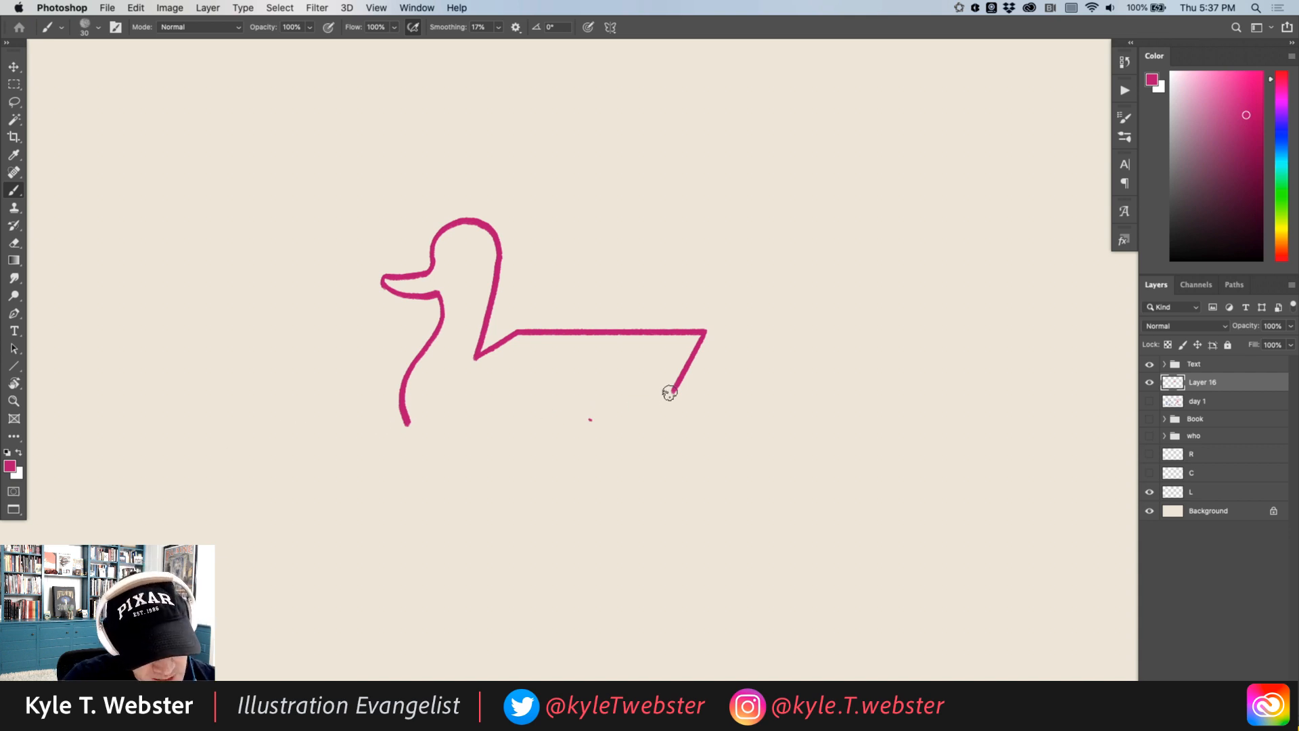
pyautogui.moveTo(672, 391); pyautogui.dragTo(588, 420)
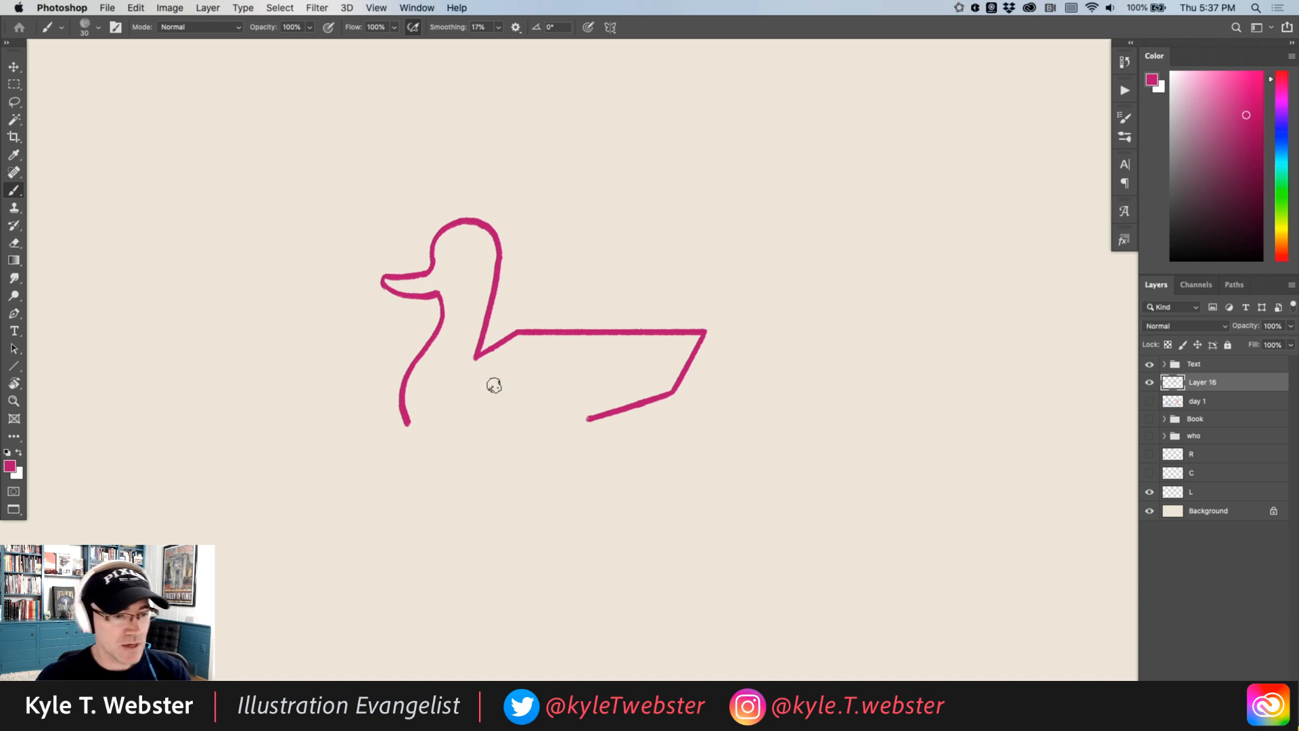
# Step: Paint a pointed tail from the body's rear edge down to a guide dot, and a long horizontal waterline under the duck
pyautogui.moveTo(442, 390); pyautogui.dragTo(419, 396)
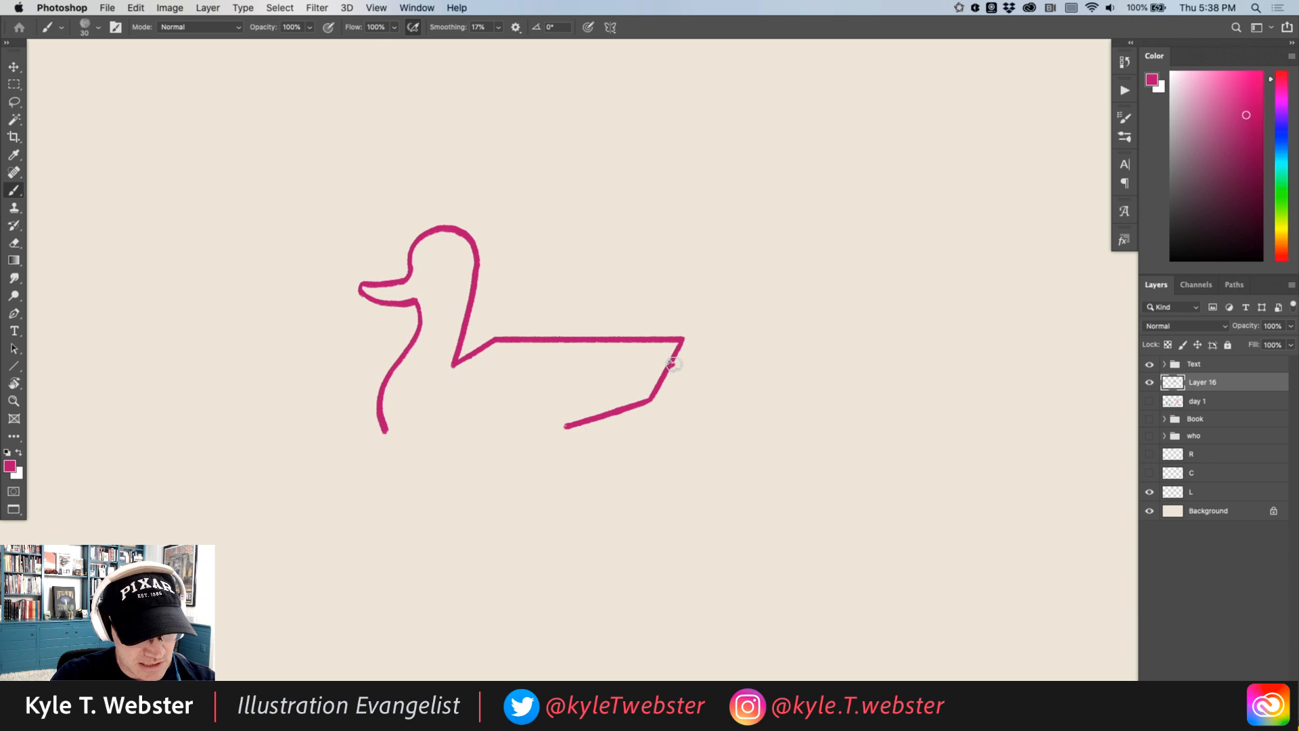
pyautogui.moveTo(668, 366); pyautogui.dragTo(734, 338)
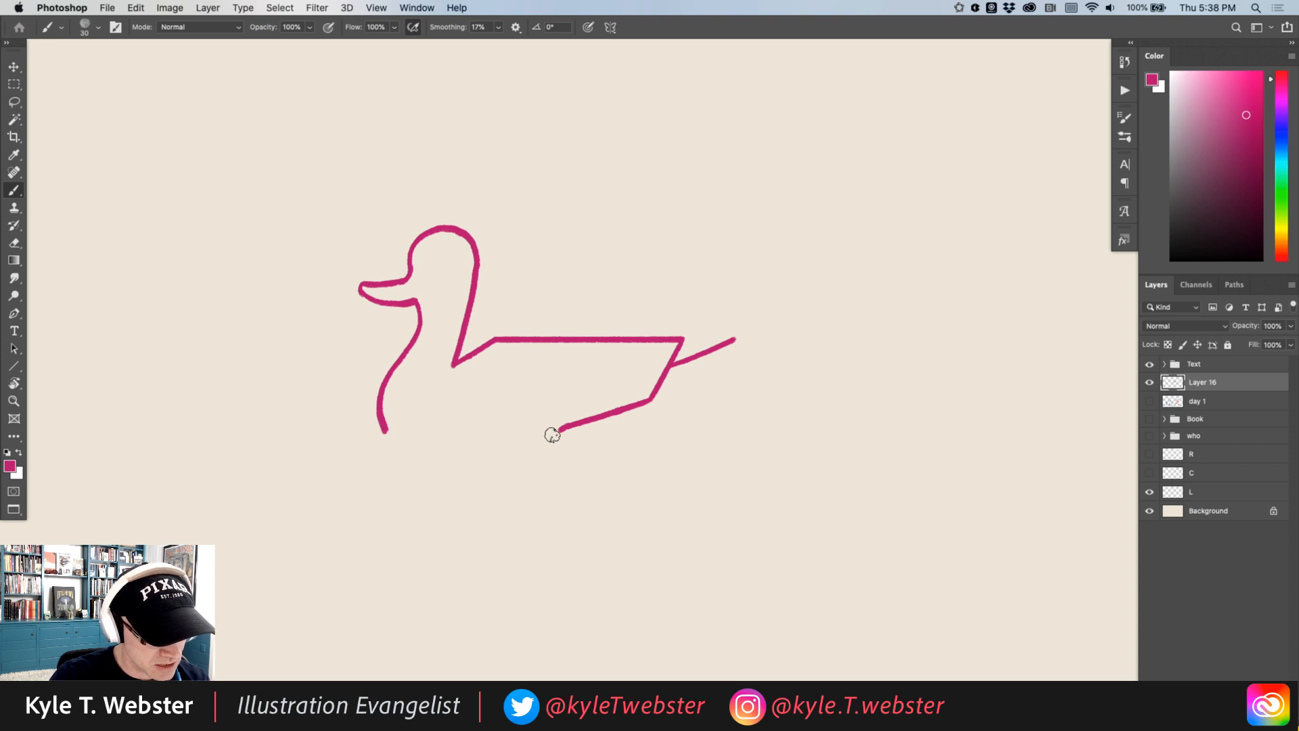
pyautogui.moveTo(571, 426); pyautogui.dragTo(555, 431)
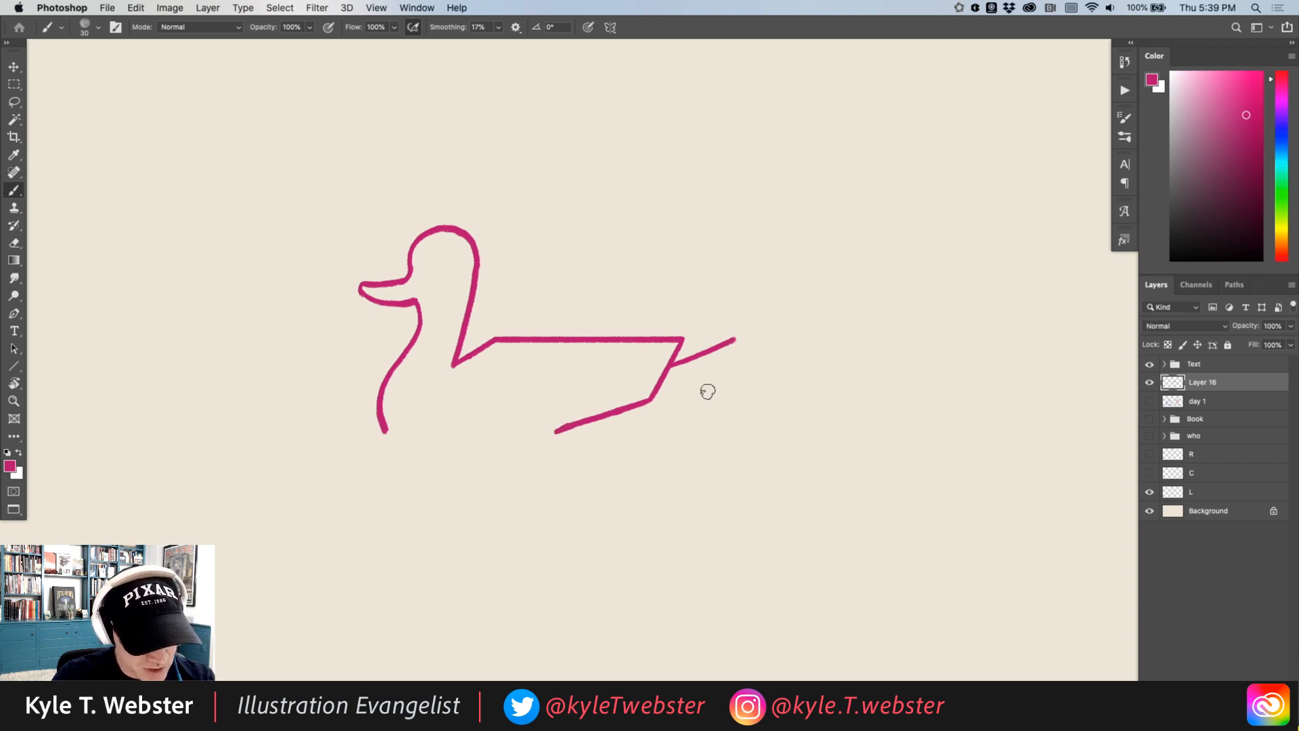
pyautogui.click(686, 432)
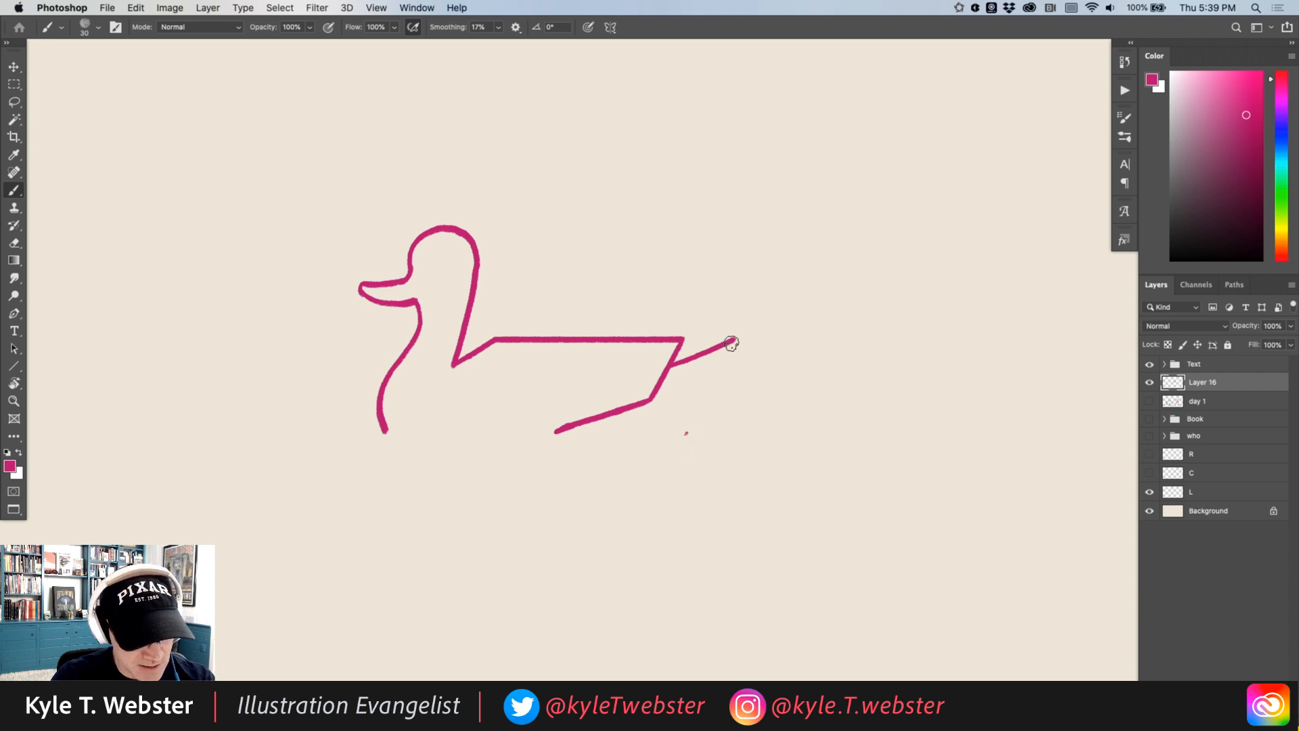
pyautogui.moveTo(736, 340); pyautogui.dragTo(685, 434)
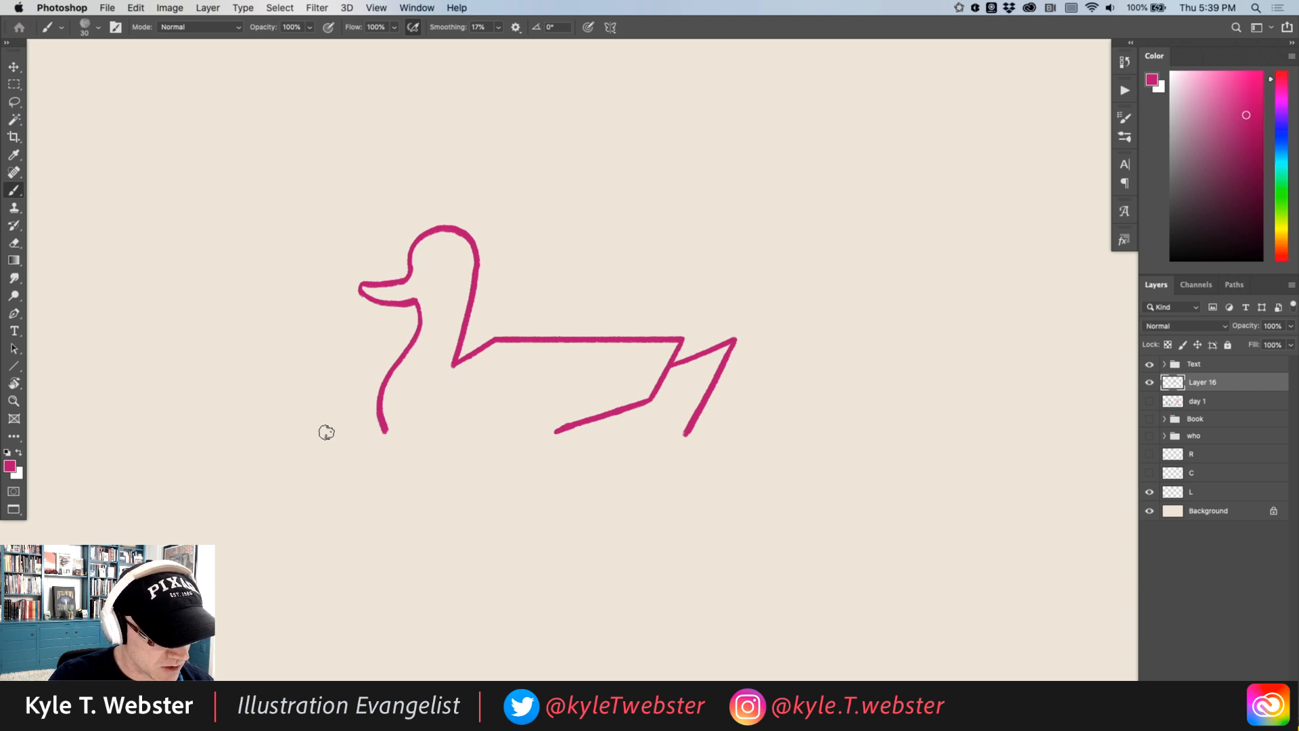
pyautogui.moveTo(334, 429); pyautogui.dragTo(767, 466)
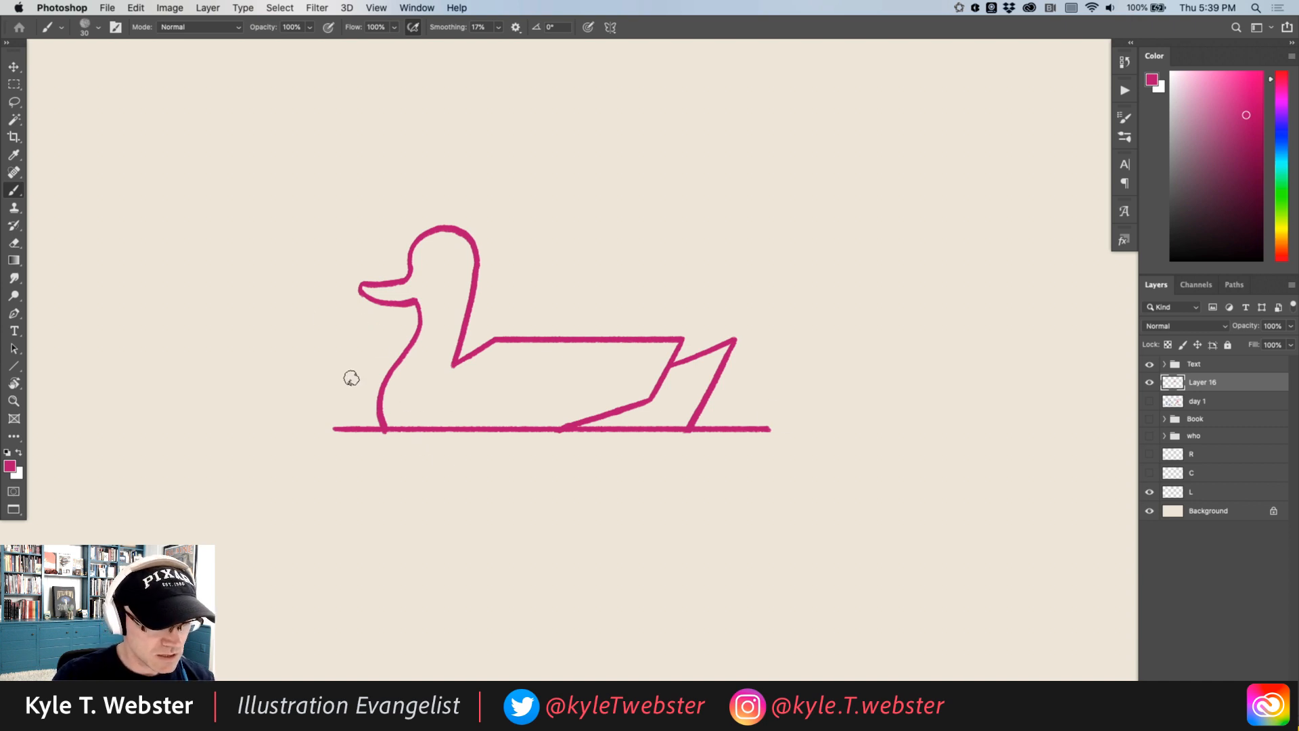
# Step: Paint the wing's gently arched lower edge with a short upturned front end, and slanted feather lines on the wing tip and tail
pyautogui.moveTo(397, 392)
pyautogui.mouseDown()
pyautogui.moveTo(510, 400)
pyautogui.moveTo(464, 386)
pyautogui.moveTo(430, 399)
pyautogui.mouseUp()
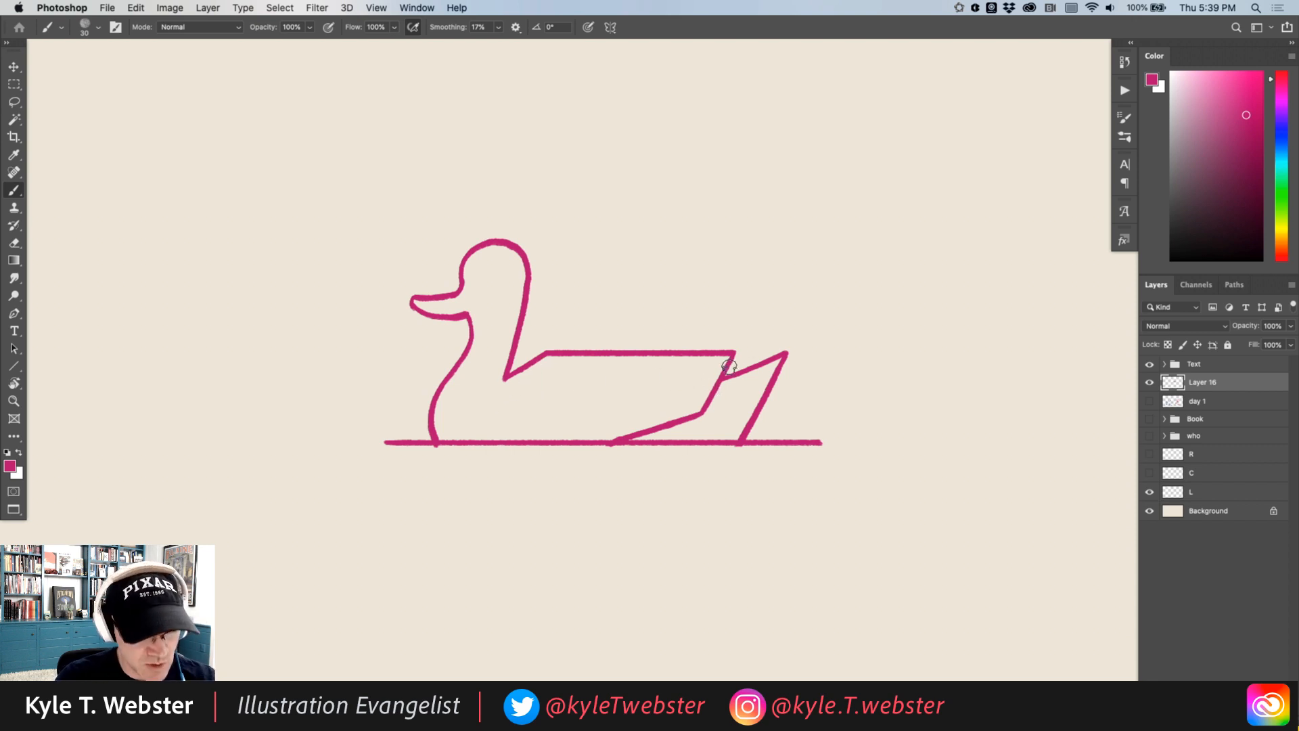
pyautogui.moveTo(711, 391)
pyautogui.mouseDown()
pyautogui.moveTo(600, 387)
pyautogui.moveTo(496, 414)
pyautogui.mouseUp()
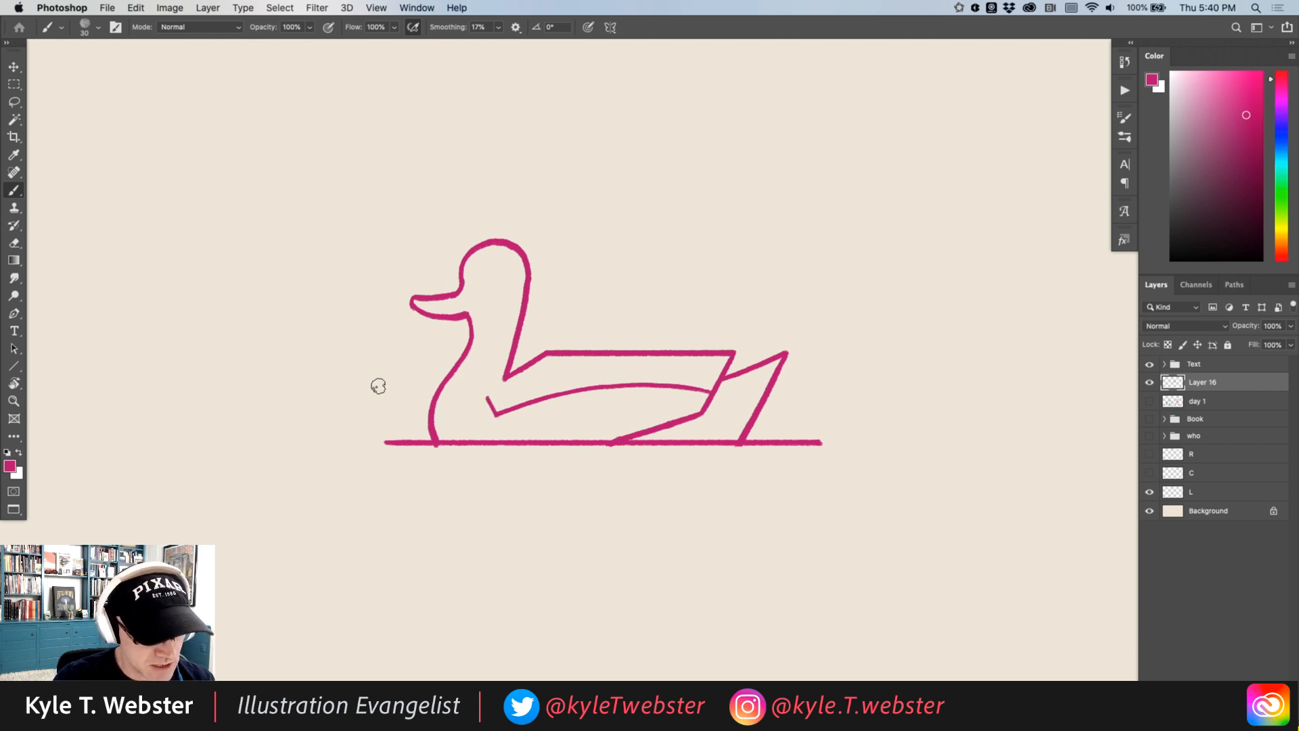
pyautogui.moveTo(488, 397); pyautogui.dragTo(496, 414)
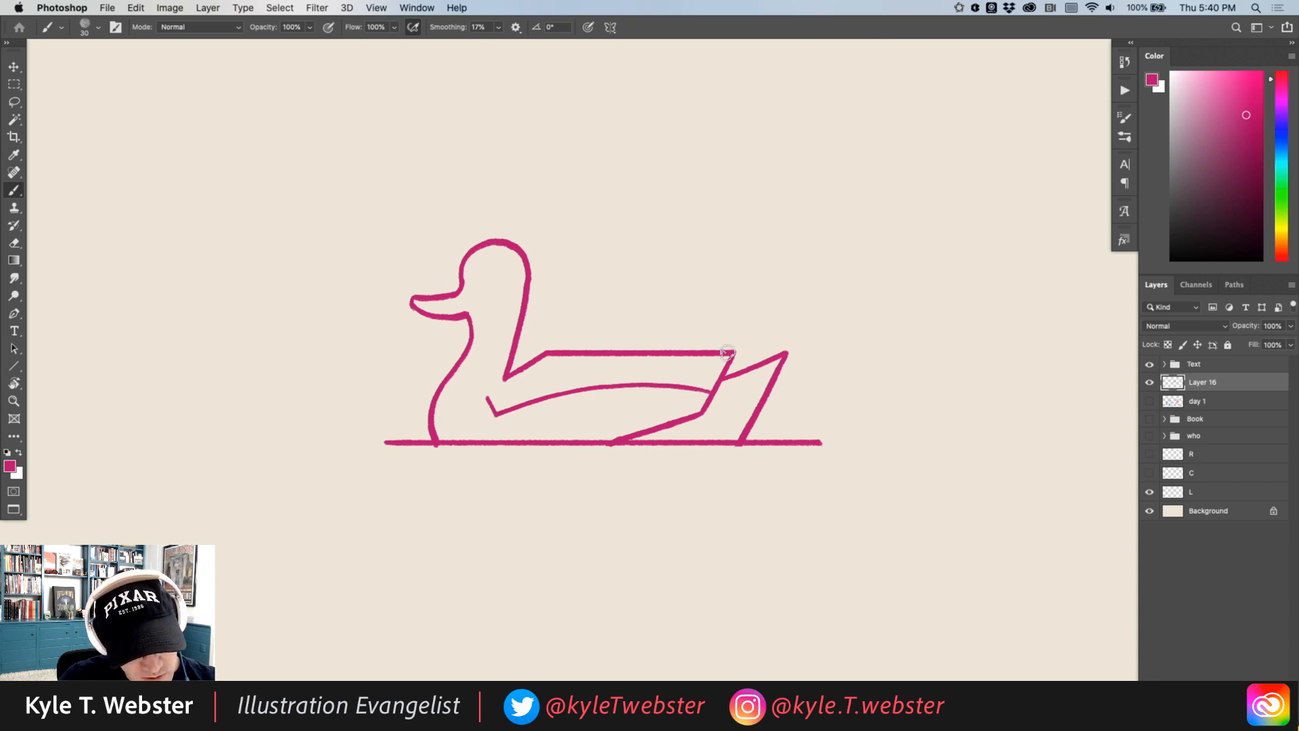
pyautogui.moveTo(732, 352)
pyautogui.mouseDown()
pyautogui.moveTo(682, 385)
pyautogui.moveTo(675, 371)
pyautogui.moveTo(659, 384)
pyautogui.moveTo(675, 350)
pyautogui.moveTo(633, 384)
pyautogui.mouseUp()
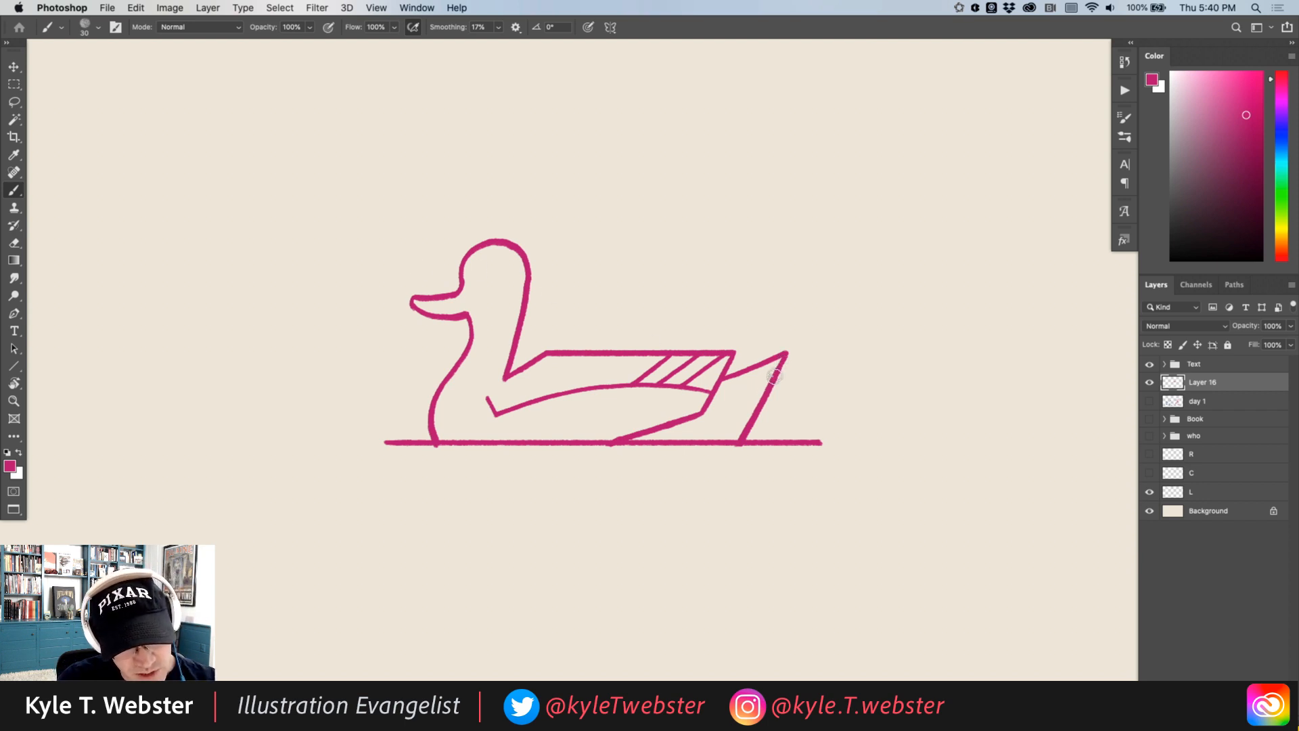
pyautogui.moveTo(772, 390); pyautogui.dragTo(730, 422)
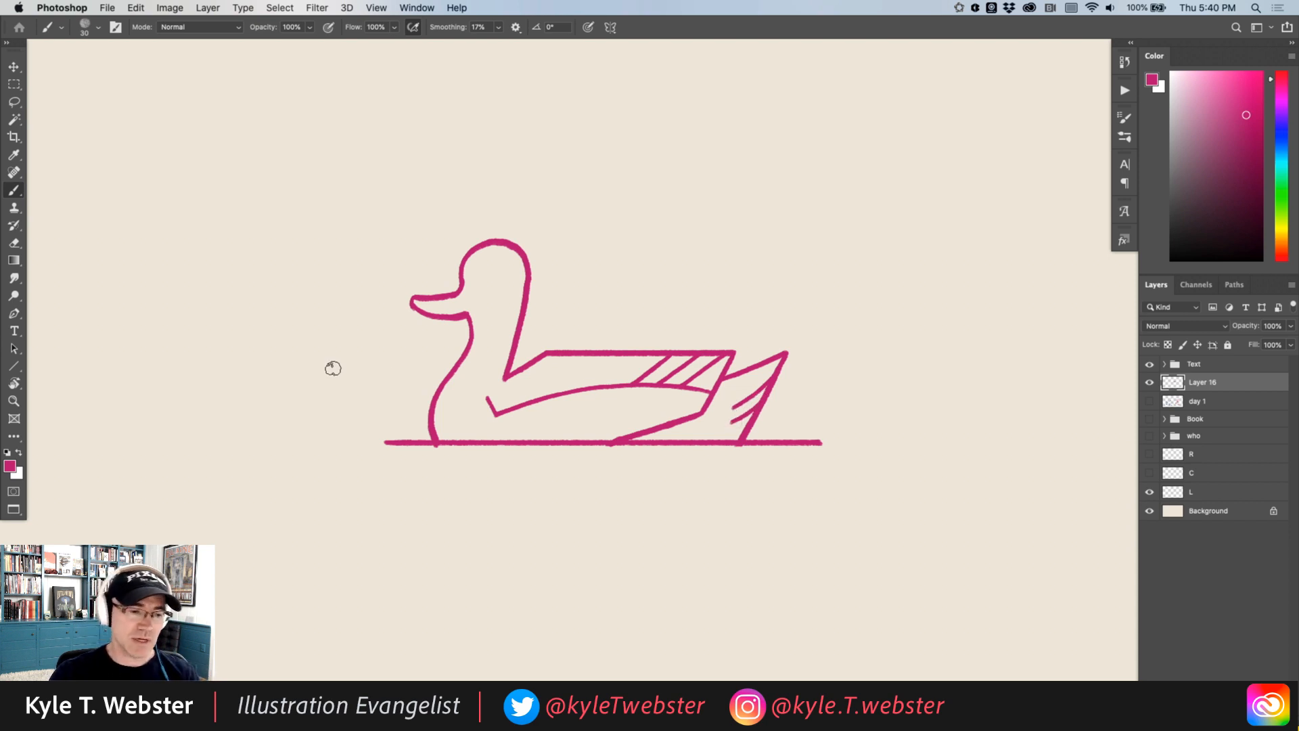
# Step: Paint a small curved line where the bill meets the head and a round eye filled in except for a highlight
pyautogui.moveTo(406, 255); pyautogui.dragTo(447, 237)
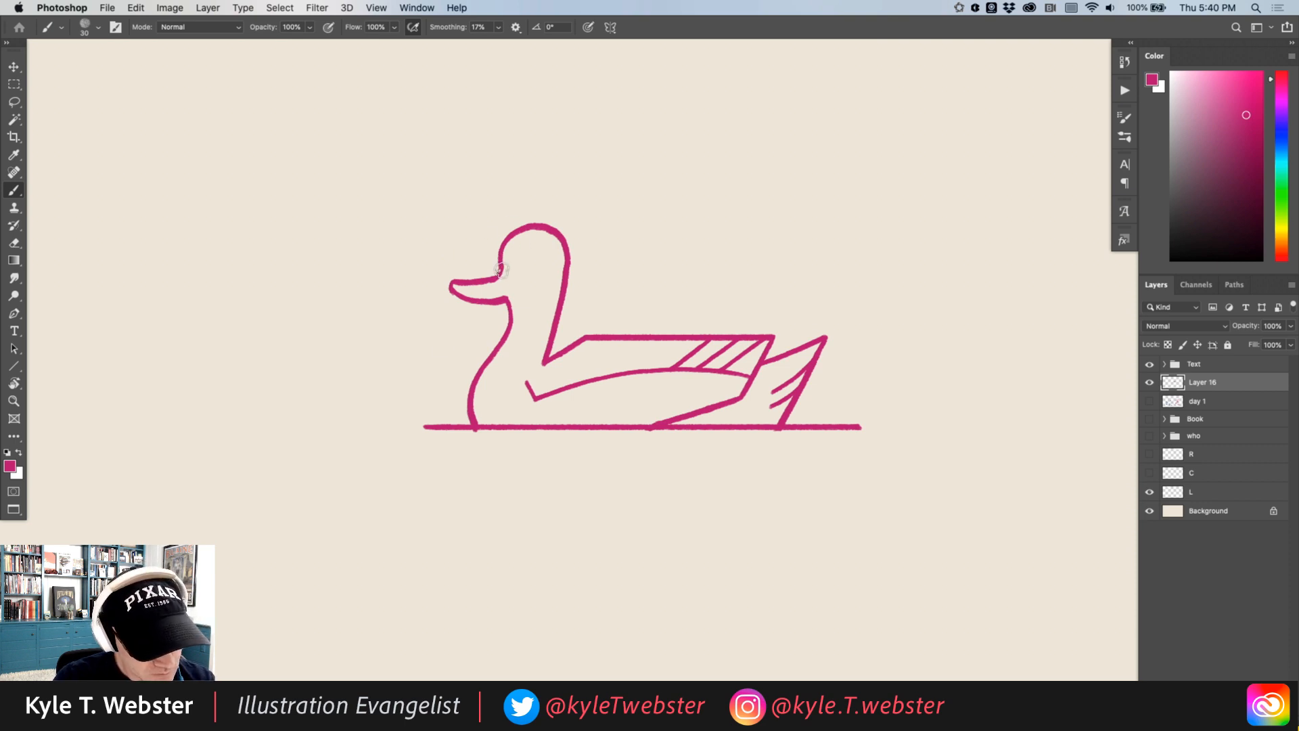
pyautogui.moveTo(499, 270); pyautogui.dragTo(509, 273)
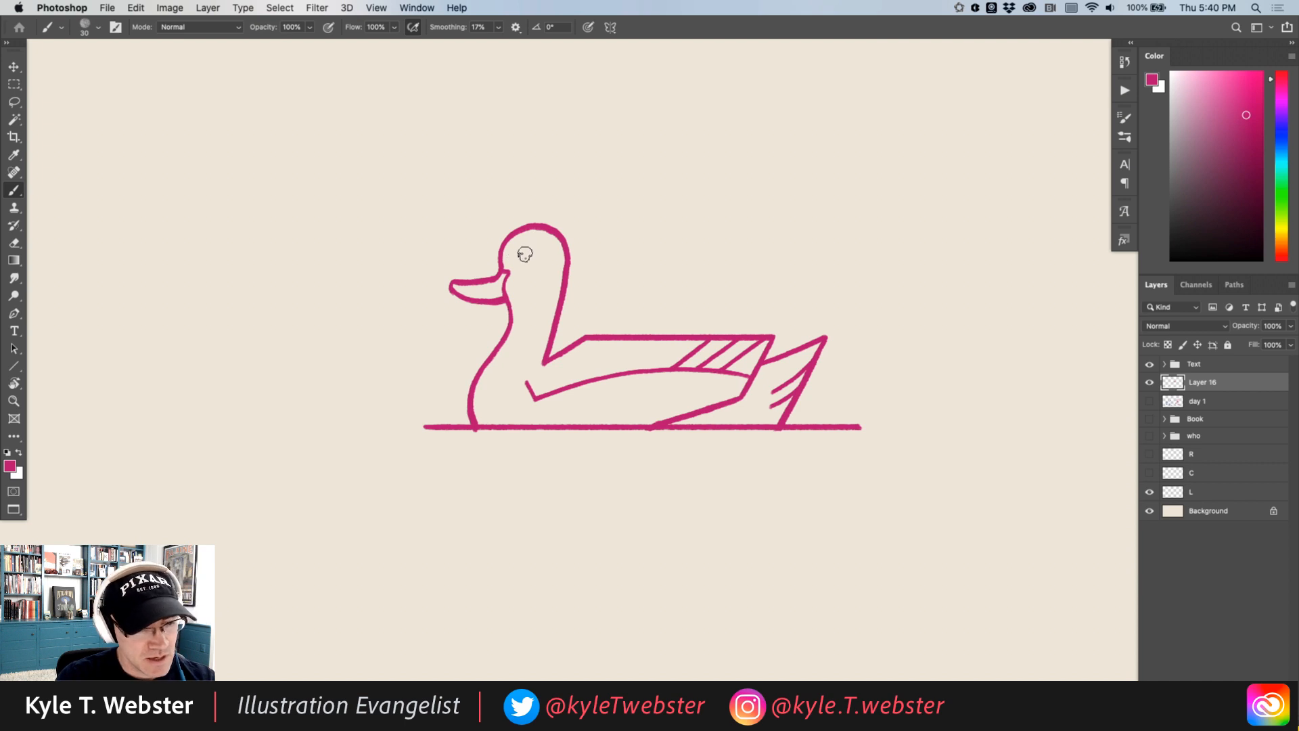
pyautogui.moveTo(526, 249)
pyautogui.mouseDown()
pyautogui.moveTo(517, 269)
pyautogui.moveTo(538, 253)
pyautogui.moveTo(525, 258)
pyautogui.mouseUp()
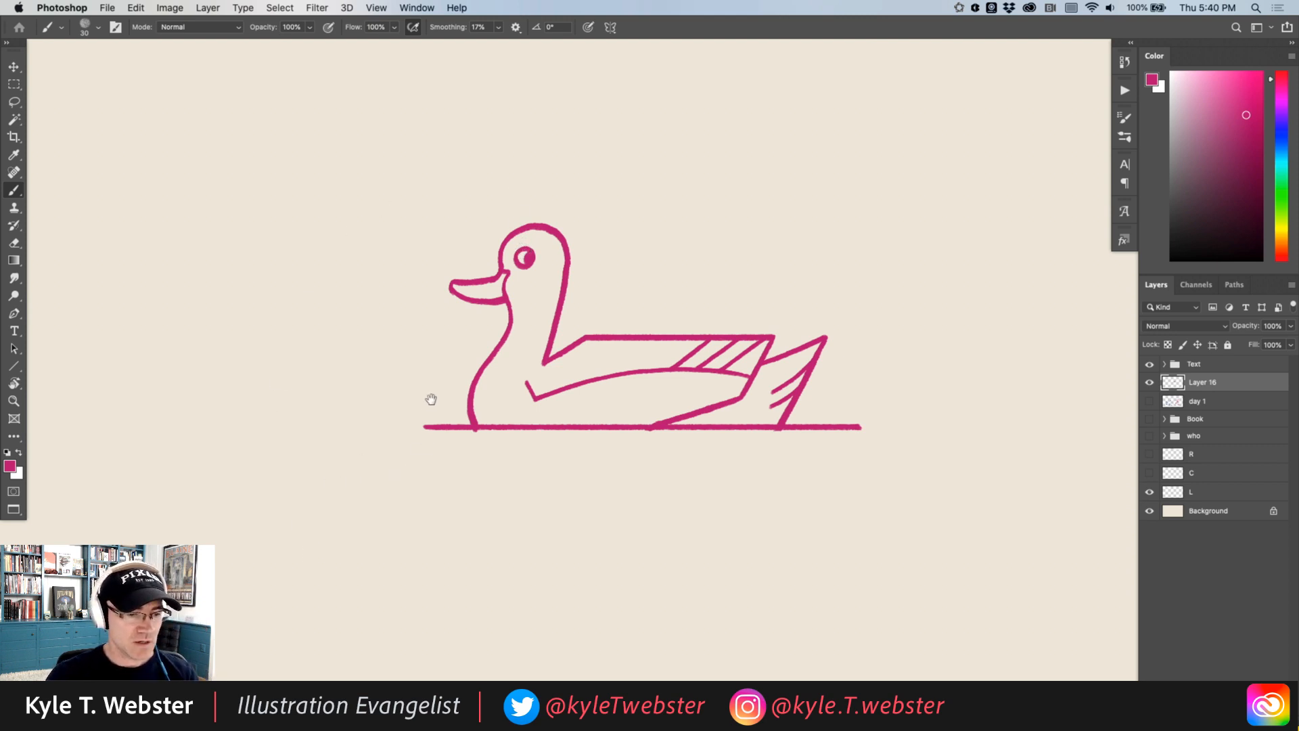
# Step: Paint four staggered horizontal ripple lines of varying lengths in the water below the duck
pyautogui.moveTo(433, 377)
pyautogui.mouseDown()
pyautogui.moveTo(383, 365)
pyautogui.moveTo(420, 368)
pyautogui.mouseUp()
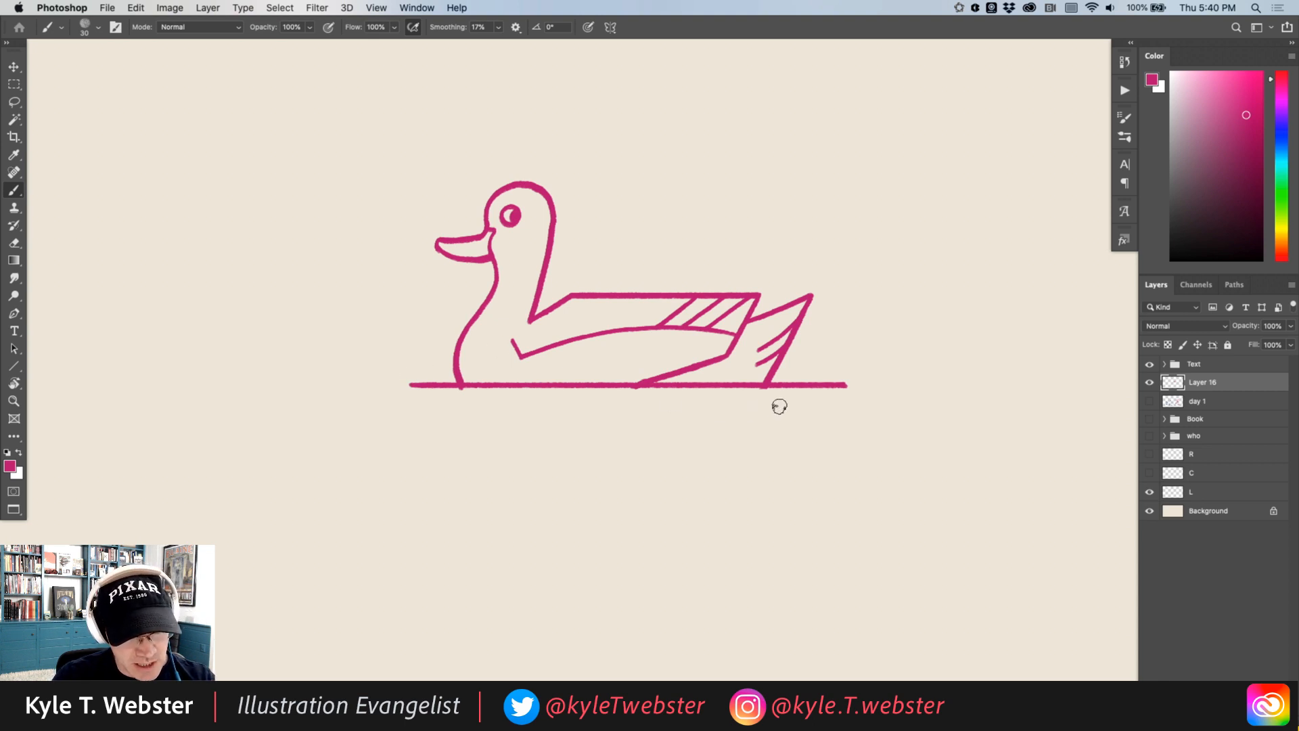
pyautogui.moveTo(783, 407); pyautogui.dragTo(601, 407)
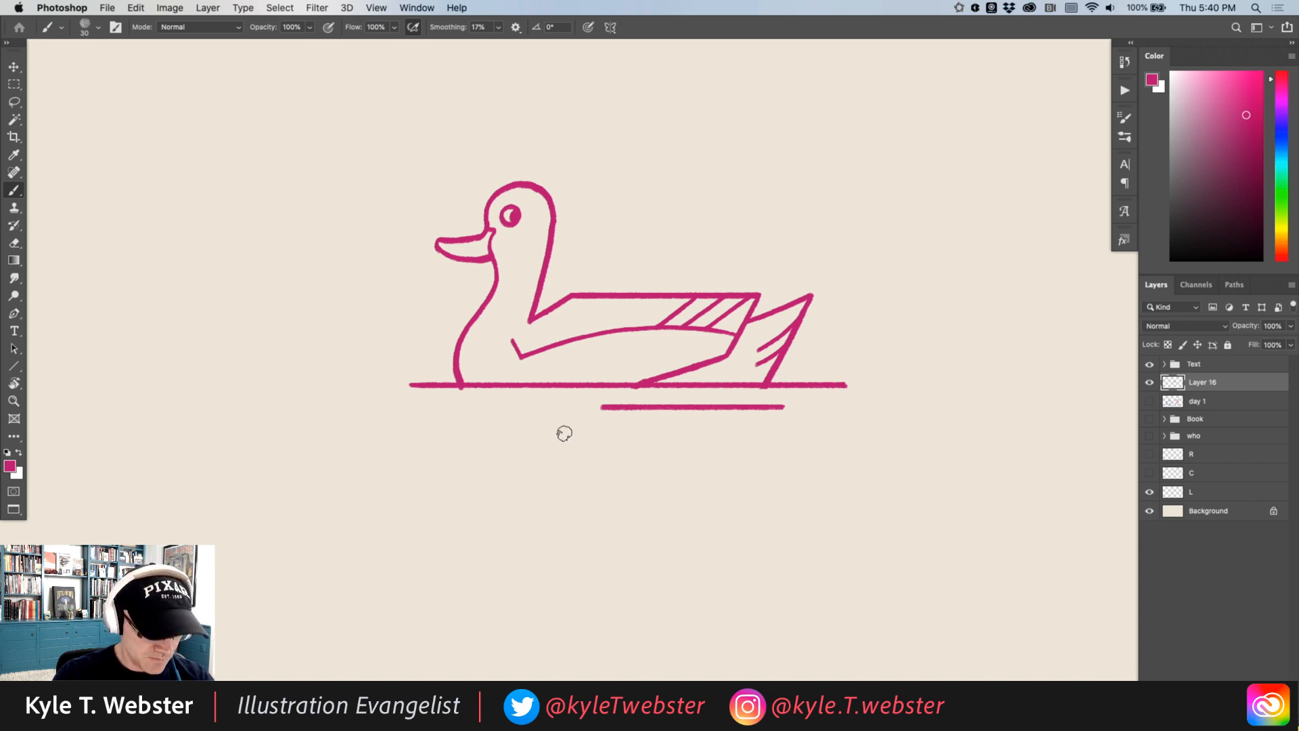
pyautogui.moveTo(590, 435); pyautogui.dragTo(447, 435)
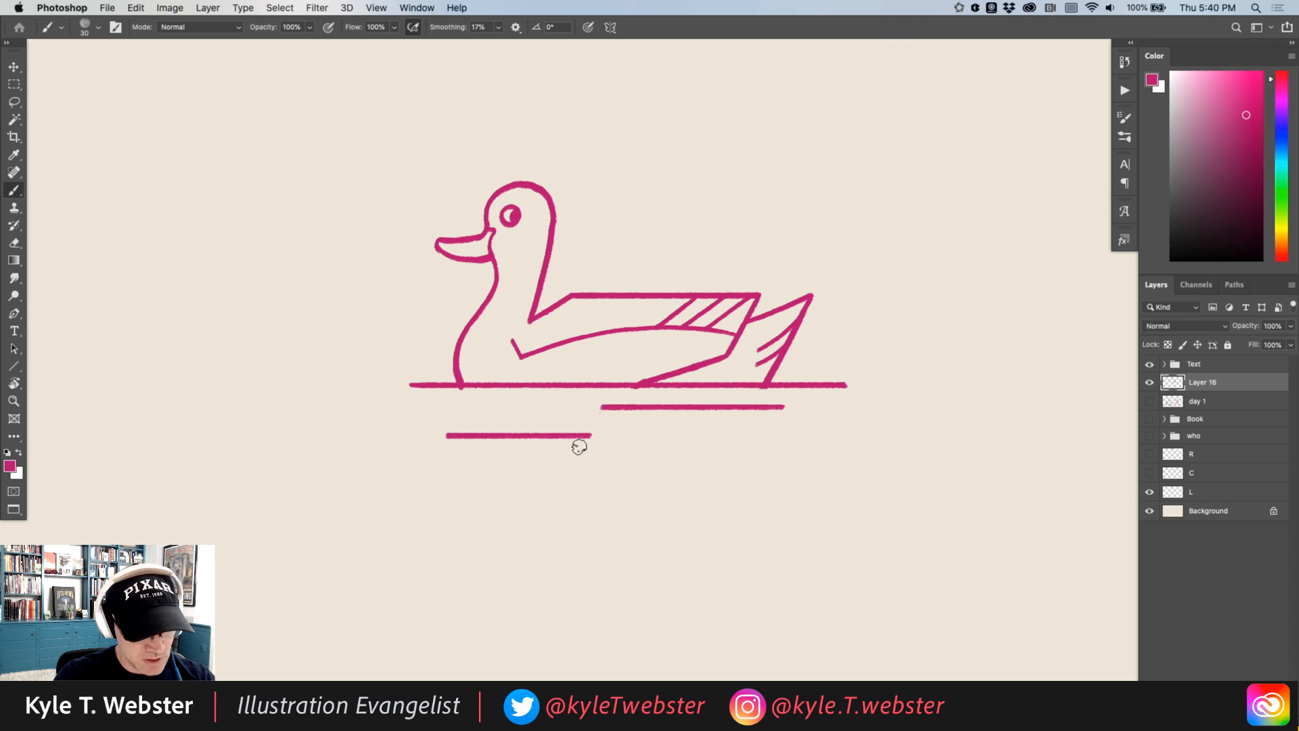
pyautogui.moveTo(553, 454); pyautogui.dragTo(694, 455)
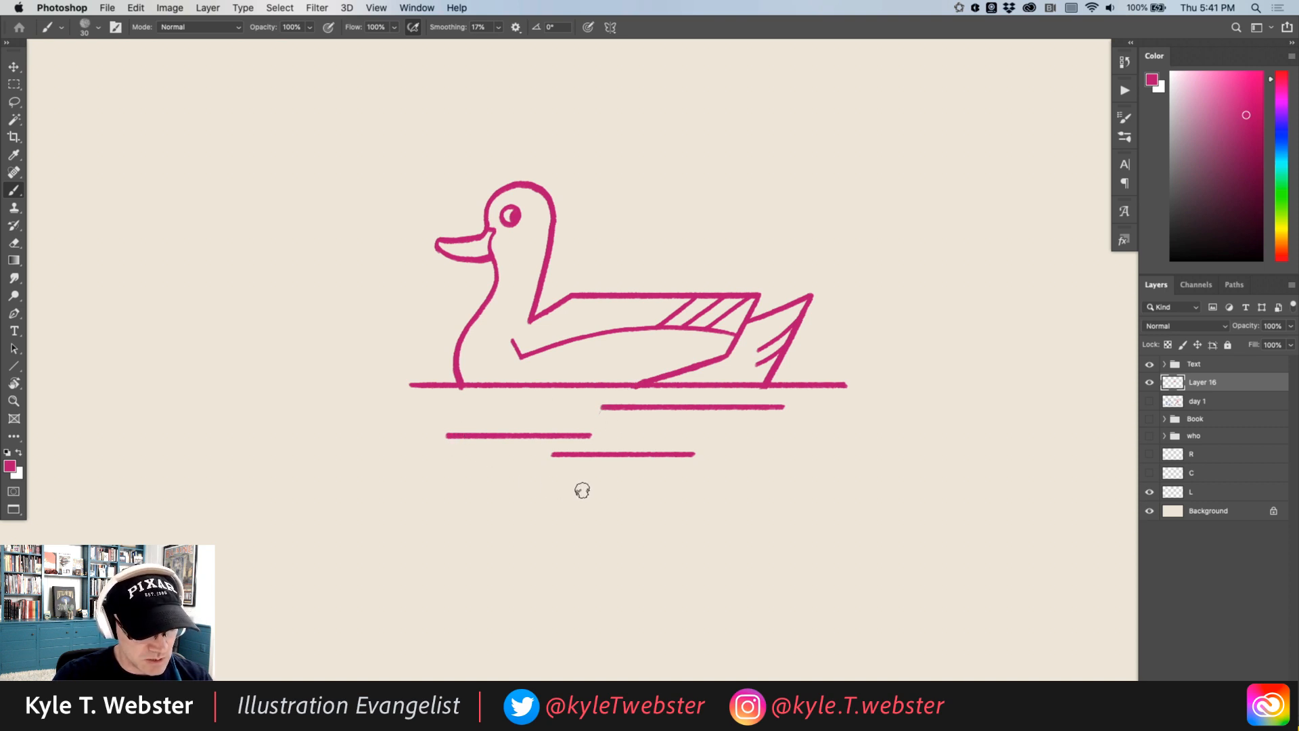
pyautogui.moveTo(582, 490); pyautogui.dragTo(498, 491)
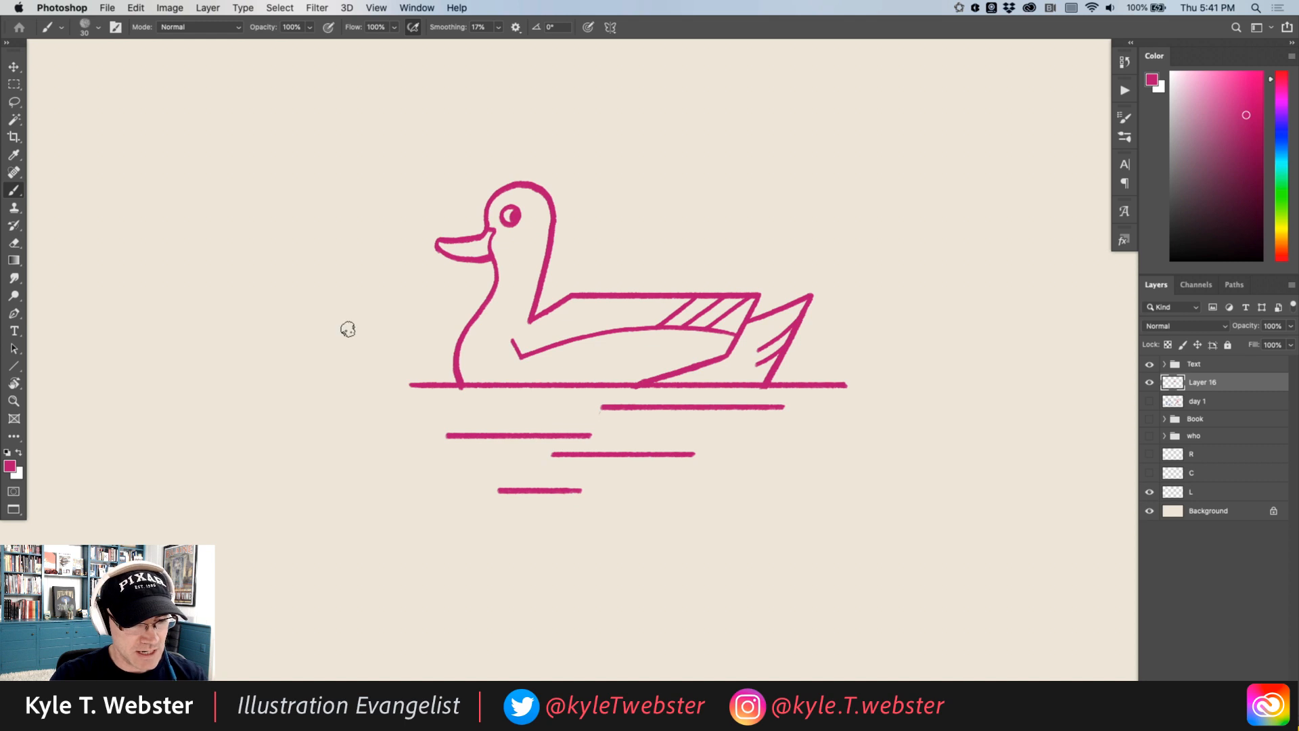
# Step: Paint two curved lines below the waterline for the front and rear of the duck's submerged belly
pyautogui.moveTo(424, 409); pyautogui.dragTo(409, 404)
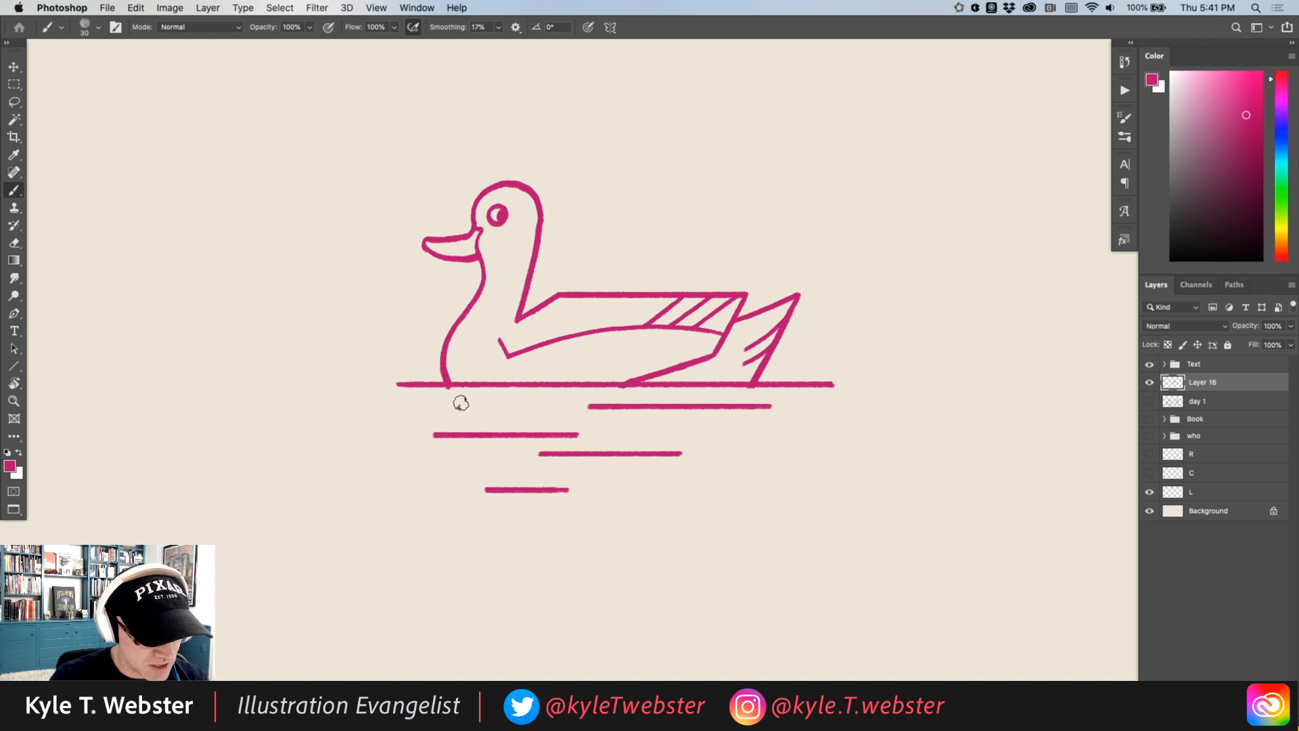
pyautogui.moveTo(461, 402); pyautogui.dragTo(491, 426)
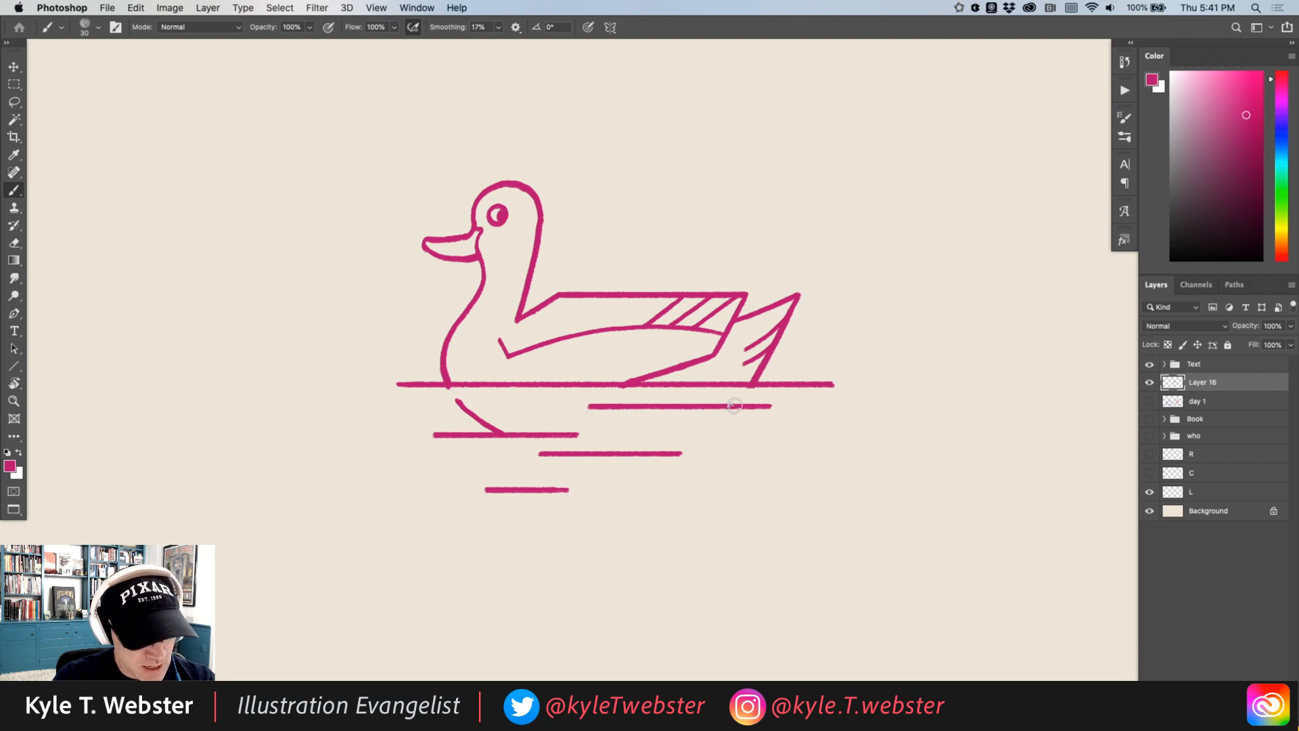
pyautogui.moveTo(735, 407); pyautogui.dragTo(682, 433)
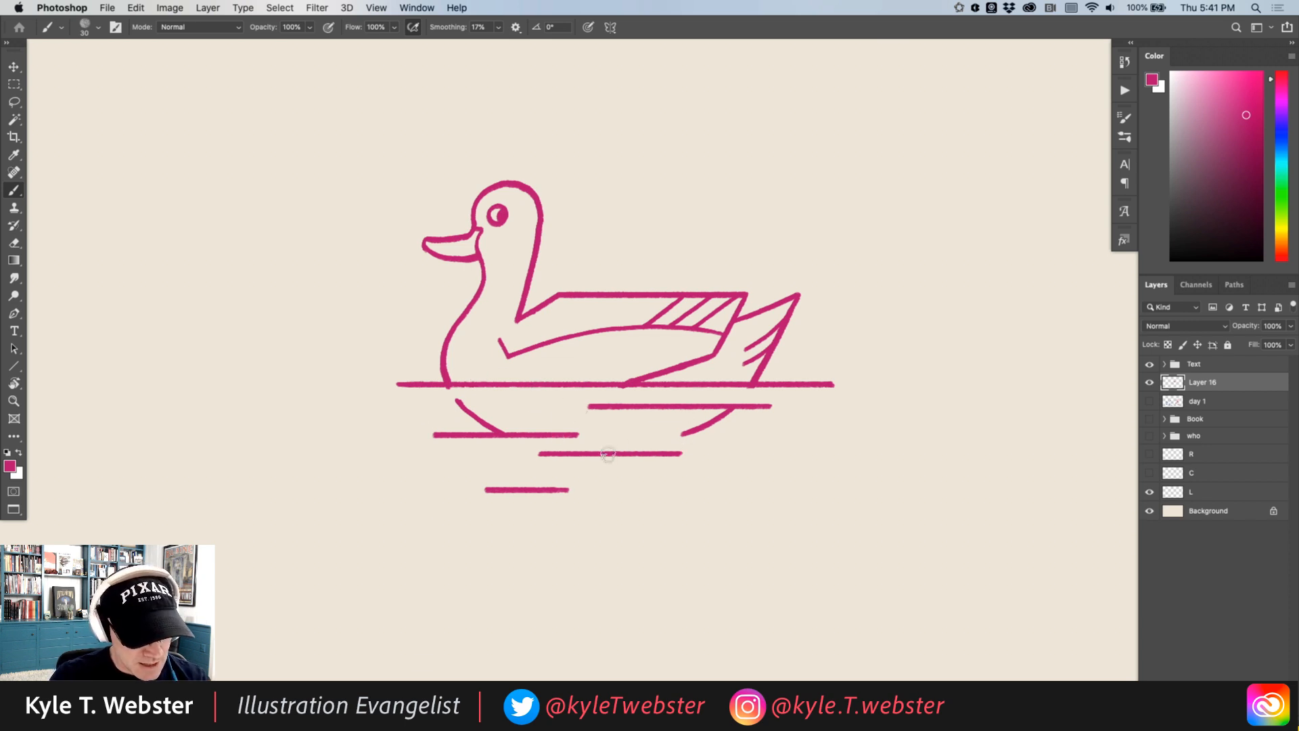
# Step: Paint the duck's two bent legs with webbed feet hanging below the lower middle ripple line
pyautogui.moveTo(609, 456); pyautogui.dragTo(616, 460)
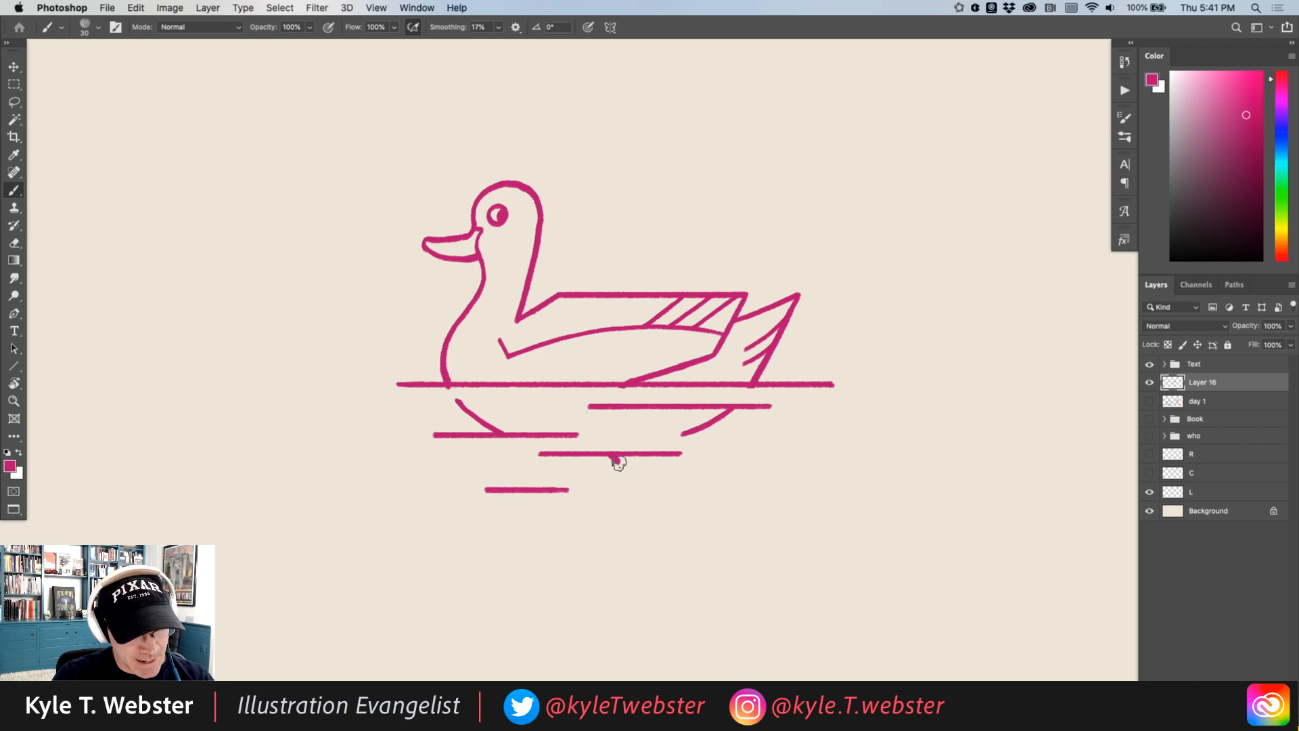
pyautogui.moveTo(616, 462)
pyautogui.mouseDown()
pyautogui.moveTo(587, 498)
pyautogui.moveTo(621, 462)
pyautogui.mouseUp()
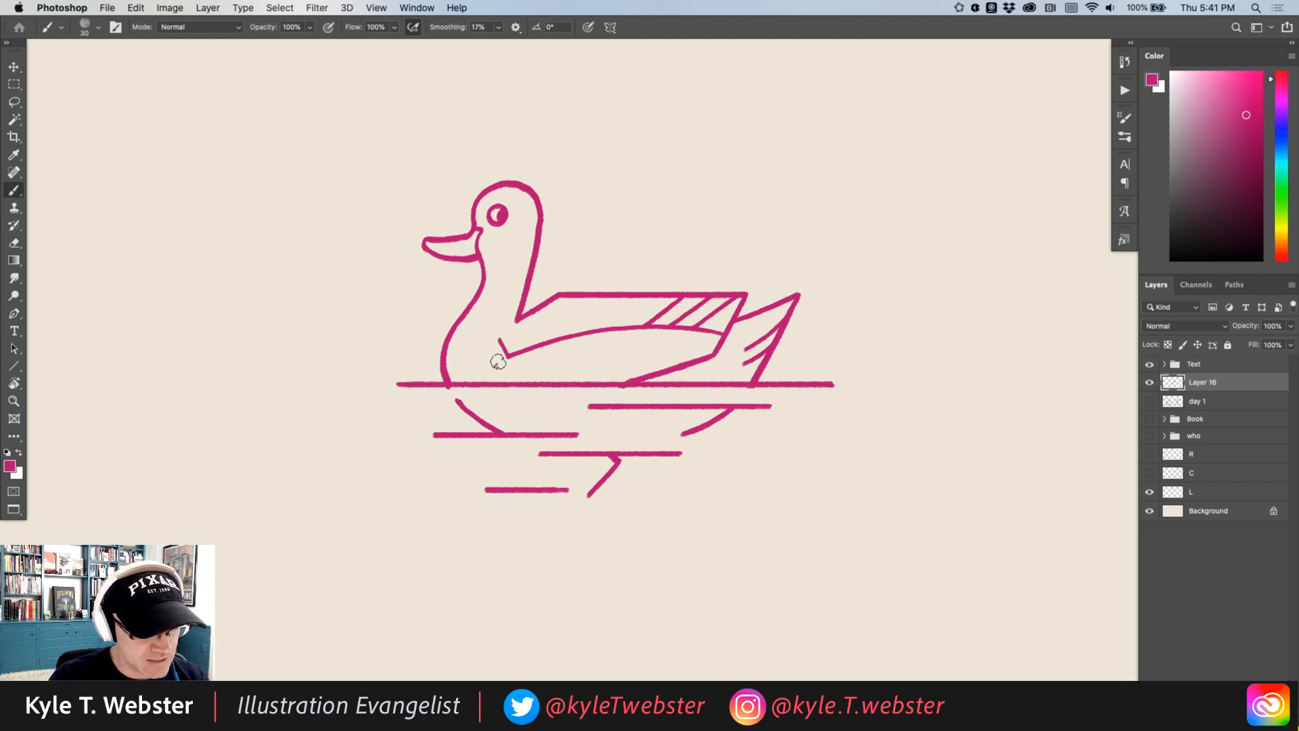
pyautogui.moveTo(588, 496); pyautogui.dragTo(600, 553)
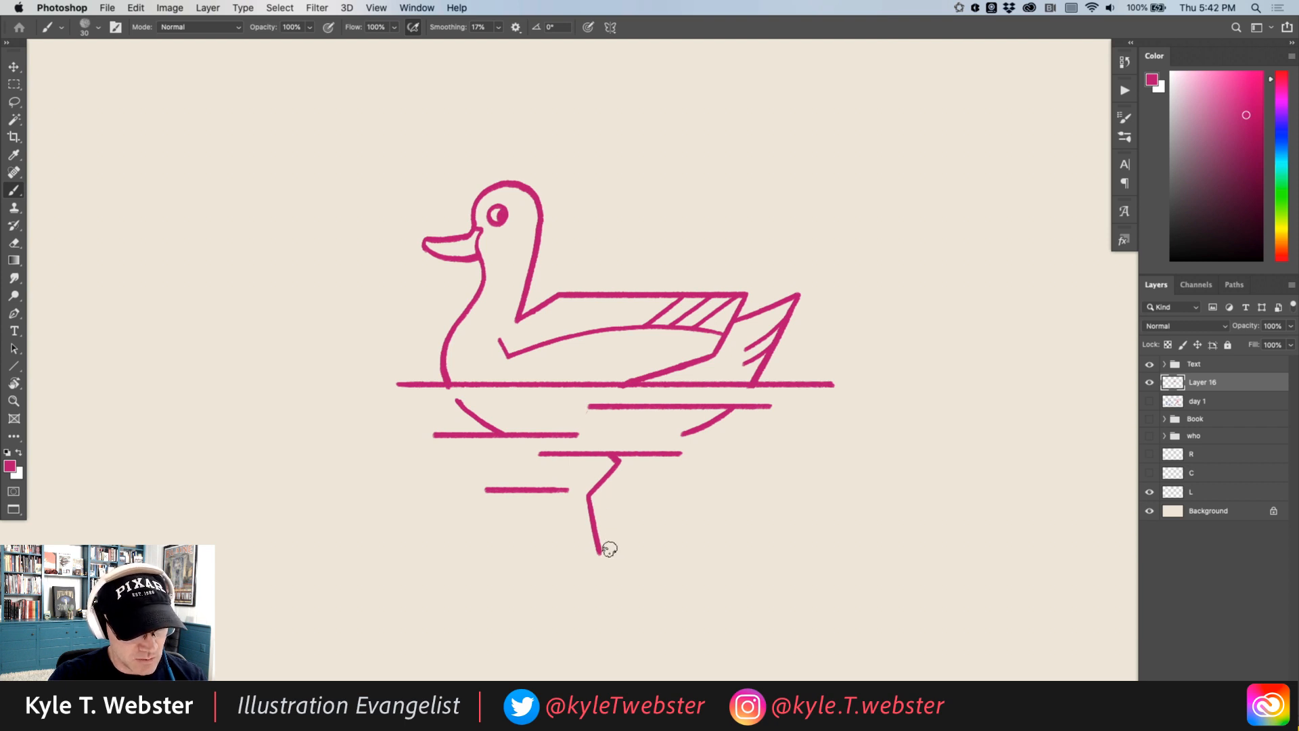
pyautogui.moveTo(609, 549); pyautogui.dragTo(601, 501)
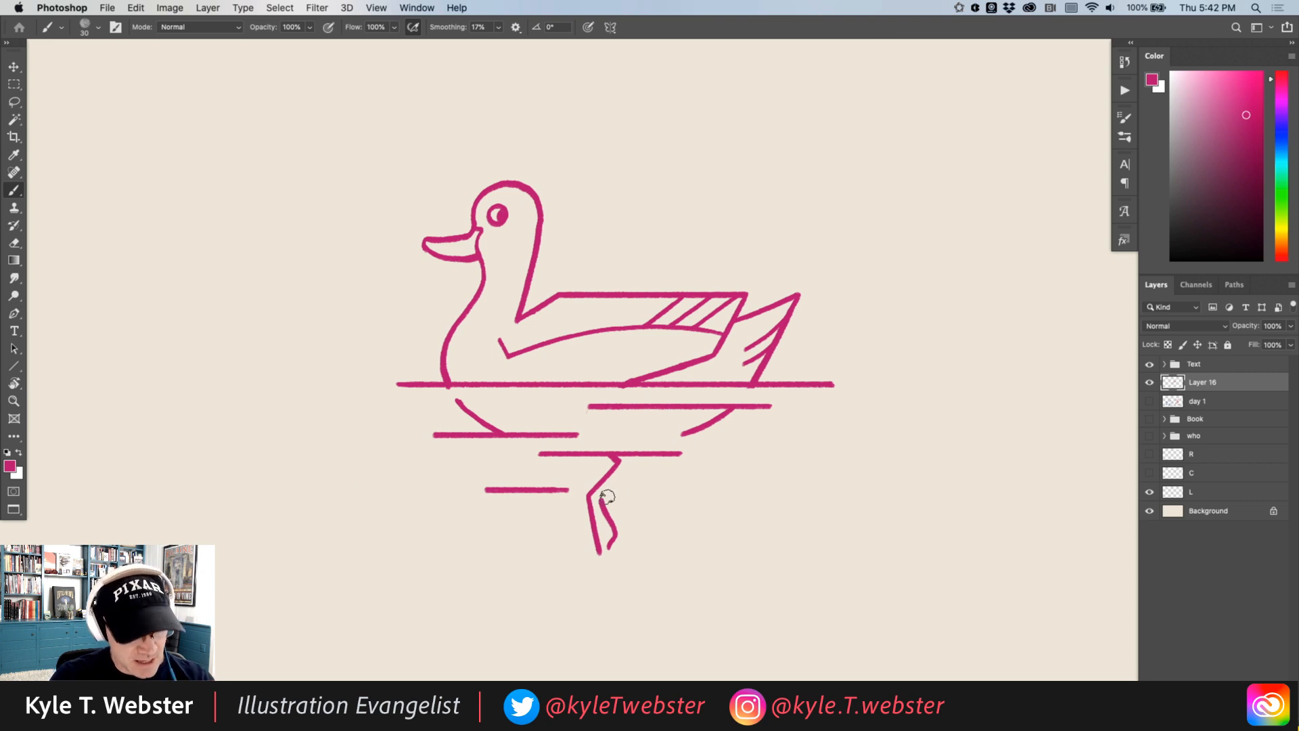
pyautogui.moveTo(601, 499); pyautogui.dragTo(640, 461)
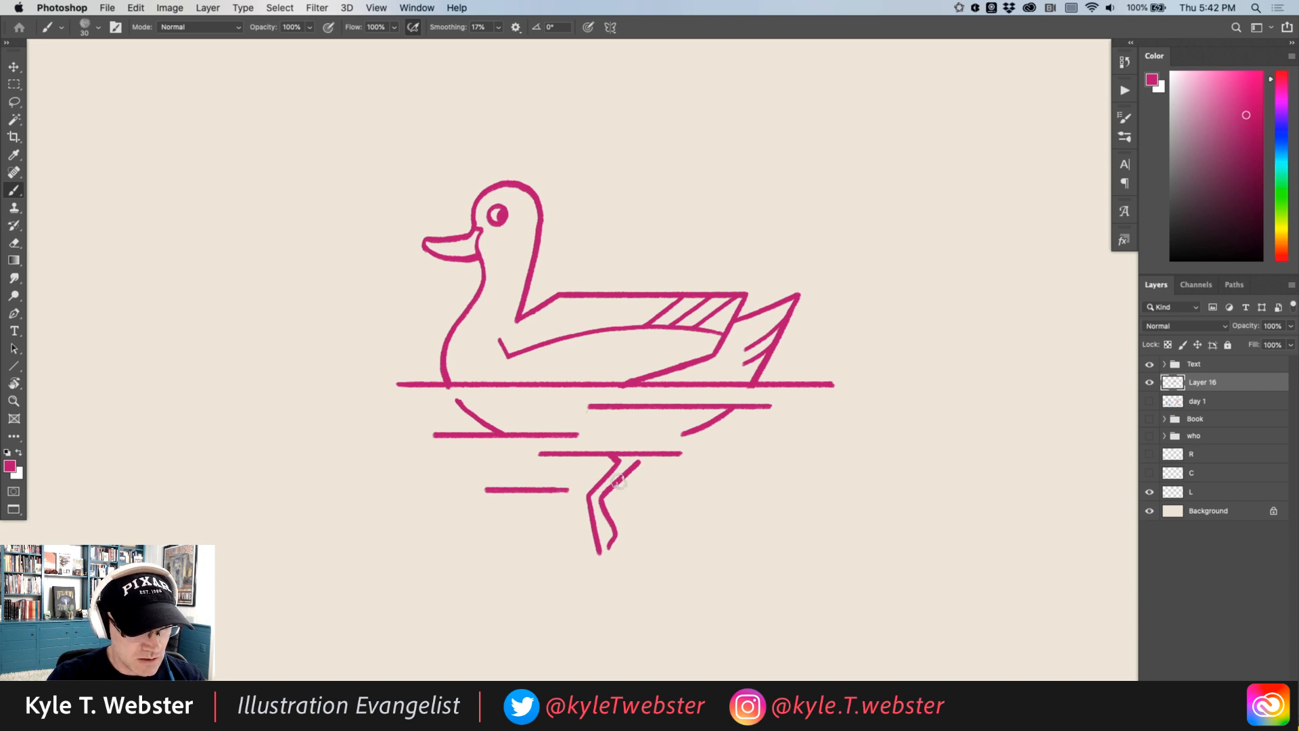
pyautogui.moveTo(618, 486)
pyautogui.mouseDown()
pyautogui.moveTo(668, 518)
pyautogui.moveTo(667, 491)
pyautogui.moveTo(626, 482)
pyautogui.mouseUp()
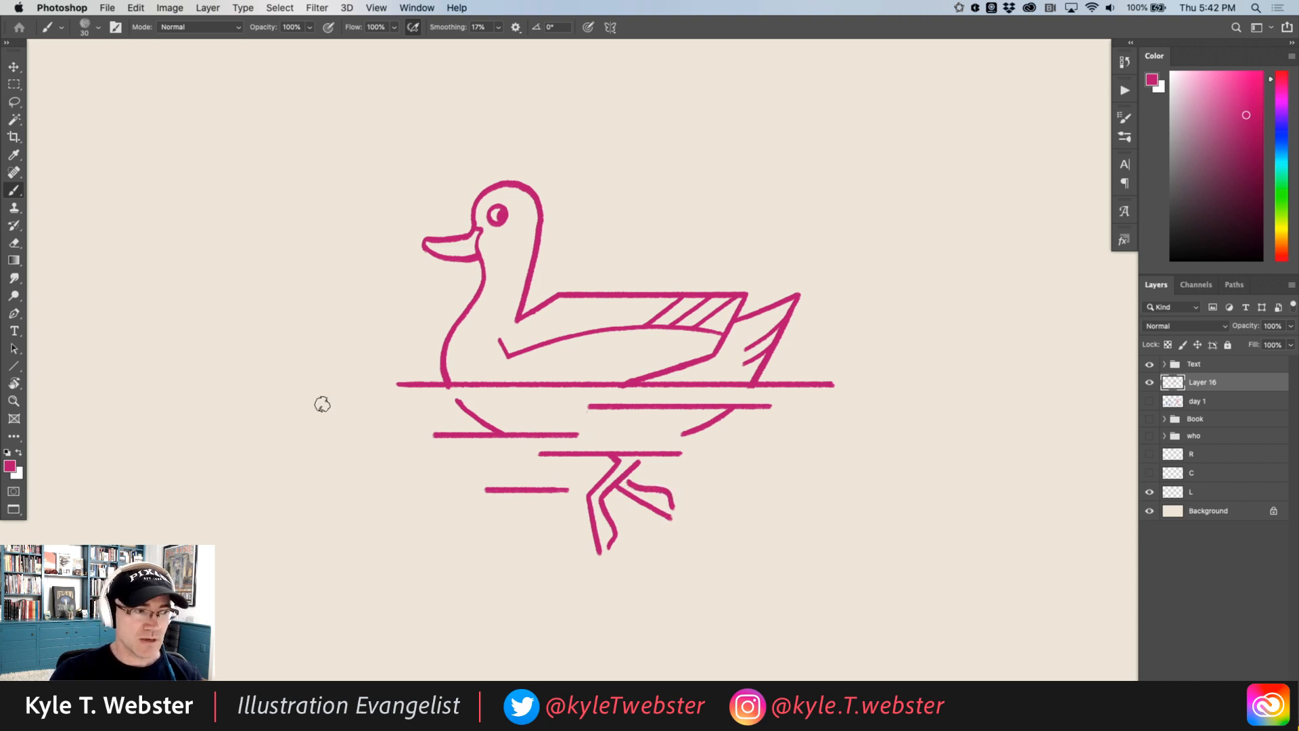
pyautogui.moveTo(603, 466); pyautogui.dragTo(598, 457)
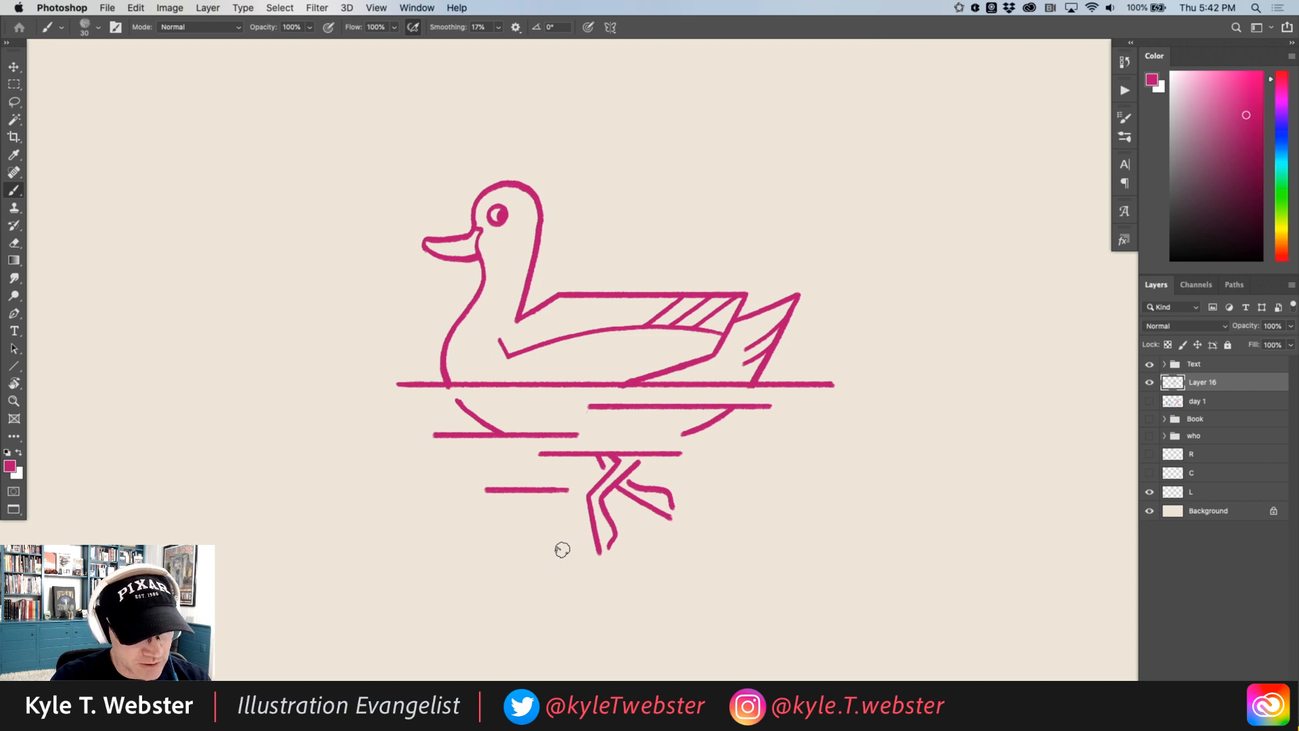
# Step: Extend the waterline farther left and paint three reeds rising from it in front of the duck, curving away to the left
pyautogui.moveTo(393, 437)
pyautogui.mouseDown()
pyautogui.moveTo(452, 487)
pyautogui.moveTo(528, 509)
pyautogui.mouseUp()
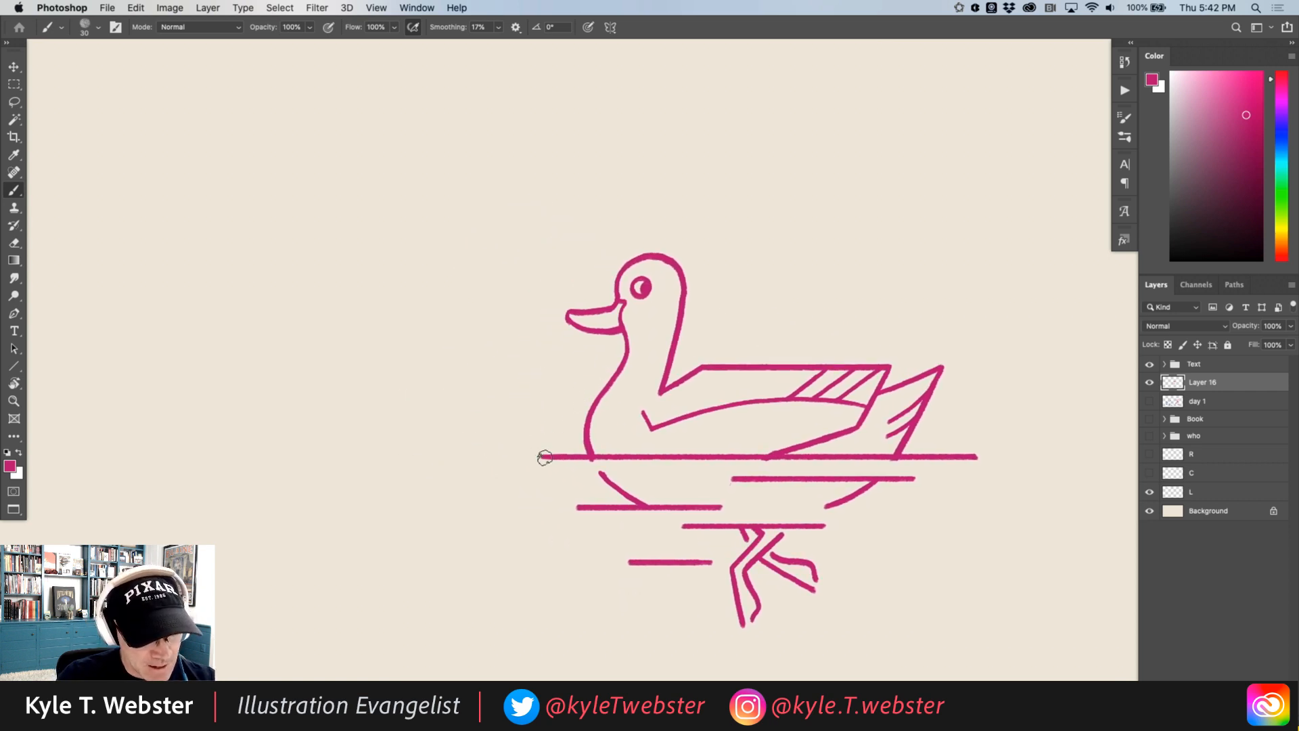
pyautogui.moveTo(545, 458); pyautogui.dragTo(411, 462)
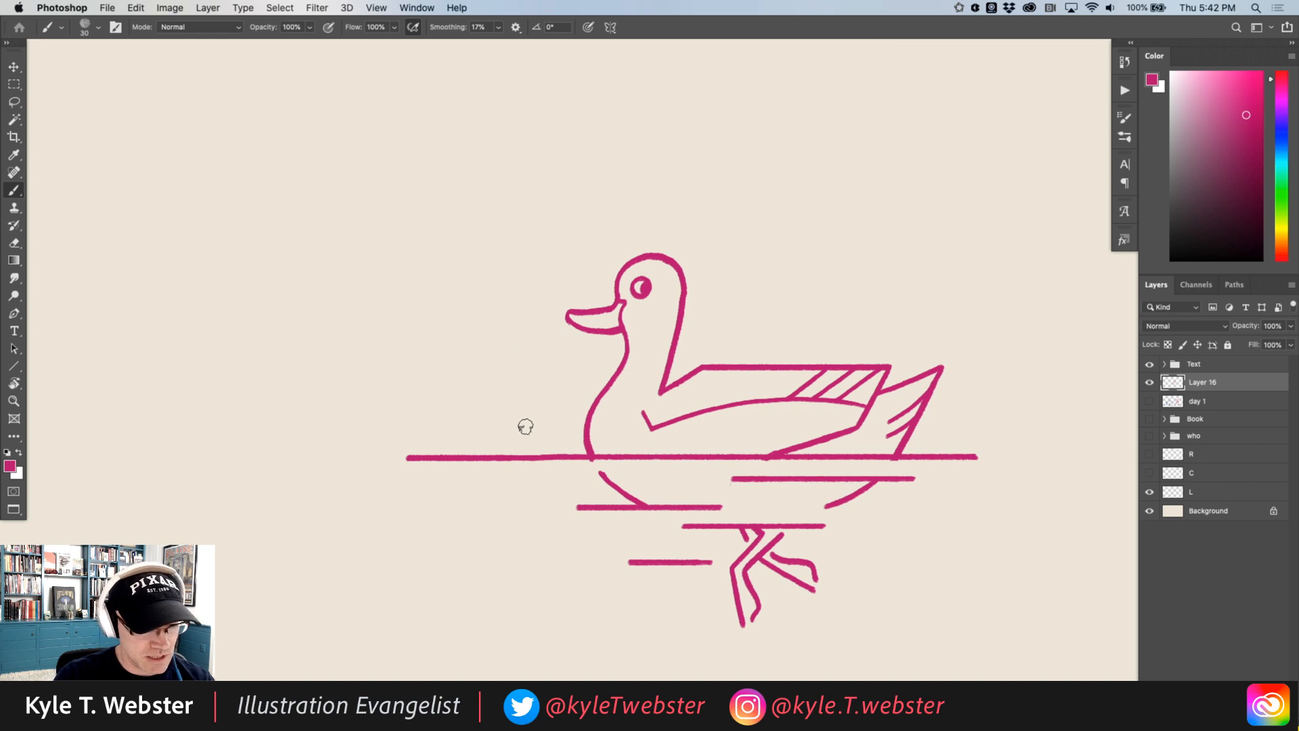
pyautogui.press('super+minus')
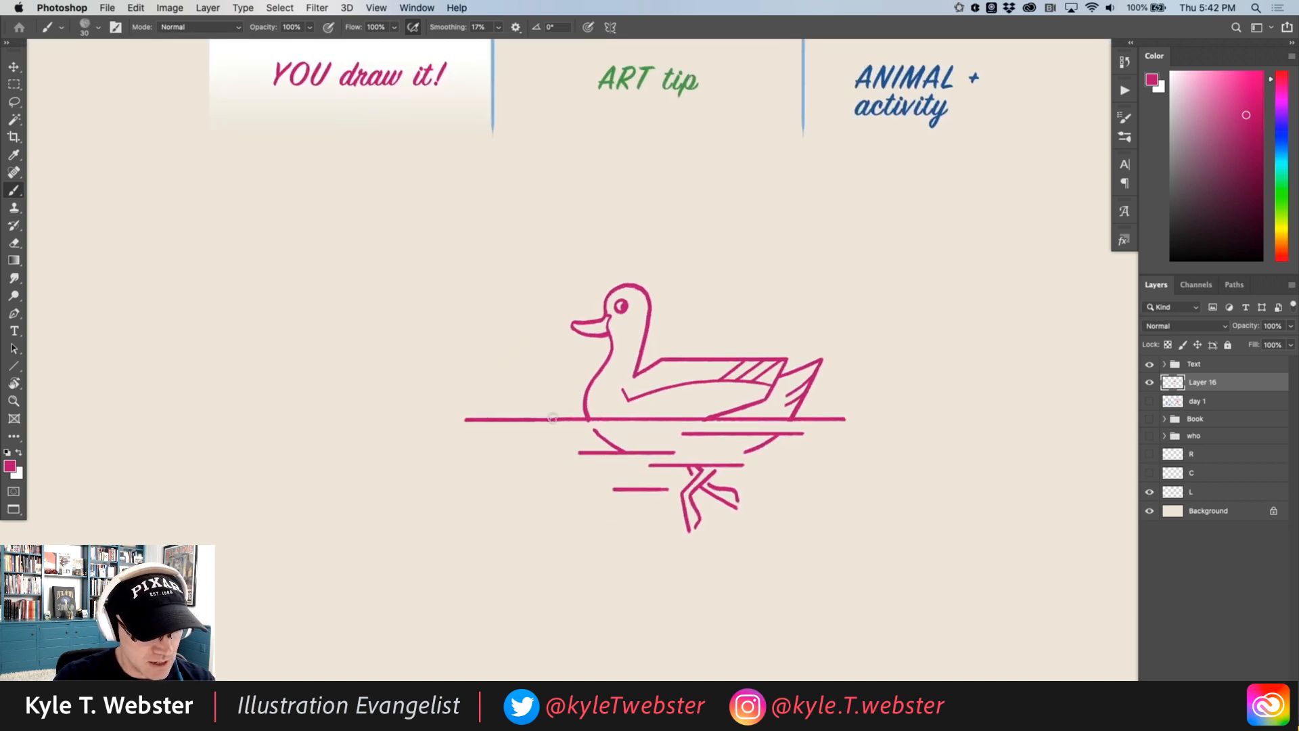
pyautogui.moveTo(553, 418)
pyautogui.mouseDown()
pyautogui.moveTo(541, 348)
pyautogui.moveTo(502, 274)
pyautogui.mouseUp()
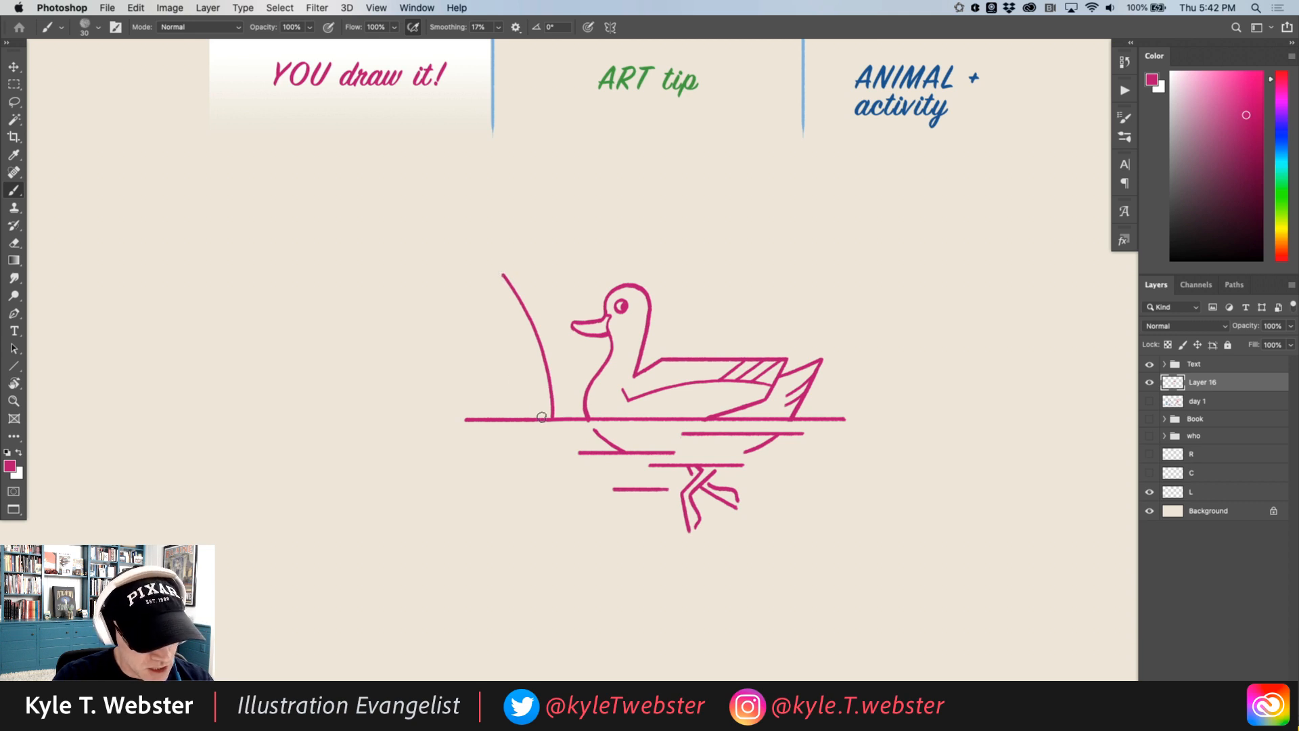
pyautogui.moveTo(541, 417)
pyautogui.mouseDown()
pyautogui.moveTo(528, 370)
pyautogui.moveTo(476, 296)
pyautogui.mouseUp()
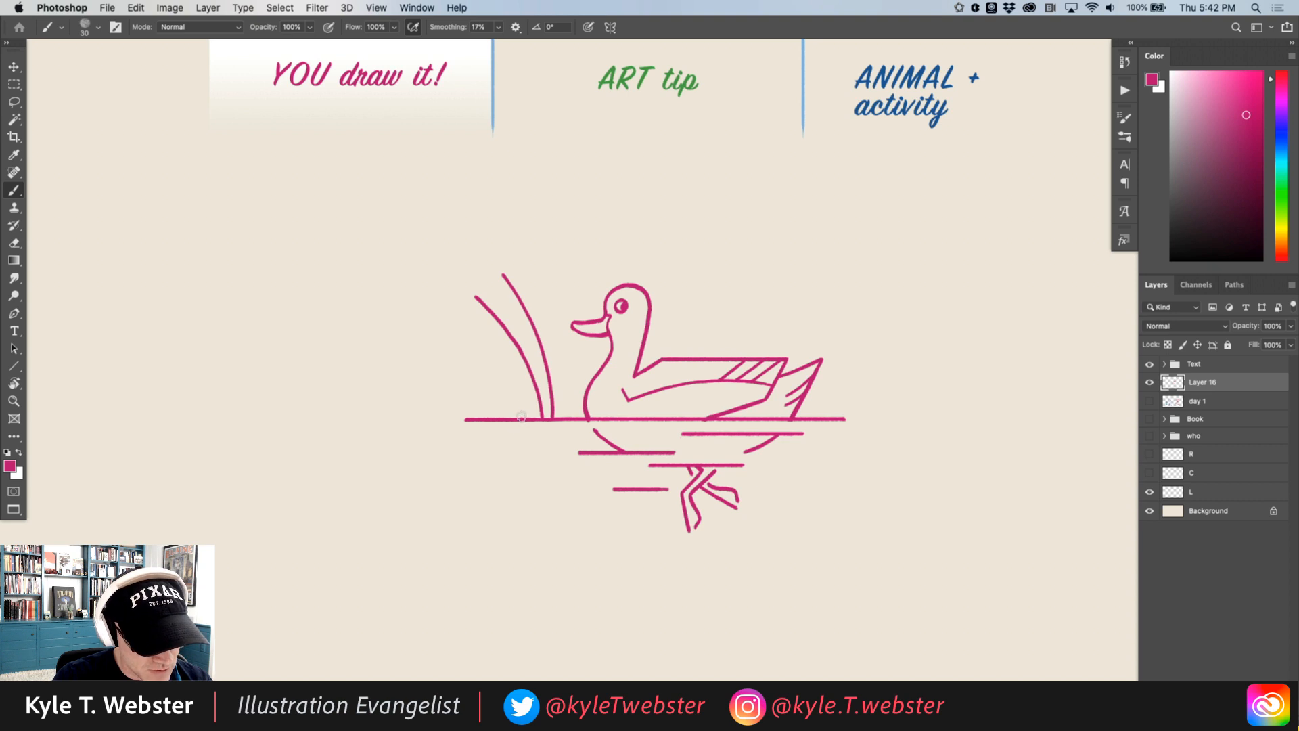
pyautogui.moveTo(521, 417)
pyautogui.mouseDown()
pyautogui.moveTo(499, 376)
pyautogui.moveTo(455, 361)
pyautogui.mouseUp()
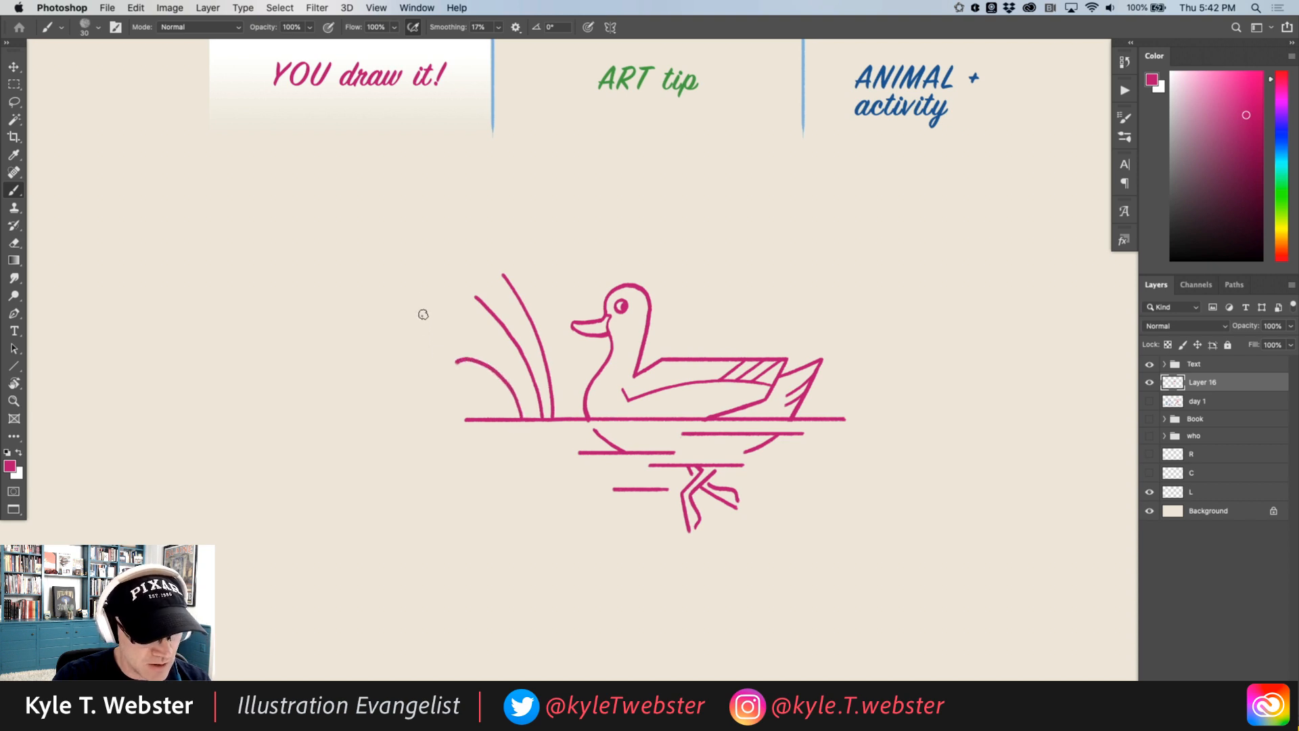
# Step: Paint short angled side sprigs along the upper parts of the three reeds
pyautogui.moveTo(528, 312); pyautogui.dragTo(521, 274)
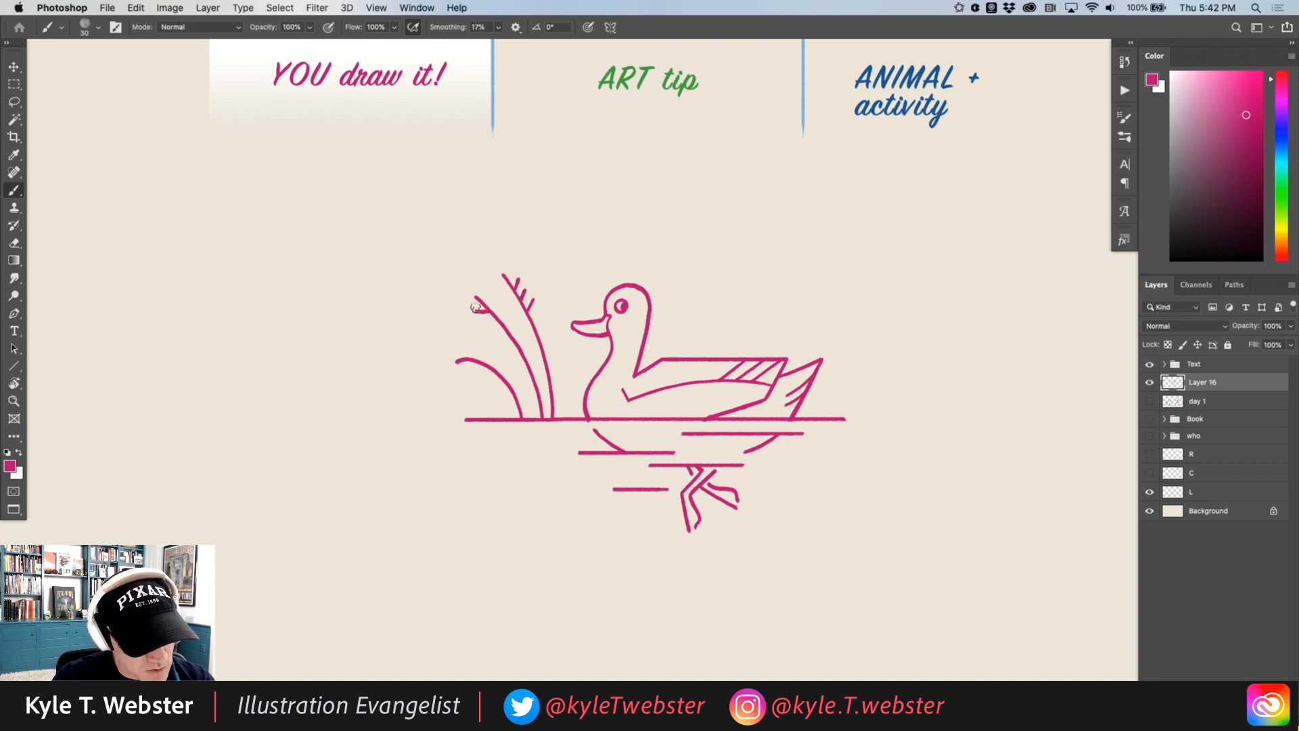
pyautogui.moveTo(513, 339)
pyautogui.mouseDown()
pyautogui.moveTo(496, 338)
pyautogui.moveTo(504, 346)
pyautogui.moveTo(508, 314)
pyautogui.mouseUp()
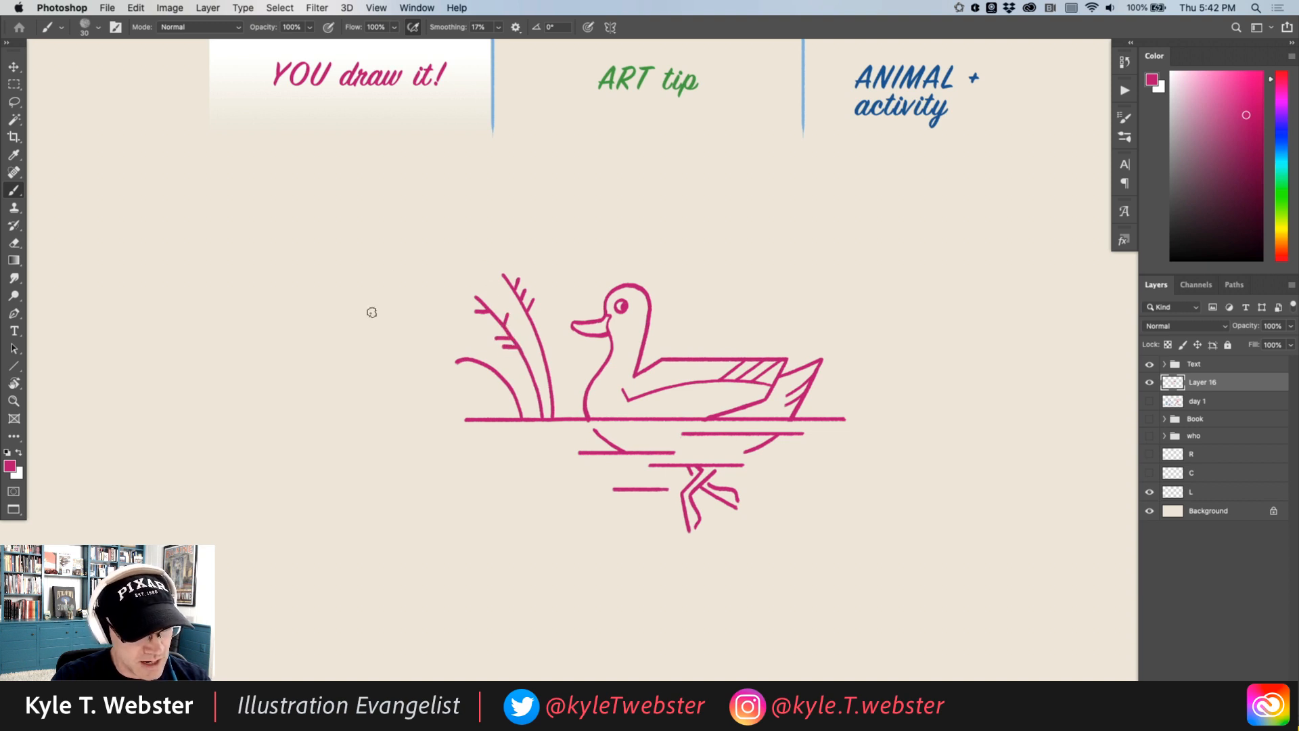
pyautogui.moveTo(465, 359)
pyautogui.mouseDown()
pyautogui.moveTo(459, 348)
pyautogui.moveTo(479, 349)
pyautogui.moveTo(498, 391)
pyautogui.mouseUp()
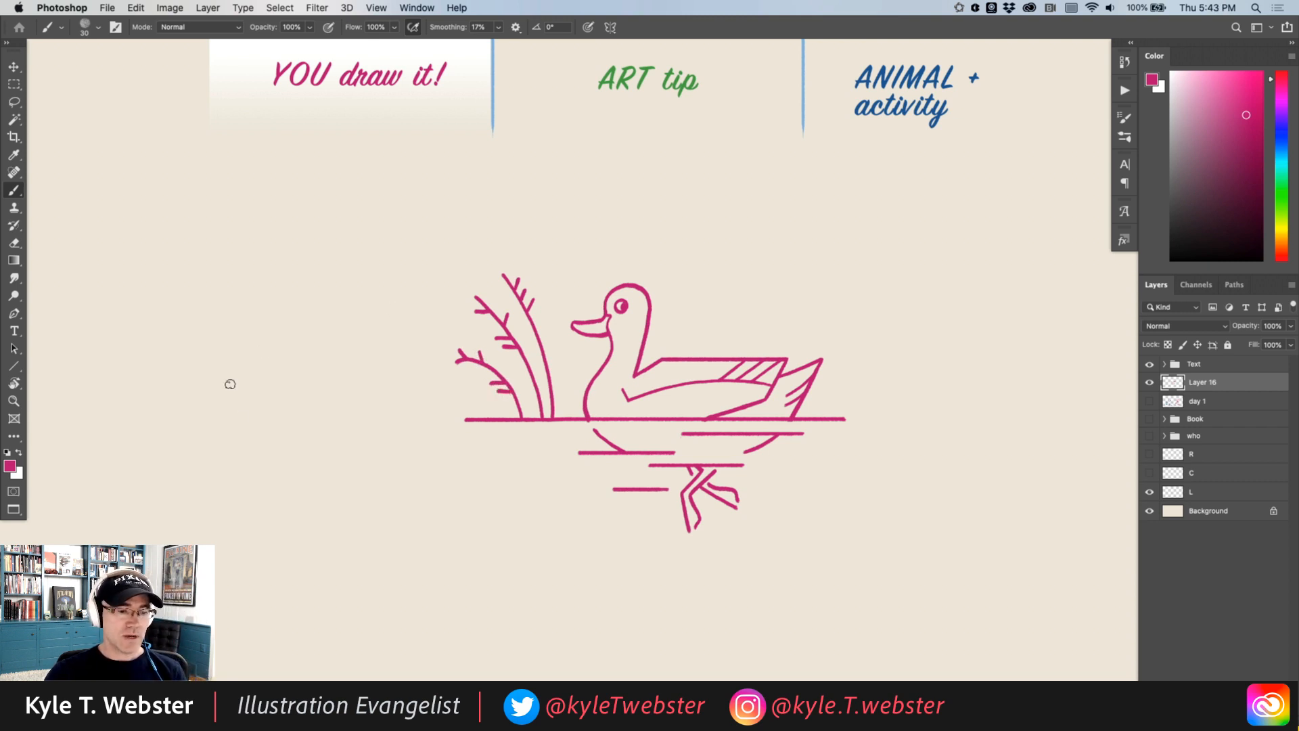
# Step: Move the whole duck and reeds drawing horizontally to the right side of the canvas
pyautogui.moveTo(458, 470); pyautogui.dragTo(418, 476)
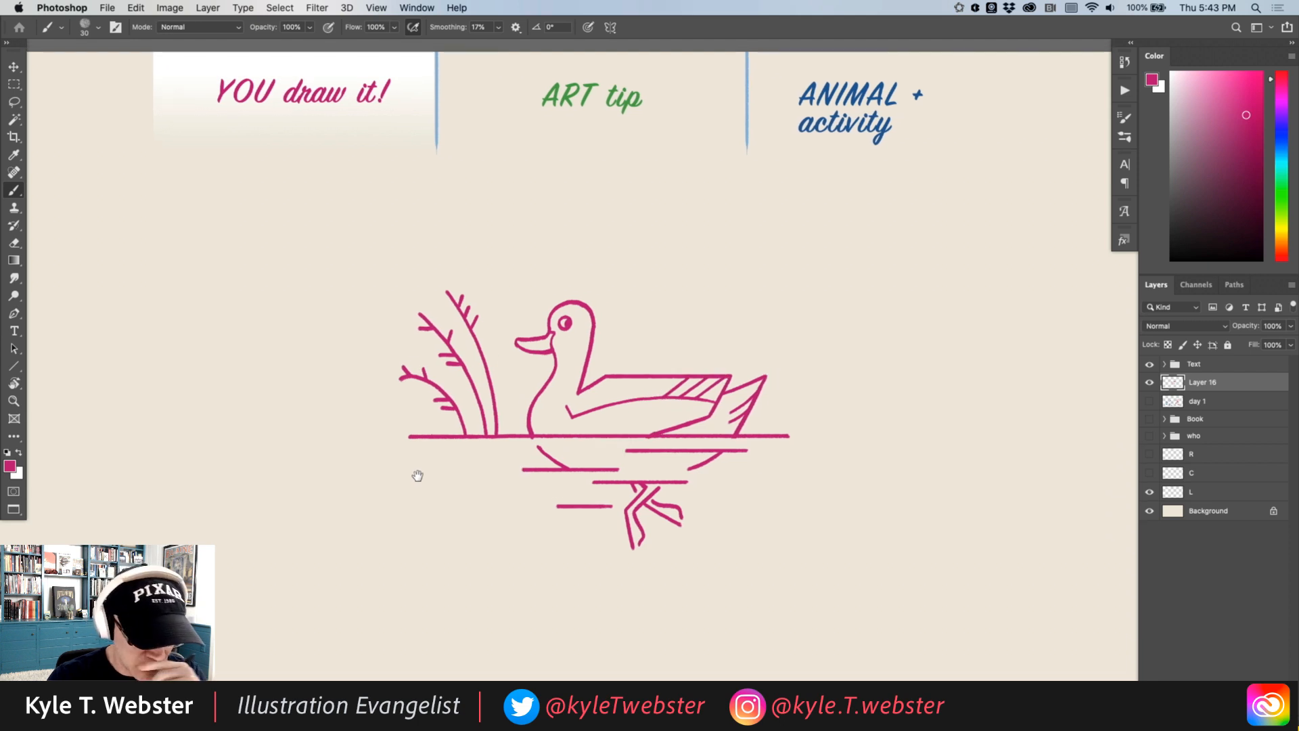
pyautogui.moveTo(427, 403); pyautogui.dragTo(383, 390)
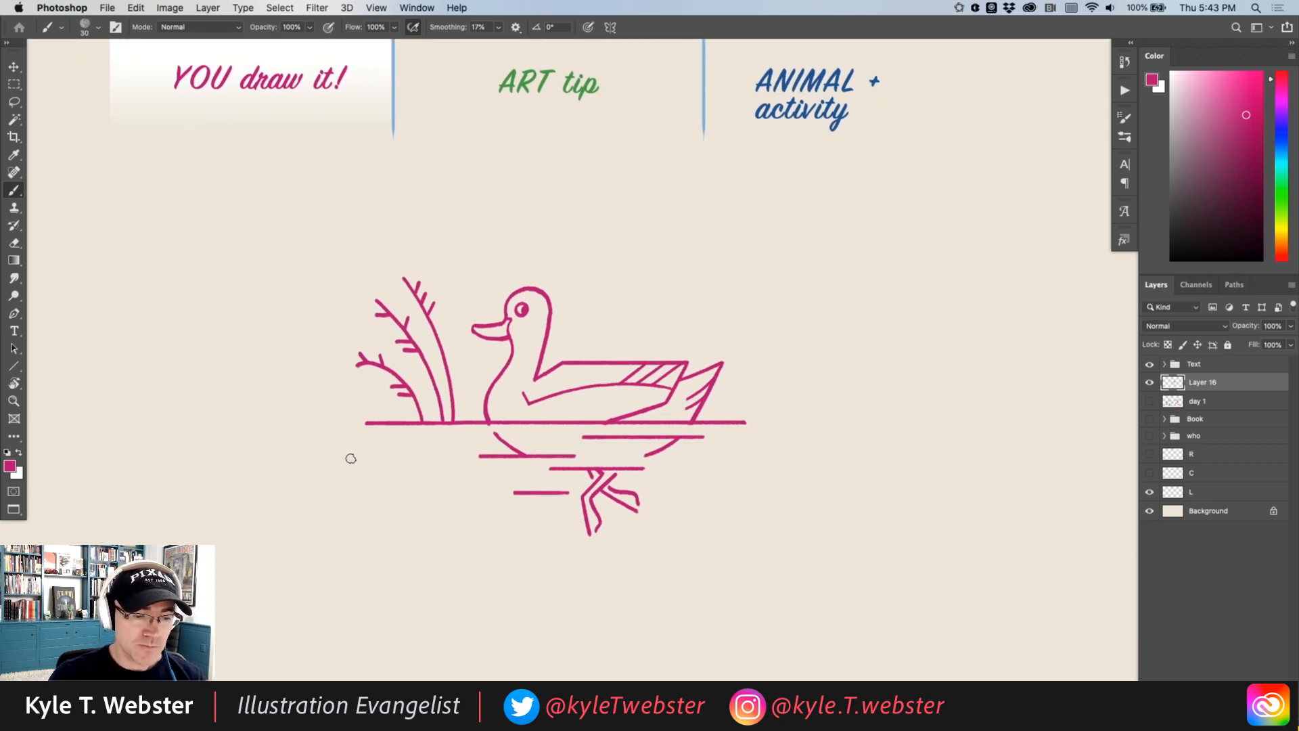
pyautogui.moveTo(500, 444)
pyautogui.mouseDown()
pyautogui.moveTo(427, 459)
pyautogui.moveTo(423, 443)
pyautogui.moveTo(504, 426)
pyautogui.moveTo(832, 460)
pyautogui.mouseUp()
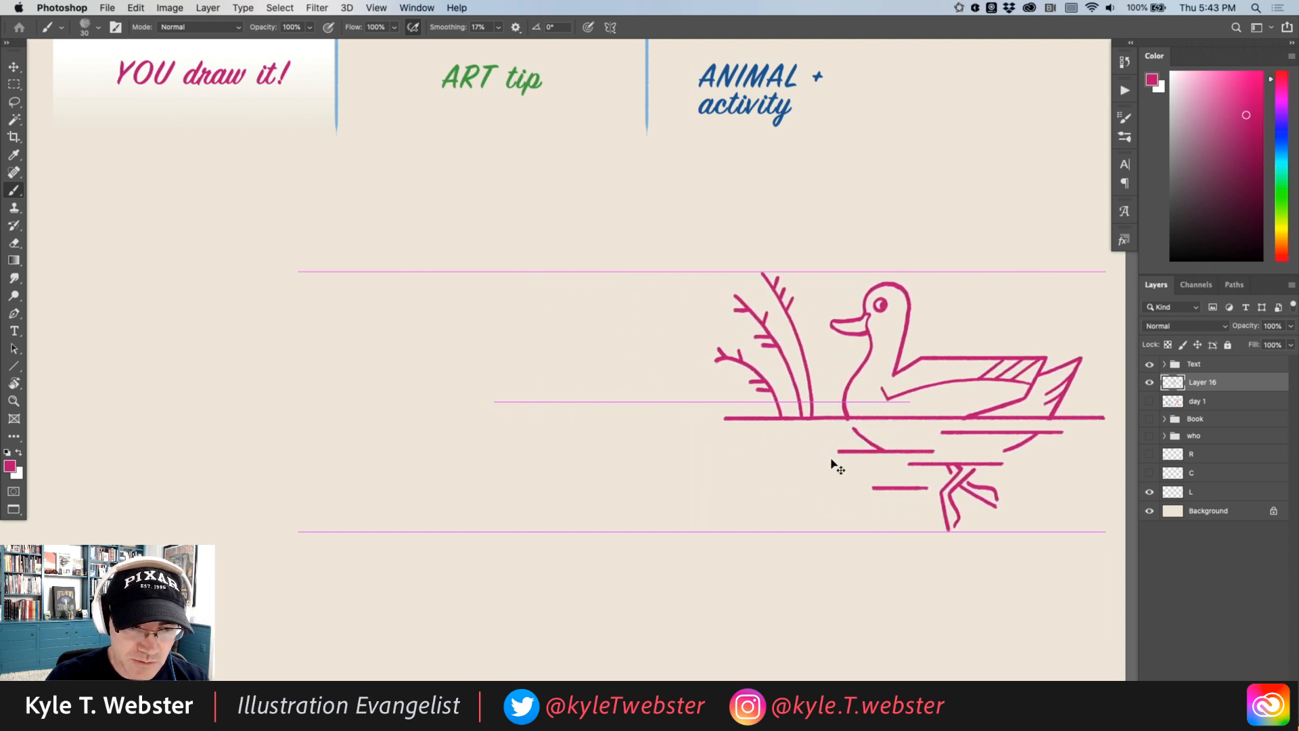
pyautogui.keyDown('alt'); pyautogui.click(537, 444); pyautogui.keyUp('alt')
pyautogui.moveTo(507, 446); pyautogui.dragTo(592, 431)
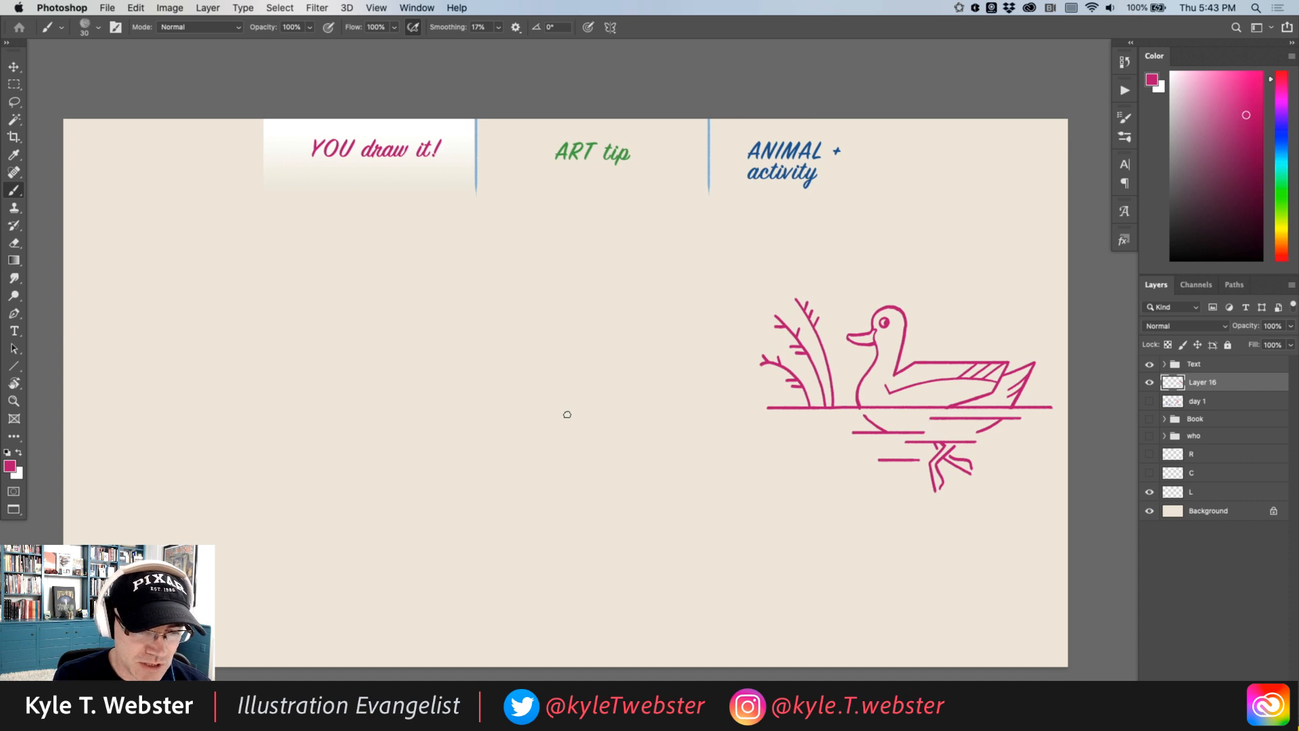
# Step: Shift the heading highlight from YOU draw it! to ART tip by showing layer C and hiding layer L
pyautogui.click(1150, 473)
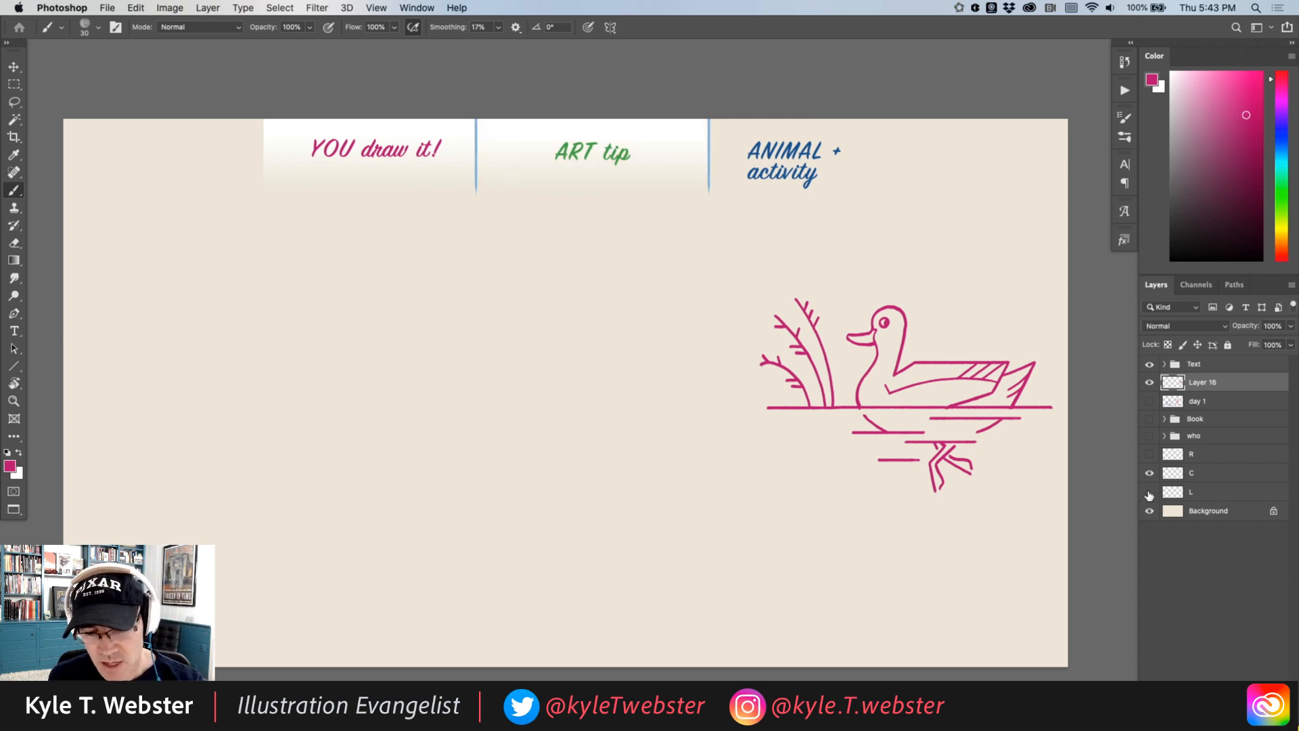
pyautogui.click(1149, 492)
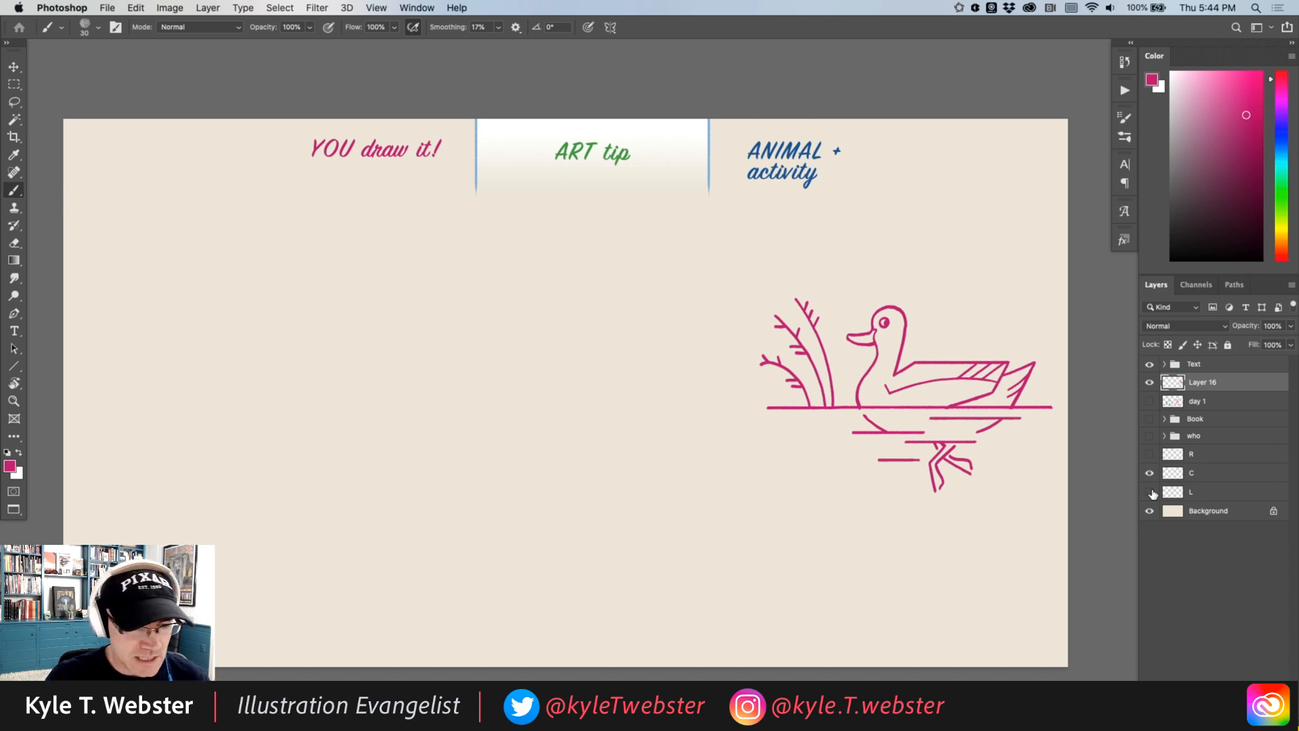
# Step: Sample the green of the ART tip heading and paint a forearm hanging down with an open, spread-fingered hand
pyautogui.moveTo(517, 359); pyautogui.dragTo(519, 347)
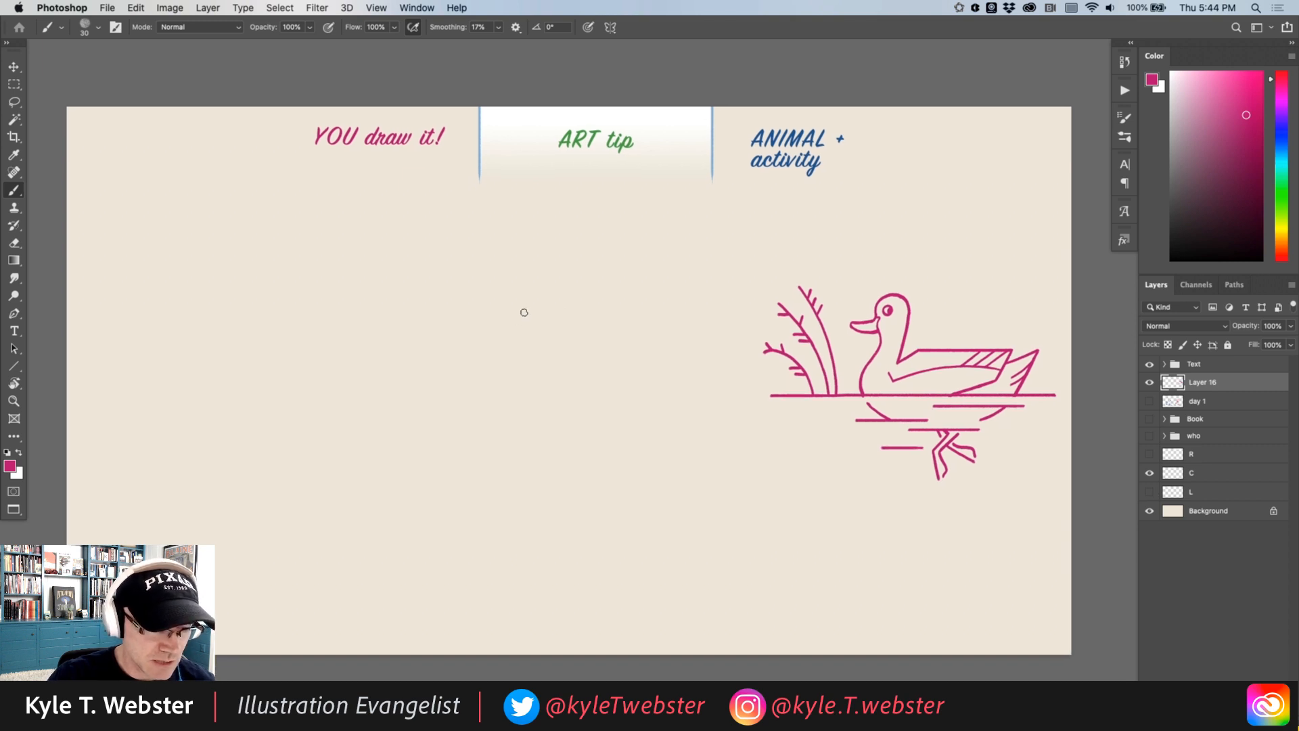
pyautogui.scroll(1, 577, 169)
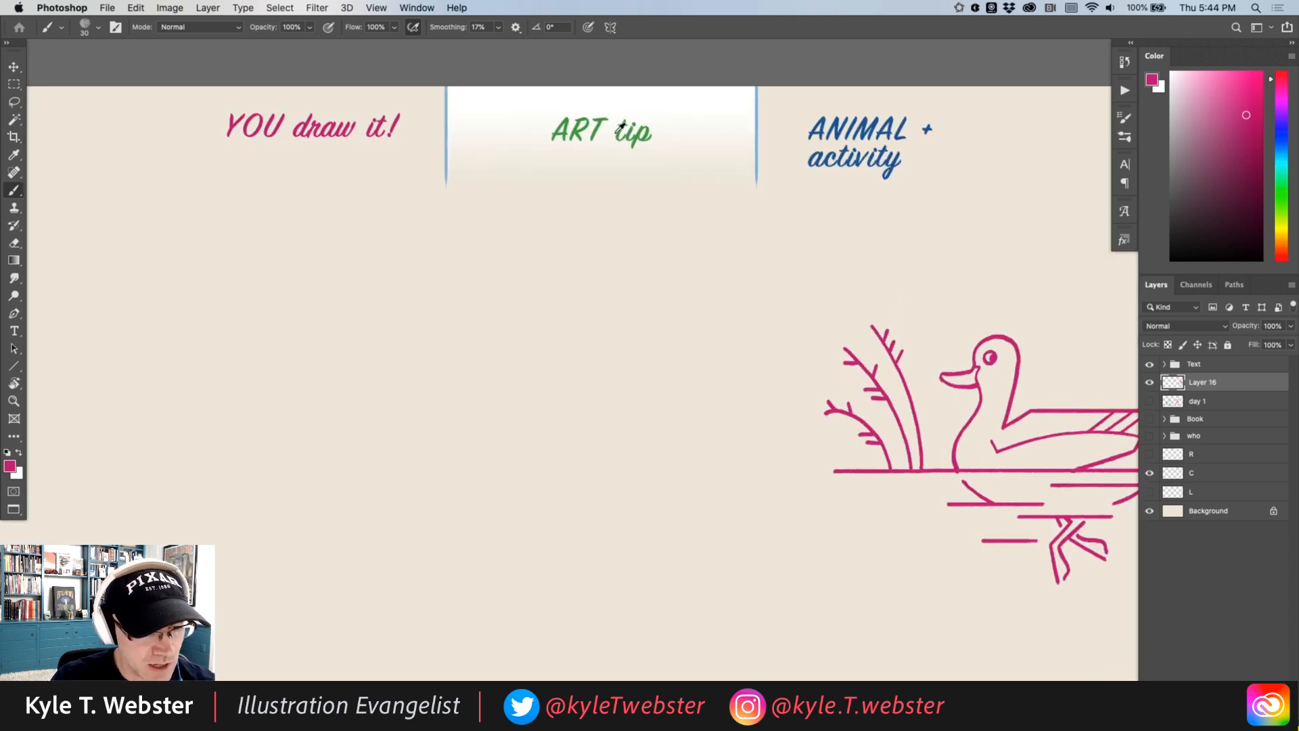
pyautogui.keyDown('alt'); pyautogui.click(595, 129); pyautogui.keyUp('alt')
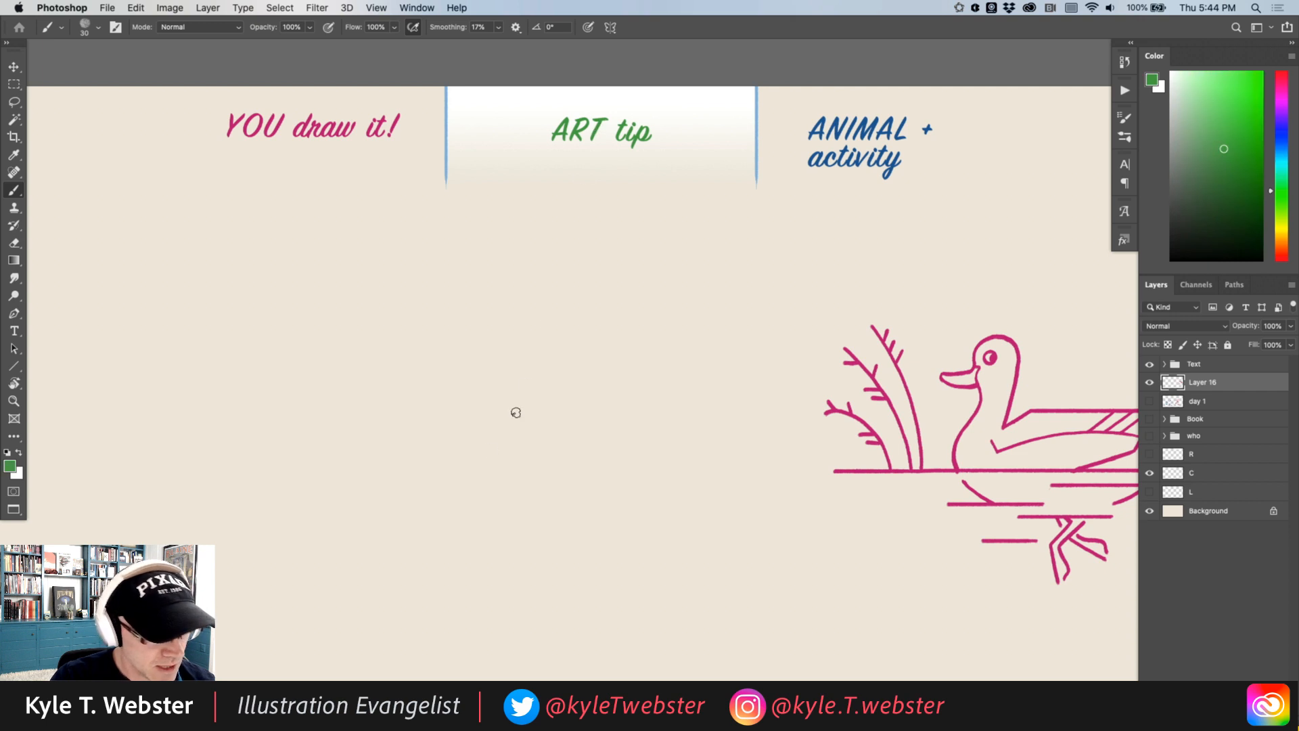
pyautogui.moveTo(483, 452); pyautogui.dragTo(501, 389)
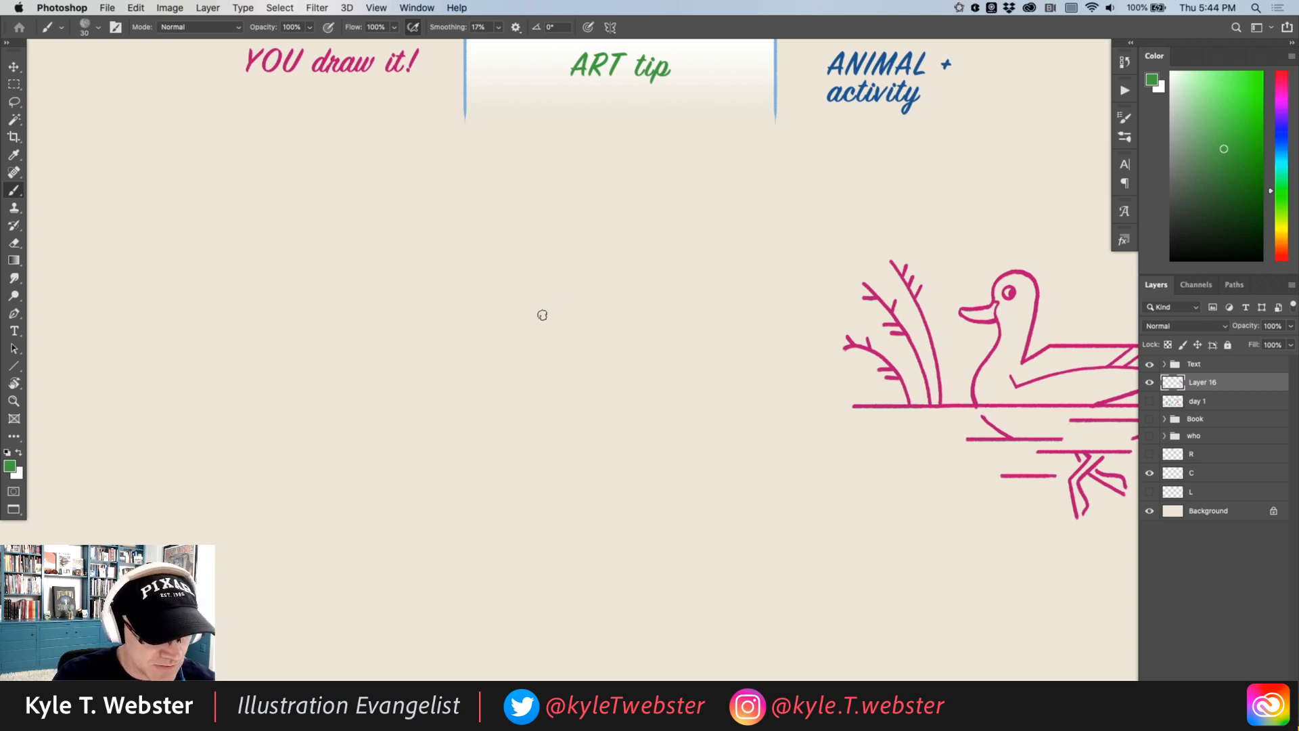
pyautogui.moveTo(558, 333)
pyautogui.mouseDown()
pyautogui.moveTo(542, 402)
pyautogui.moveTo(525, 360)
pyautogui.moveTo(527, 417)
pyautogui.moveTo(562, 469)
pyautogui.moveTo(537, 453)
pyautogui.moveTo(536, 501)
pyautogui.moveTo(530, 465)
pyautogui.moveTo(521, 502)
pyautogui.moveTo(517, 471)
pyautogui.moveTo(506, 495)
pyautogui.moveTo(511, 463)
pyautogui.moveTo(498, 486)
pyautogui.moveTo(520, 395)
pyautogui.mouseUp()
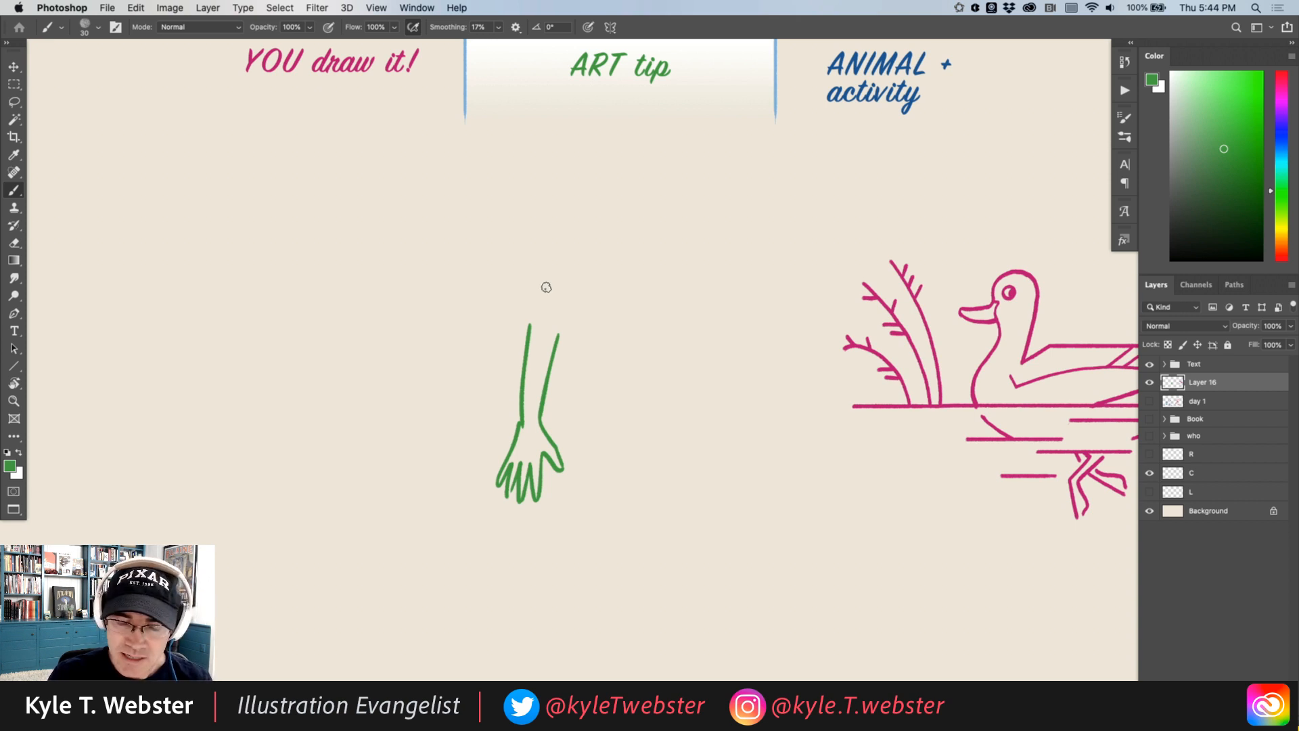
# Step: Paint a second hanging green forearm between the open hand and the duck, with the thumb and fingers curled together
pyautogui.scroll(-2, 493, 339)
pyautogui.hscroll(2, 493, 339)
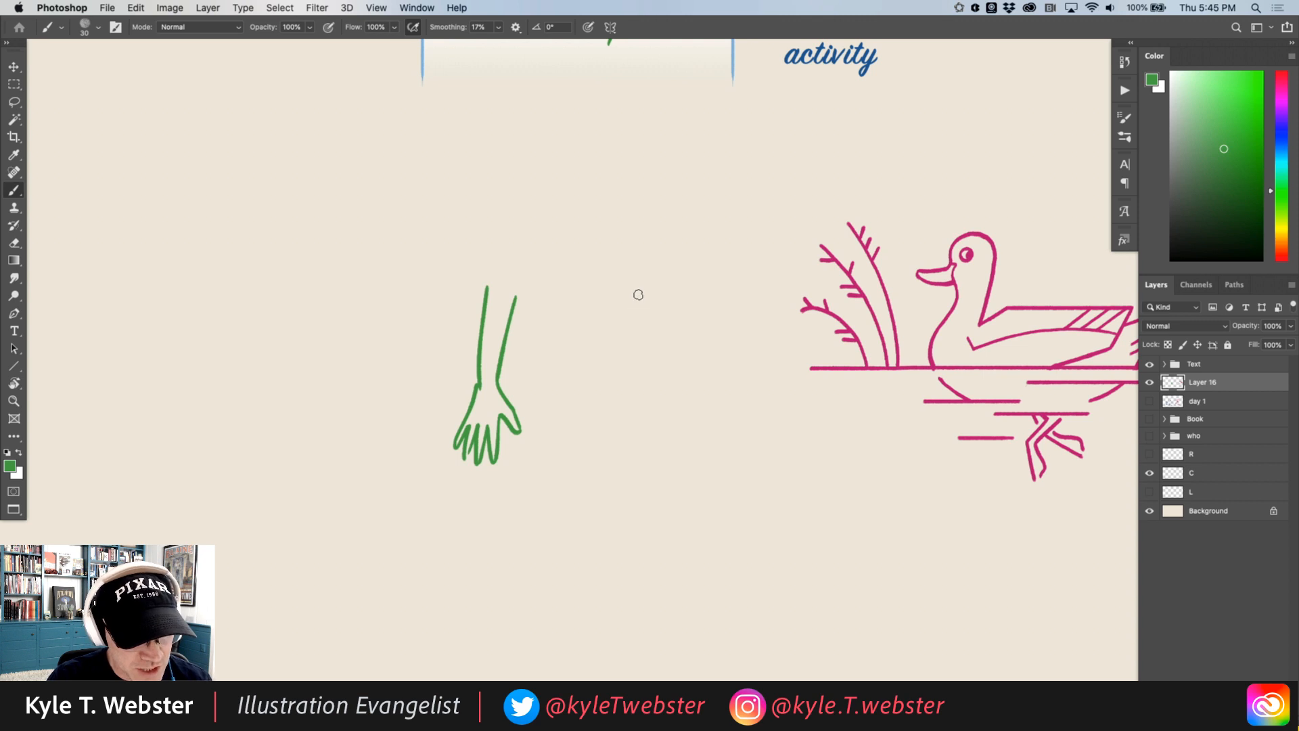
pyautogui.moveTo(637, 296)
pyautogui.mouseDown()
pyautogui.moveTo(618, 382)
pyautogui.moveTo(623, 470)
pyautogui.moveTo(612, 437)
pyautogui.mouseUp()
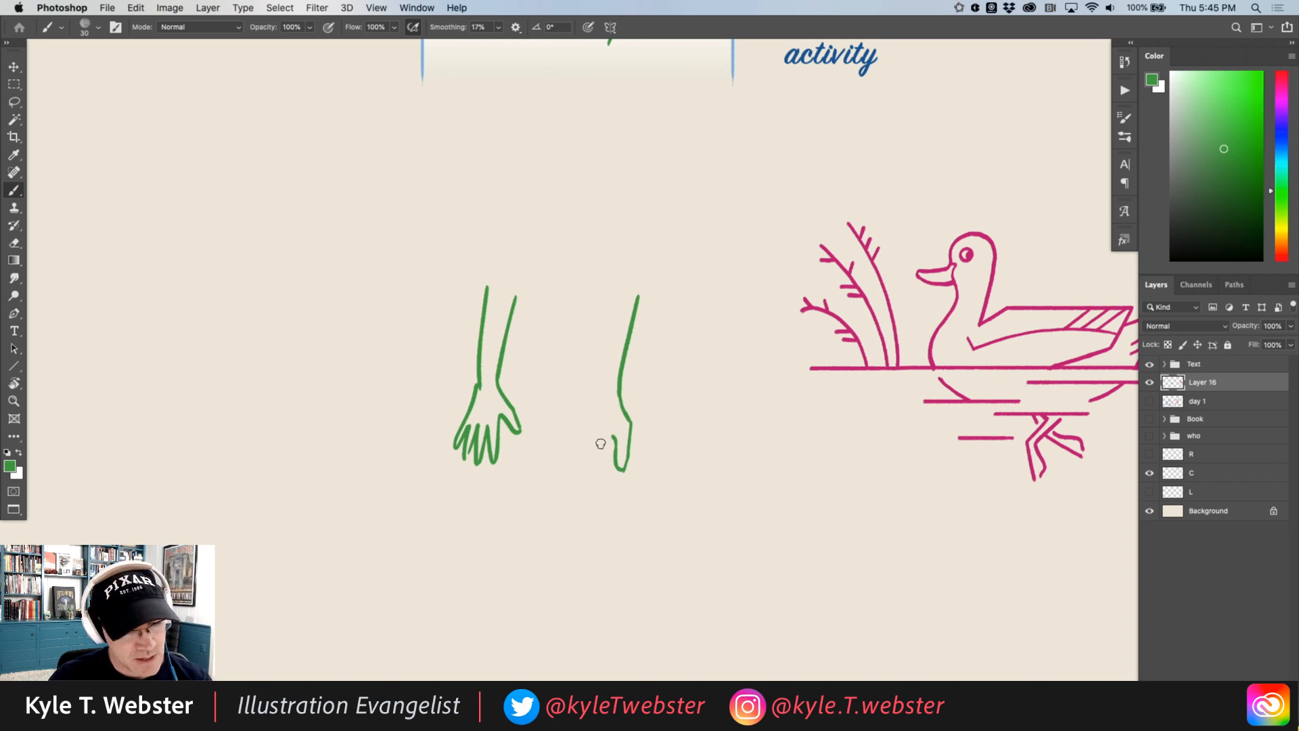
pyautogui.moveTo(613, 436)
pyautogui.mouseDown()
pyautogui.moveTo(596, 464)
pyautogui.moveTo(601, 453)
pyautogui.moveTo(601, 472)
pyautogui.moveTo(622, 482)
pyautogui.moveTo(604, 490)
pyautogui.moveTo(589, 461)
pyautogui.mouseUp()
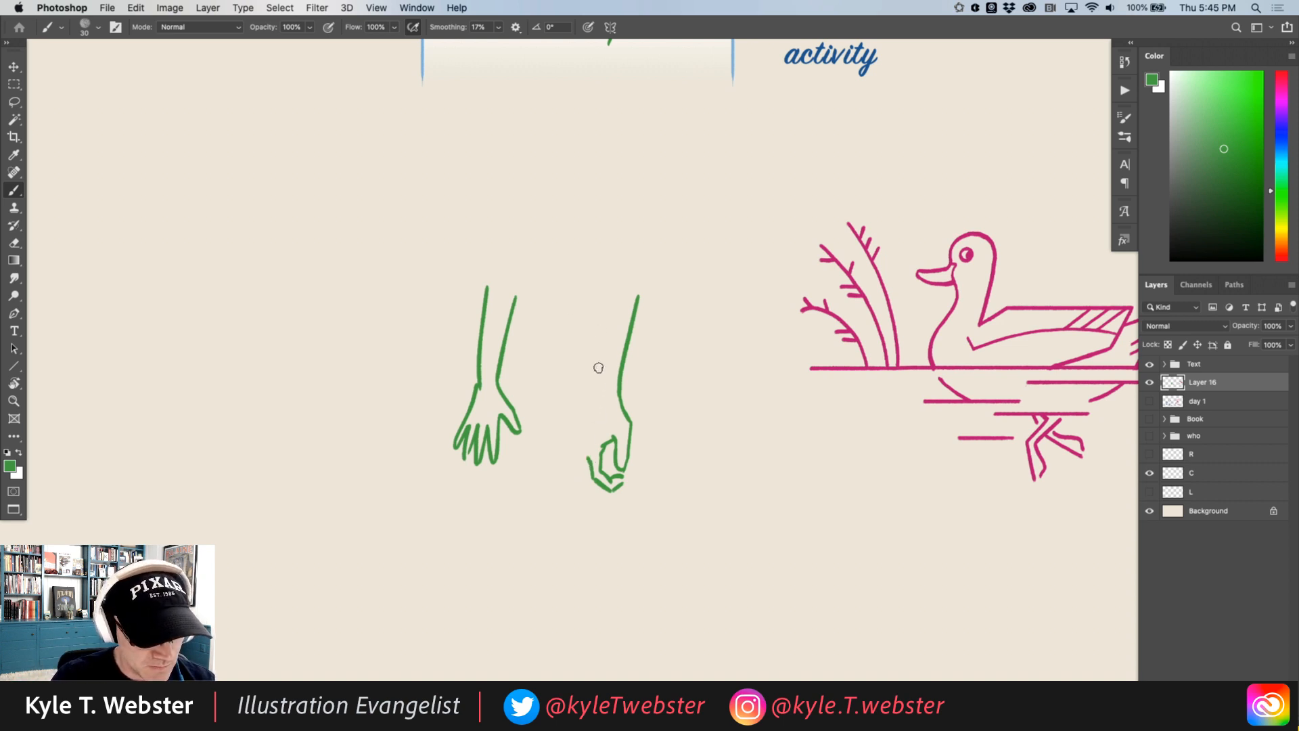
pyautogui.moveTo(604, 280); pyautogui.dragTo(584, 441)
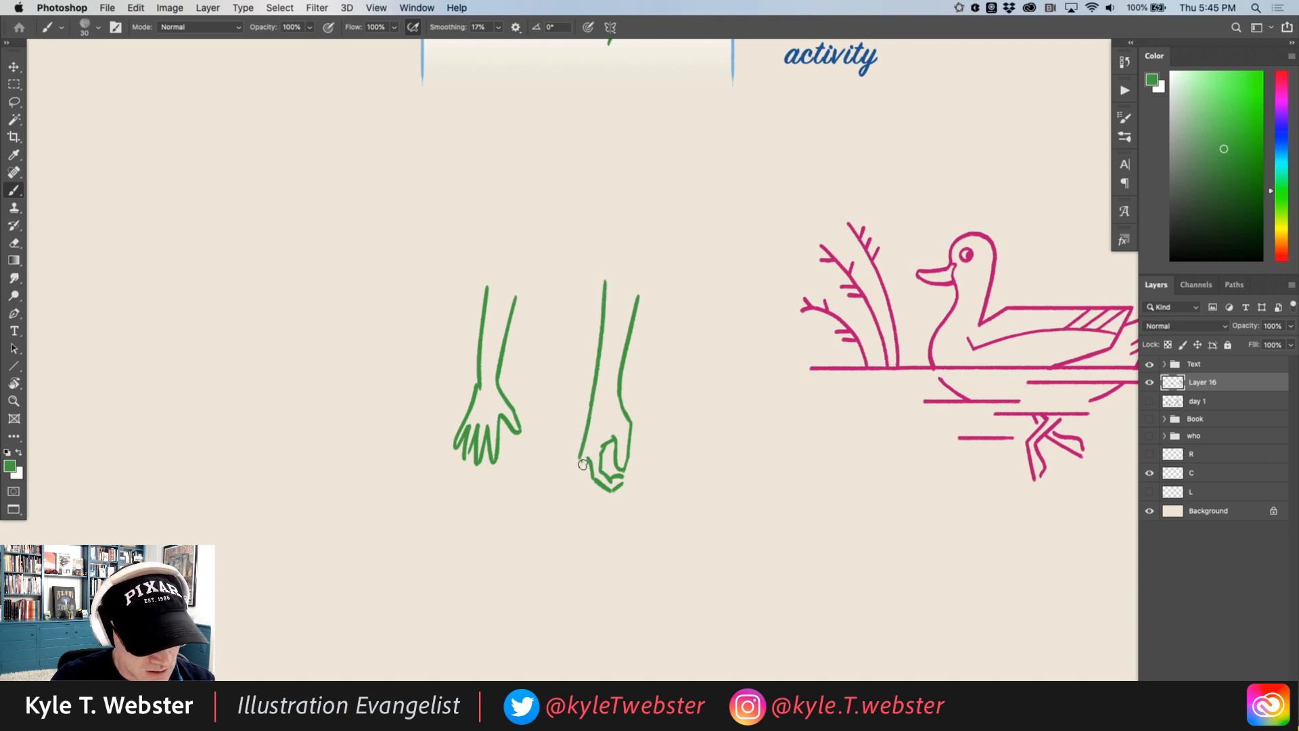
pyautogui.moveTo(583, 465); pyautogui.dragTo(593, 489)
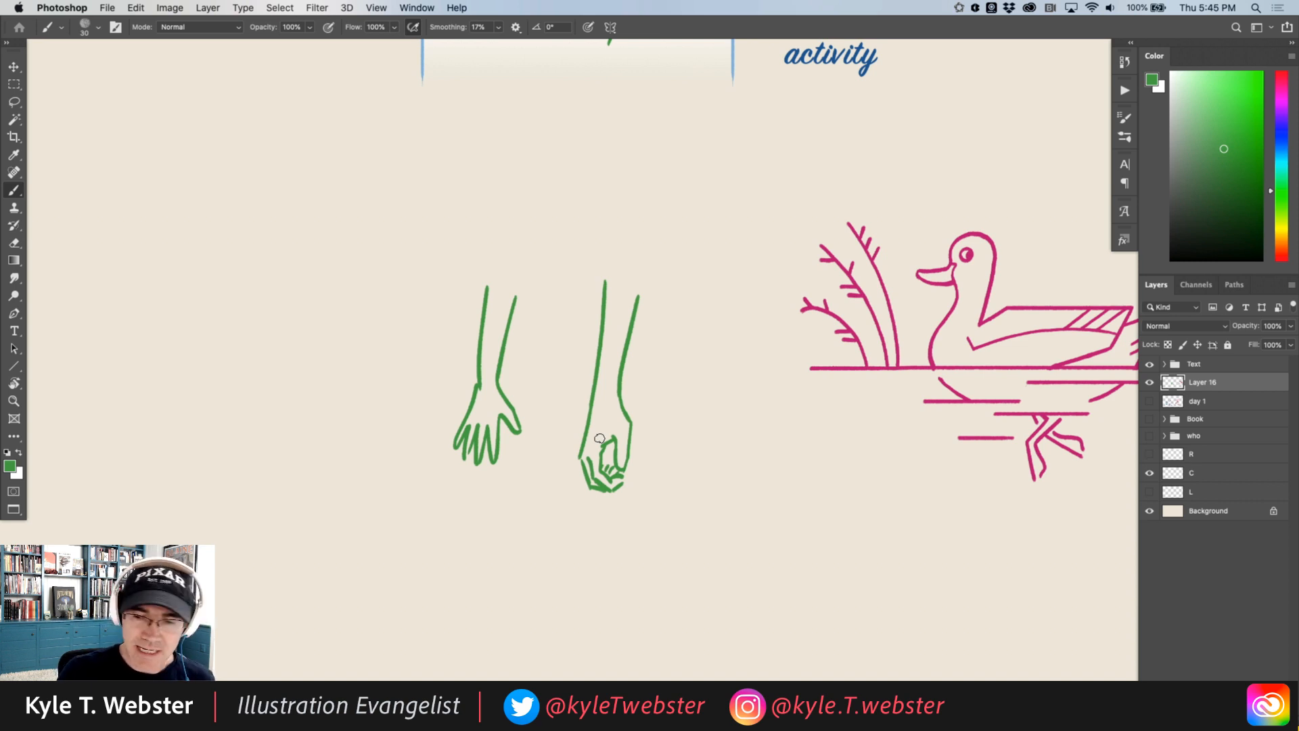
# Step: Paint a third hanging green forearm with a closed hand to the left of the open hand
pyautogui.moveTo(546, 344); pyautogui.dragTo(566, 318)
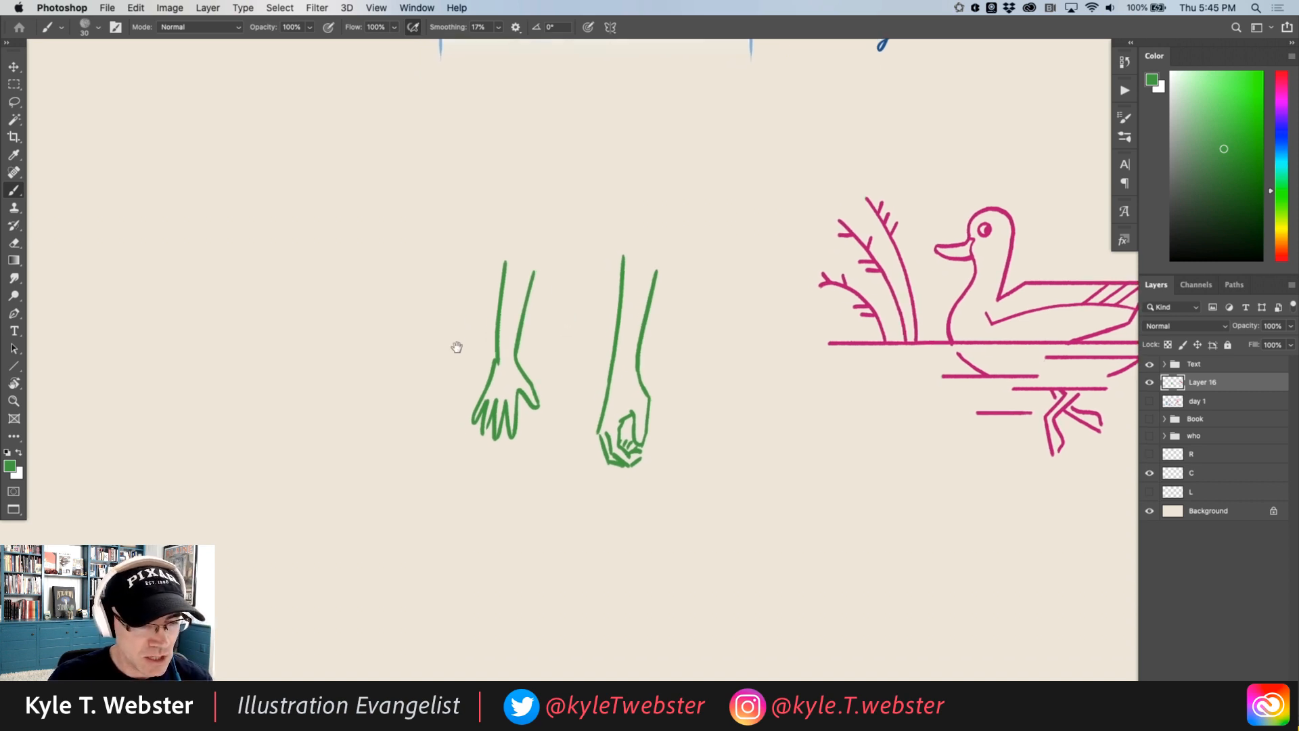
pyautogui.moveTo(456, 347); pyautogui.dragTo(535, 368)
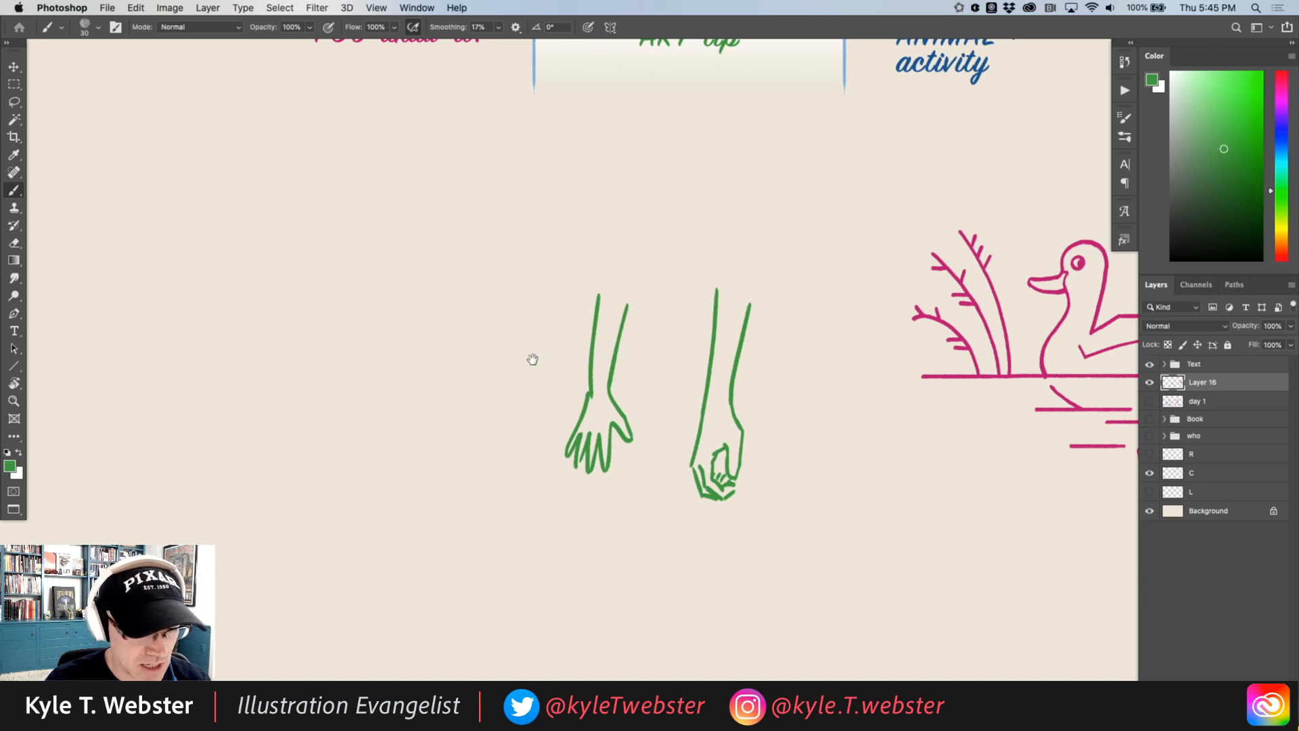
pyautogui.moveTo(531, 359)
pyautogui.mouseDown()
pyautogui.moveTo(505, 342)
pyautogui.moveTo(476, 363)
pyautogui.moveTo(545, 348)
pyautogui.mouseUp()
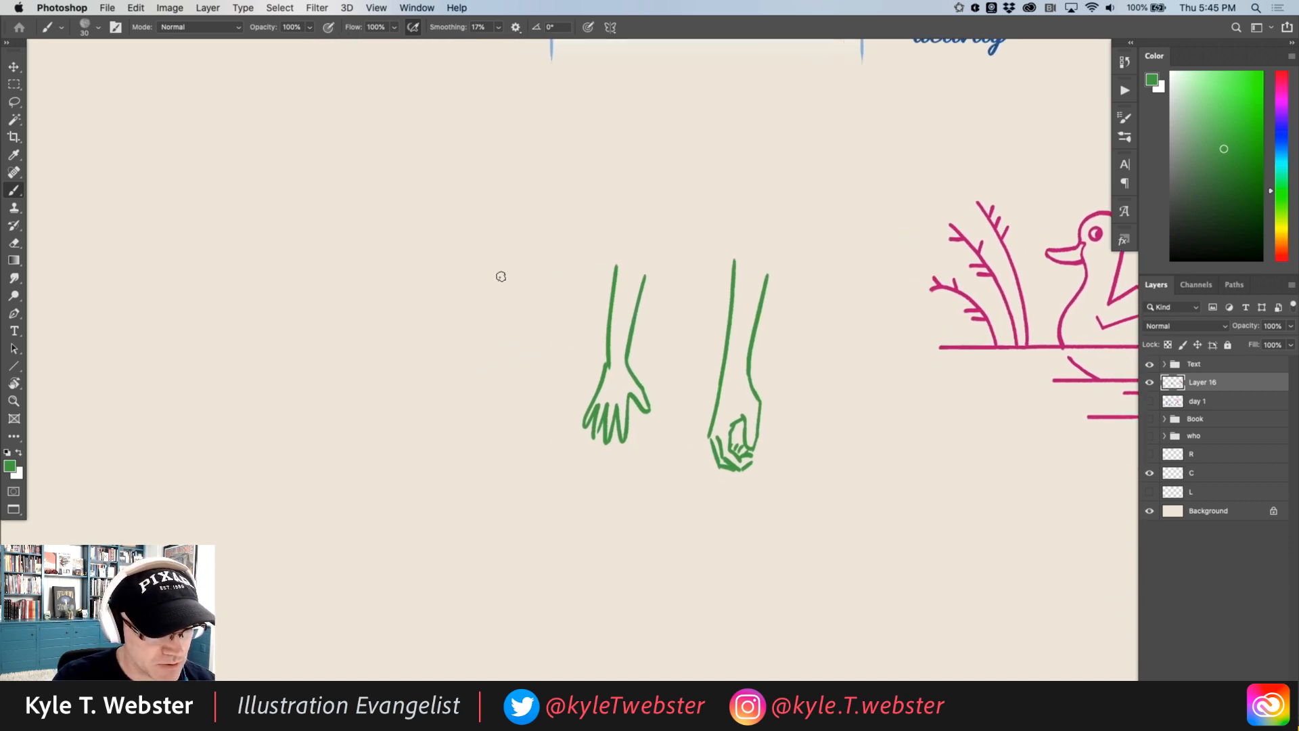
pyautogui.moveTo(501, 271)
pyautogui.mouseDown()
pyautogui.moveTo(492, 441)
pyautogui.moveTo(484, 414)
pyautogui.mouseUp()
pyautogui.moveTo(465, 258)
pyautogui.mouseDown()
pyautogui.moveTo(481, 454)
pyautogui.moveTo(463, 432)
pyautogui.moveTo(466, 452)
pyautogui.moveTo(465, 386)
pyautogui.mouseUp()
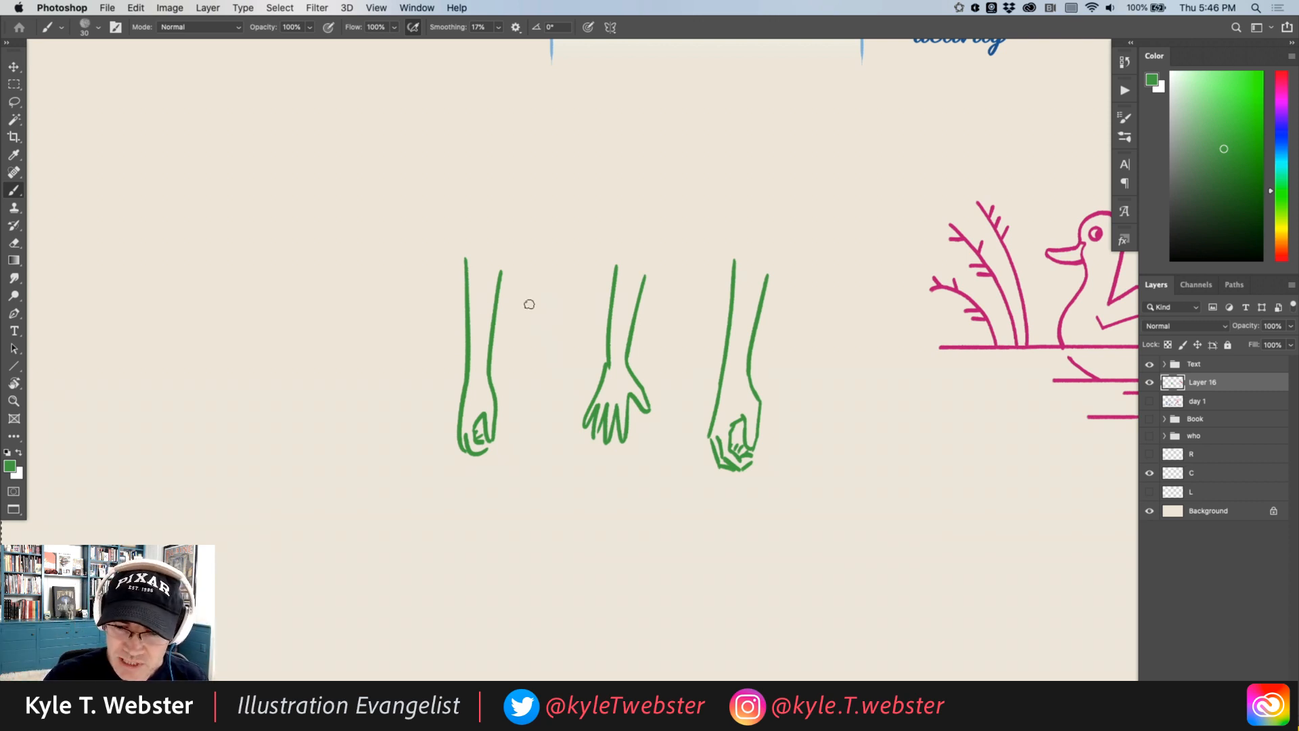
# Step: Lasso all three green arms, move them down and right to below the duck, and deselect
pyautogui.press('l')
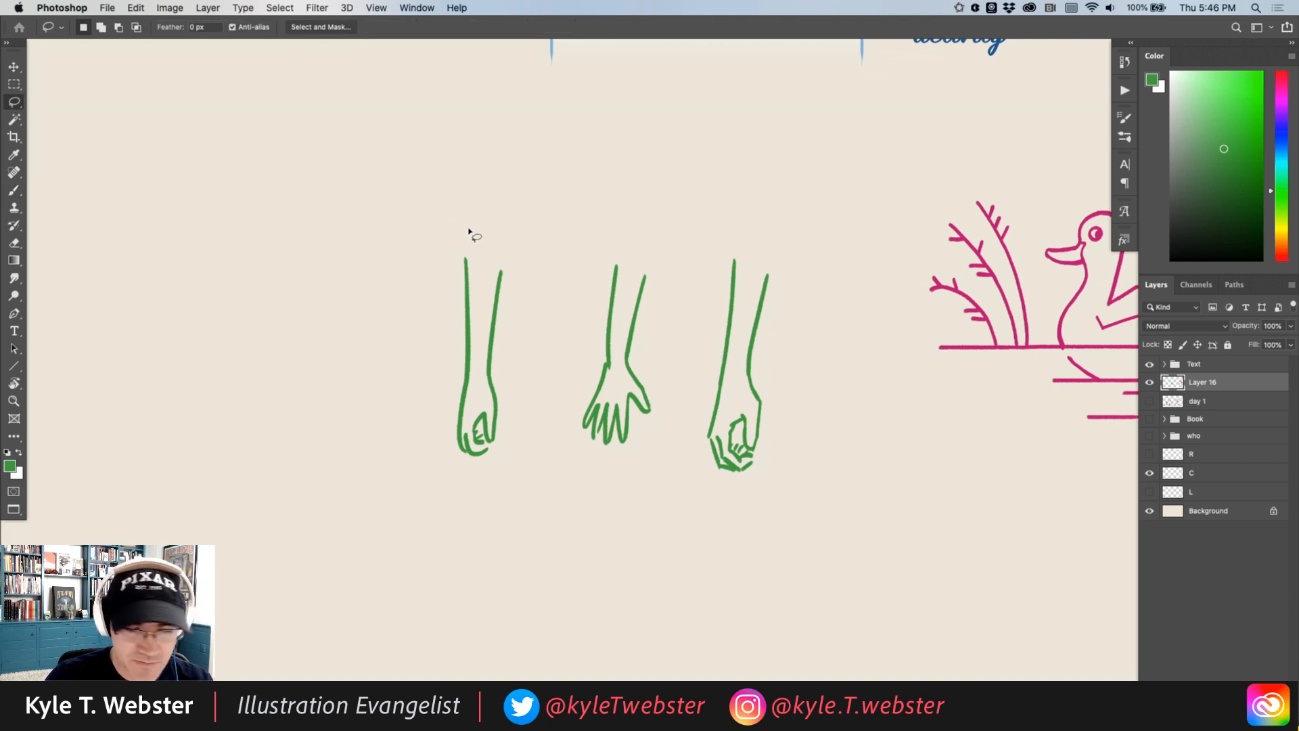
pyautogui.moveTo(467, 220)
pyautogui.mouseDown()
pyautogui.moveTo(403, 446)
pyautogui.moveTo(732, 505)
pyautogui.moveTo(676, 203)
pyautogui.mouseUp()
pyautogui.press('v')
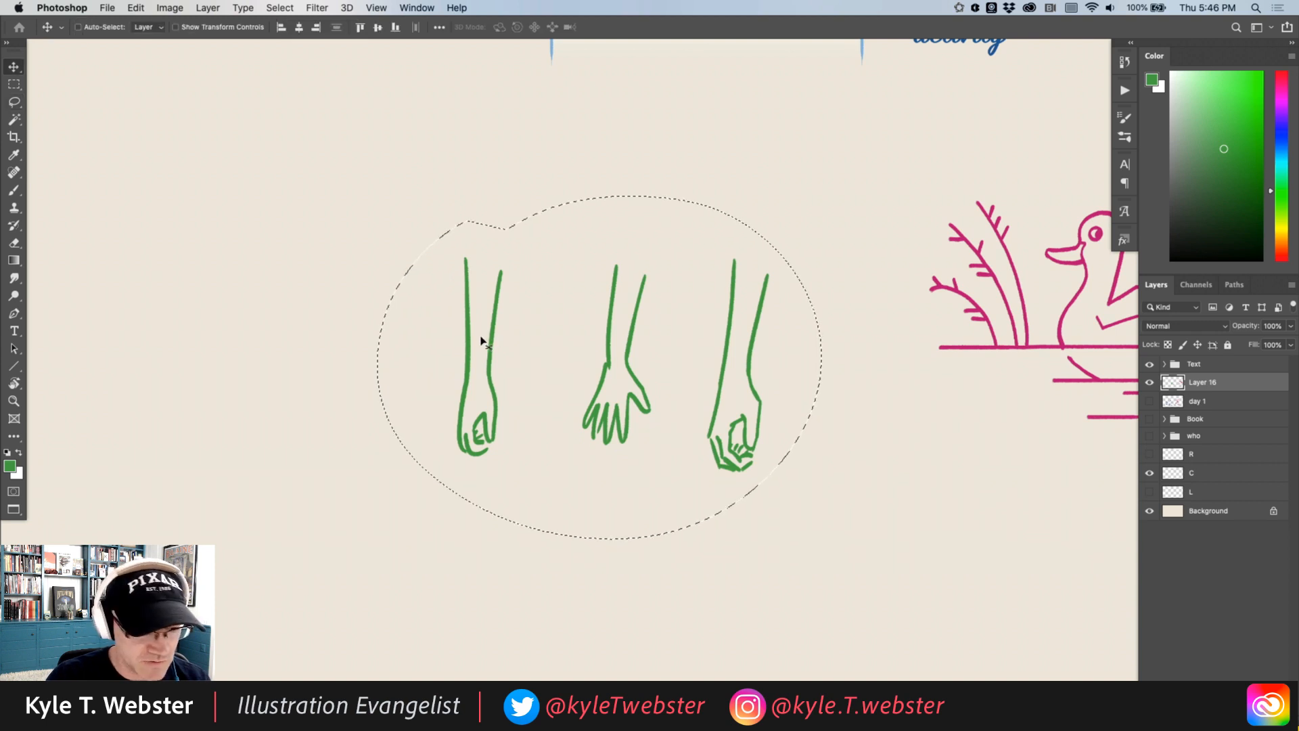
pyautogui.moveTo(485, 341)
pyautogui.mouseDown()
pyautogui.moveTo(685, 489)
pyautogui.moveTo(779, 500)
pyautogui.mouseUp()
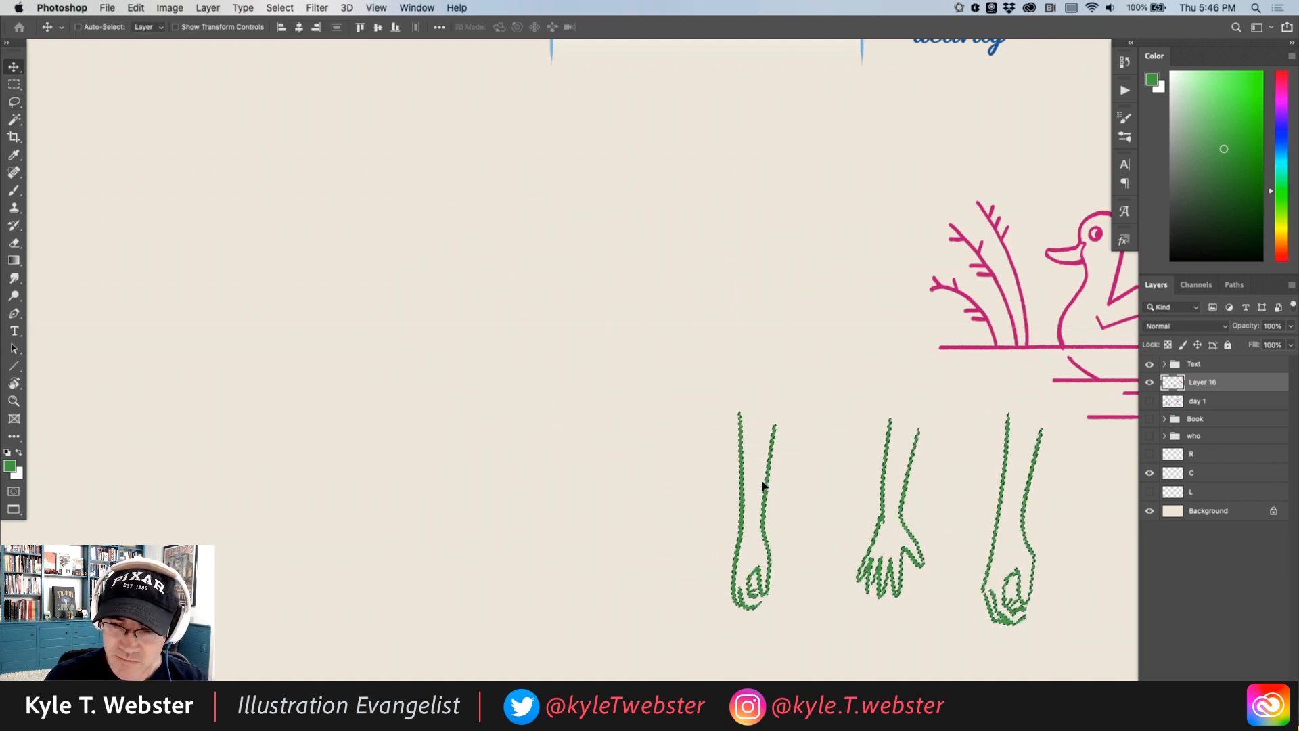
pyautogui.hotkey('ctrl', 'd')
# Step: Shift the heading highlight from ART tip to ANIMAL + activity by showing layer R and hiding layer C
pyautogui.moveTo(545, 324); pyautogui.dragTo(482, 410)
pyautogui.moveTo(597, 331); pyautogui.dragTo(516, 315)
pyautogui.click(1149, 454)
pyautogui.click(1149, 472)
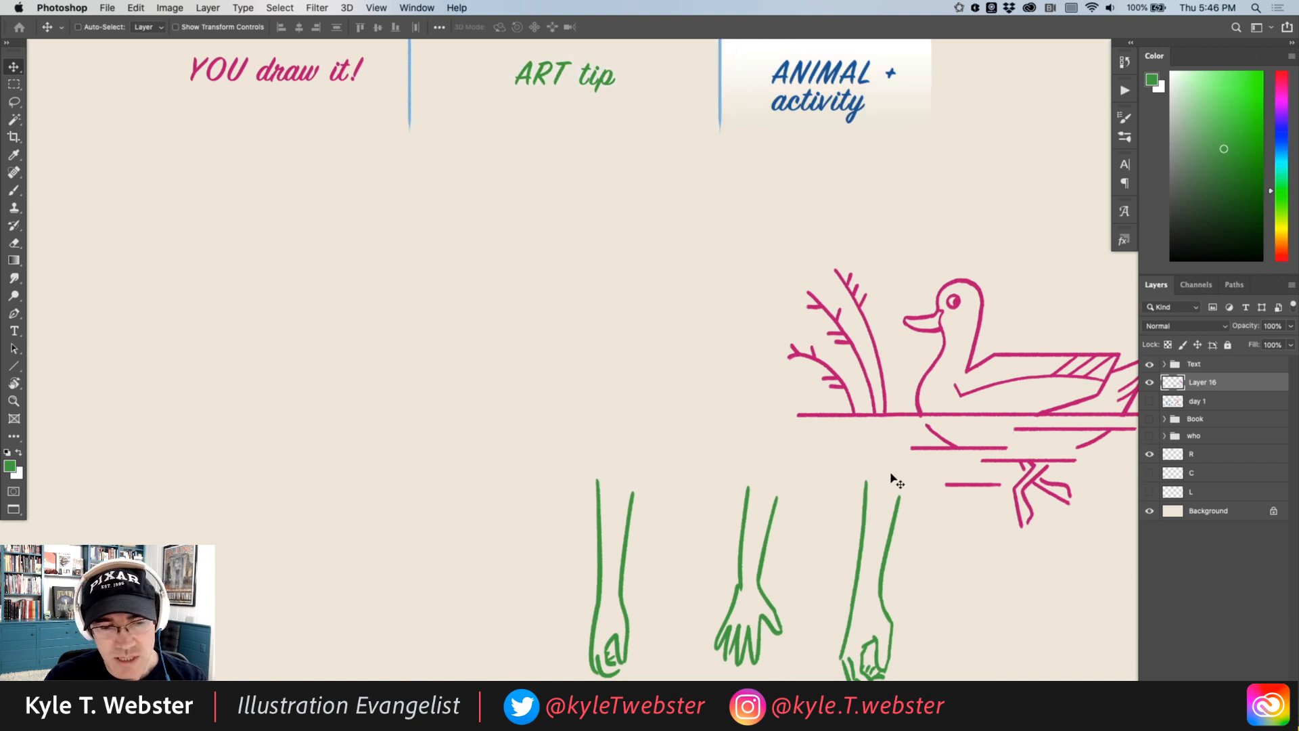
pyautogui.moveTo(581, 360); pyautogui.dragTo(530, 366)
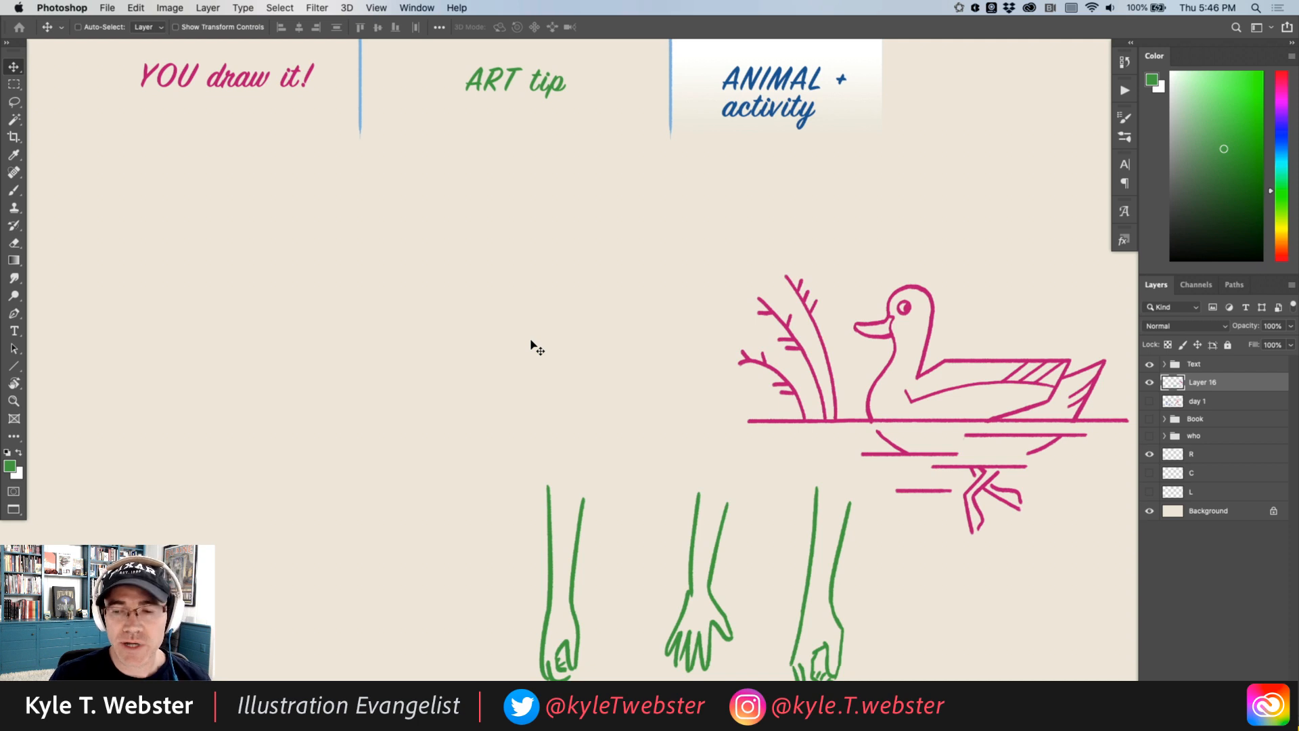
pyautogui.moveTo(419, 393); pyautogui.dragTo(472, 391)
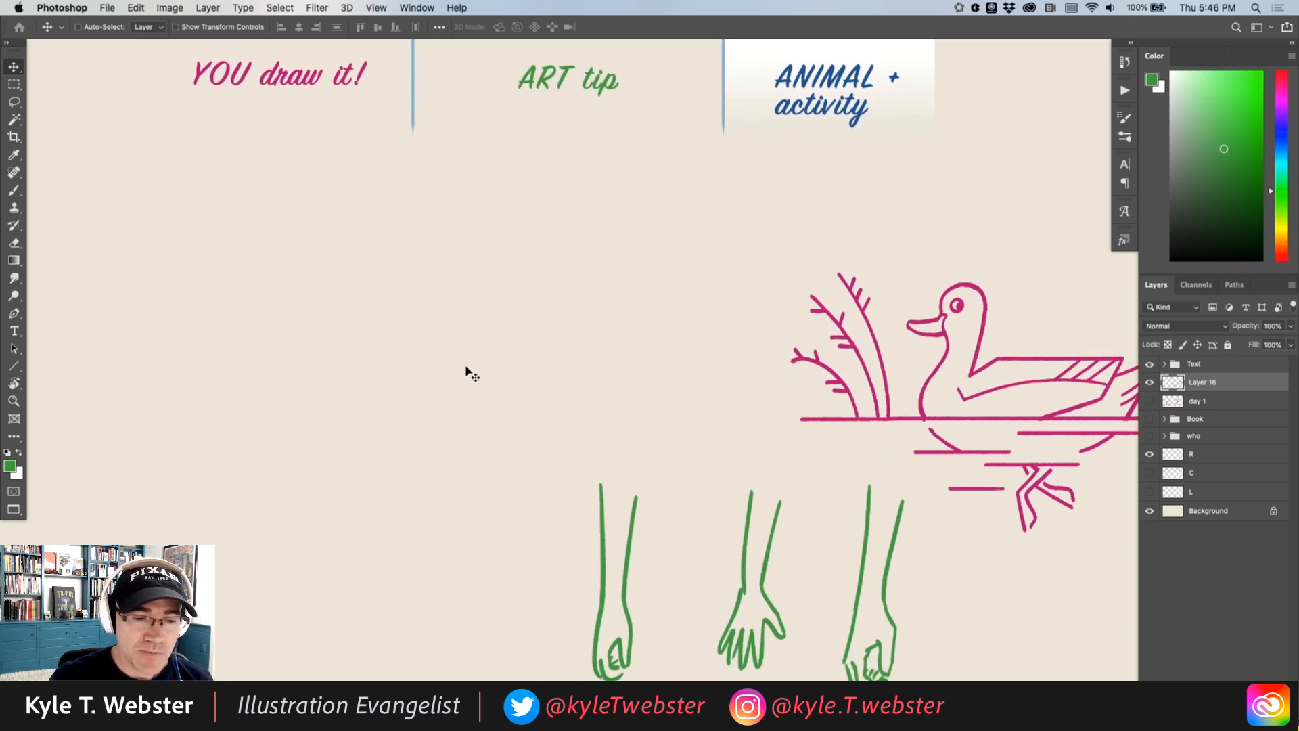
# Step: Hide Layer 16 and show the day 1 layer to present the unicorn example drawing
pyautogui.click(1149, 382)
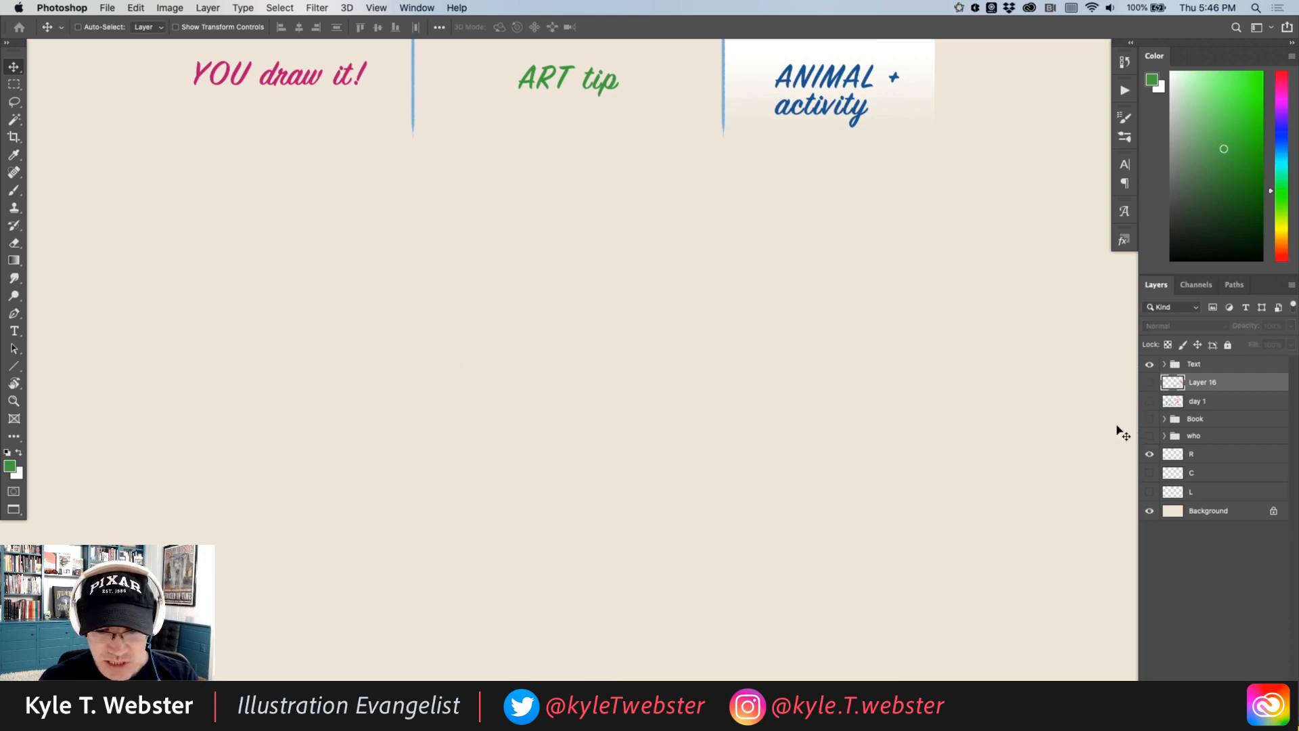
pyautogui.click(1149, 403)
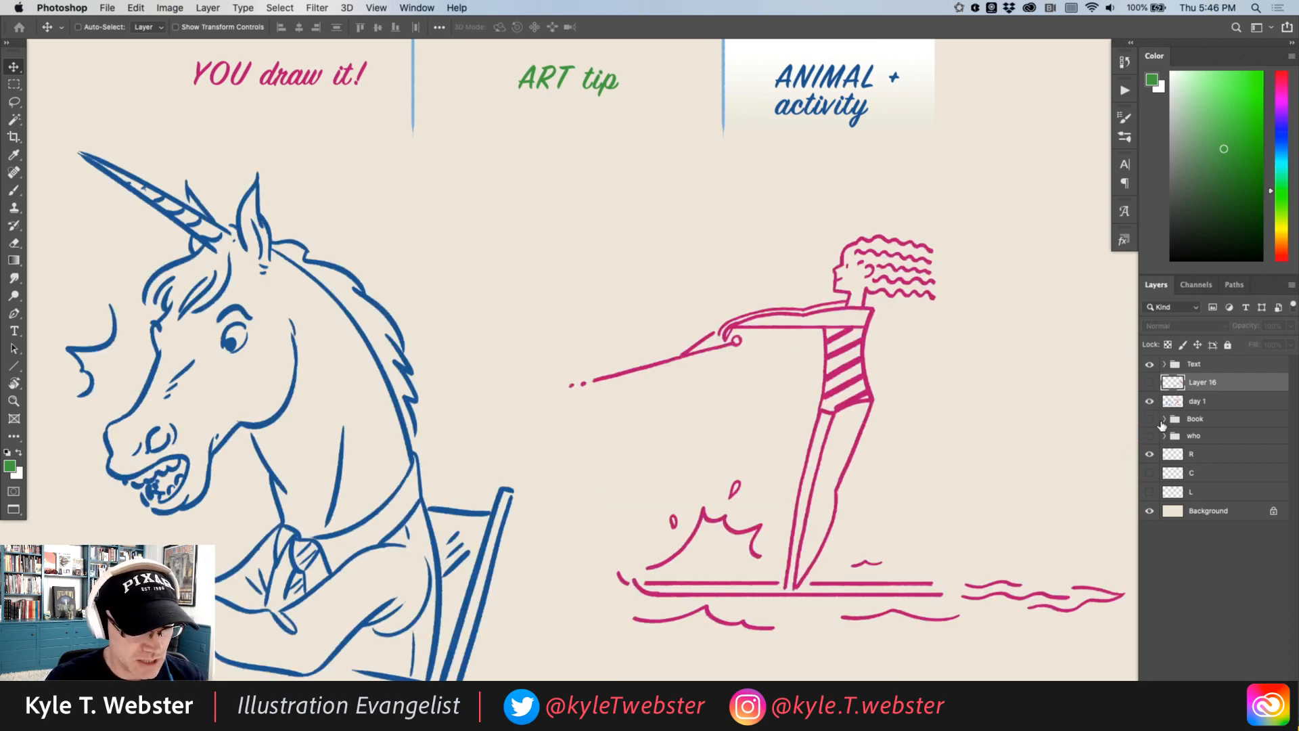
pyautogui.moveTo(391, 572); pyautogui.dragTo(413, 533)
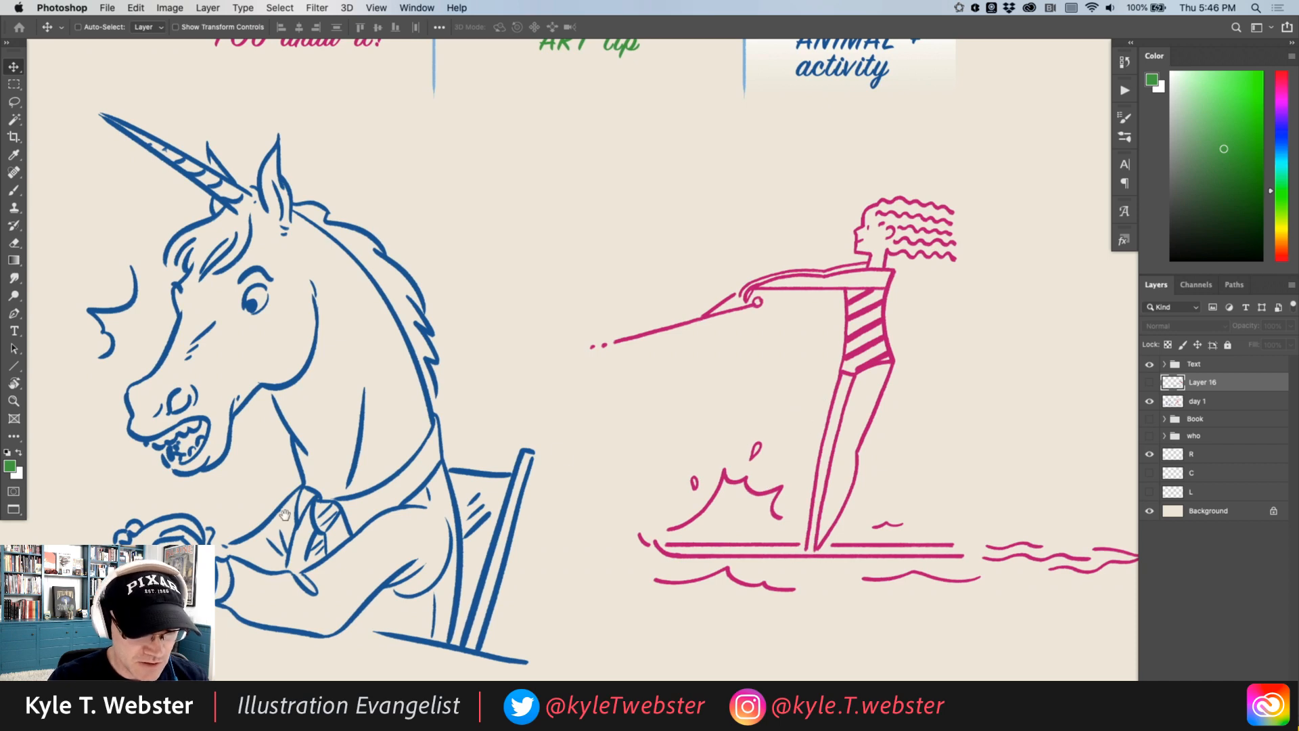
pyautogui.hscroll(-8, 284, 514)
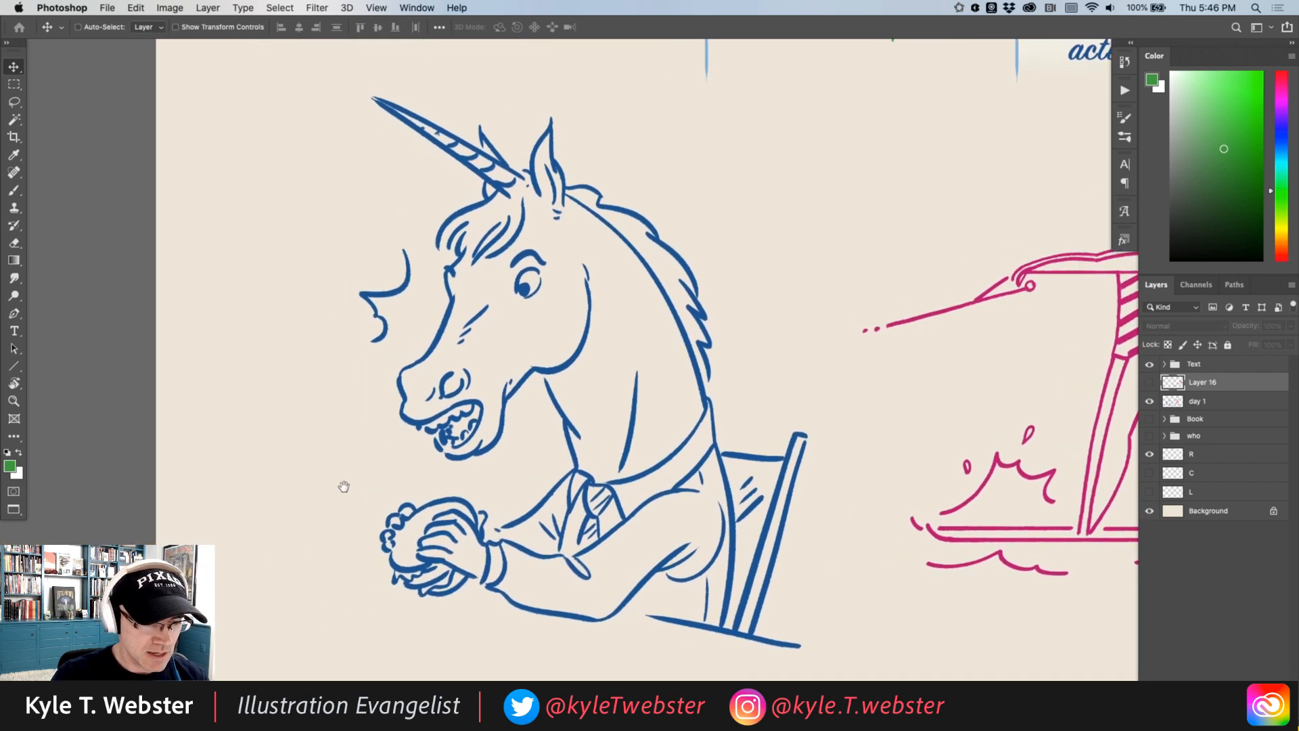
pyautogui.hscroll(3, 344, 486)
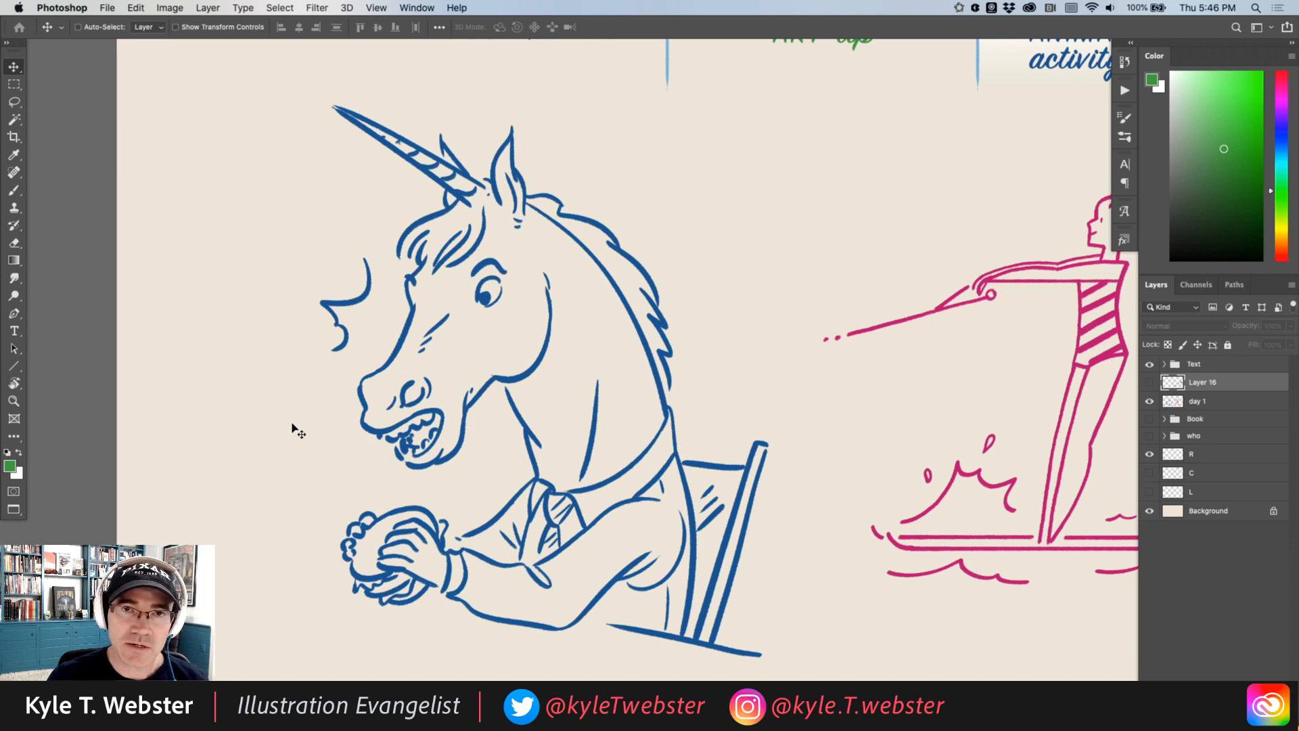
pyautogui.hscroll(3, 542, 430)
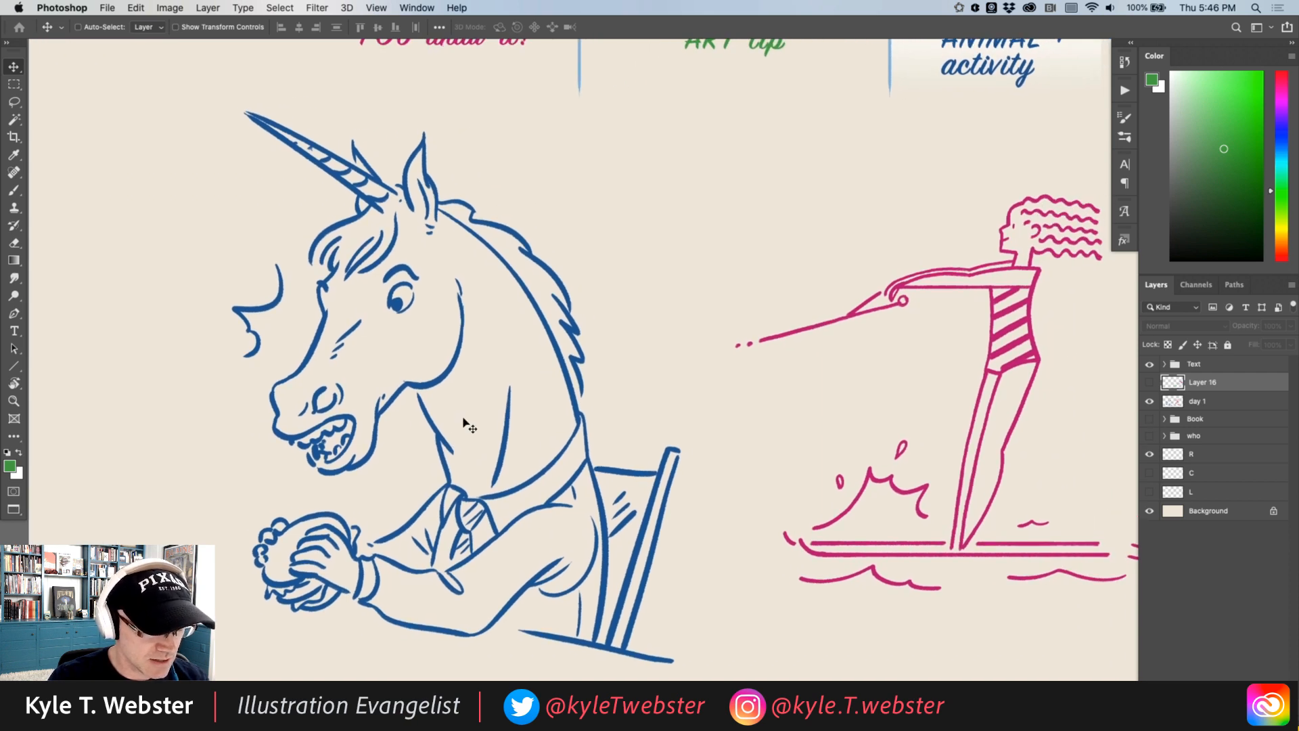
# Step: Hide the day 1 layer with the unicorn example and show Layer 16 with the duck and arms again
pyautogui.hscroll(2, 569, 415)
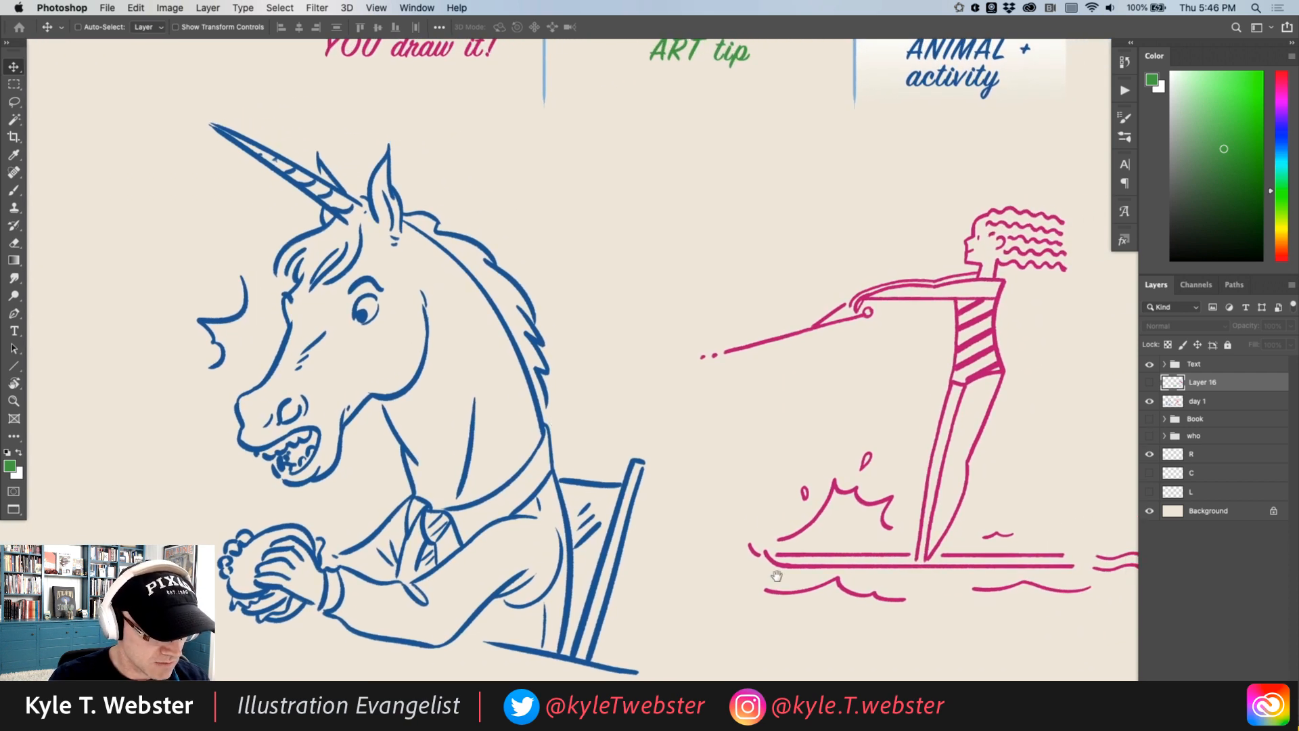
pyautogui.hscroll(2, 634, 461)
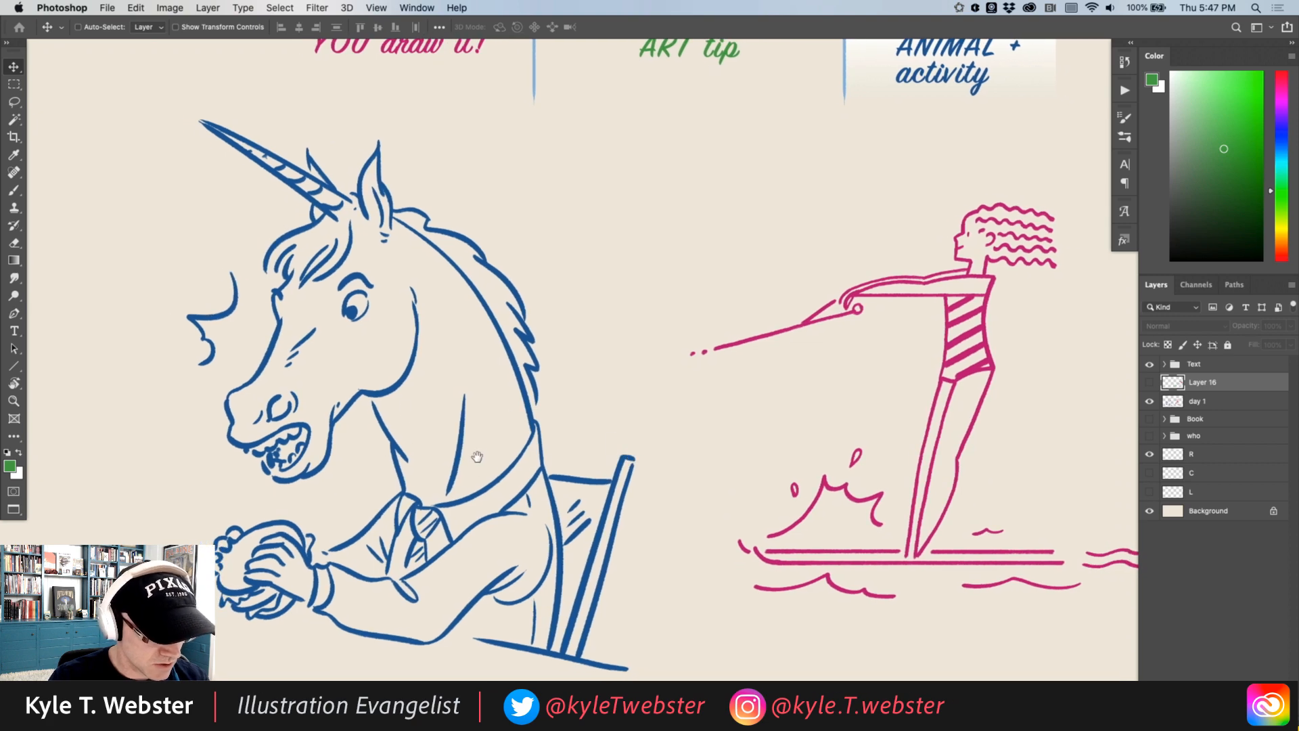
pyautogui.hscroll(-3, 487, 452)
pyautogui.hscroll(3, 667, 429)
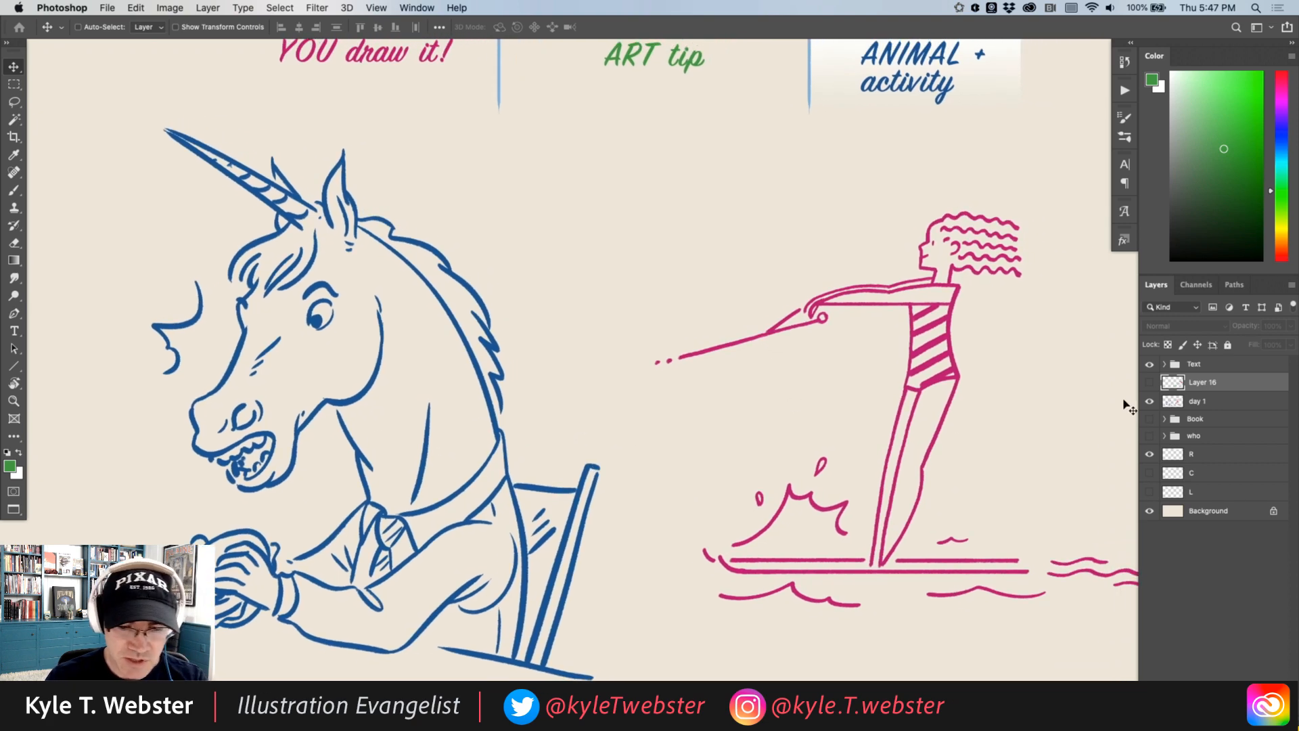
pyautogui.click(1149, 401)
pyautogui.click(1149, 382)
pyautogui.scroll(-3, 514, 438)
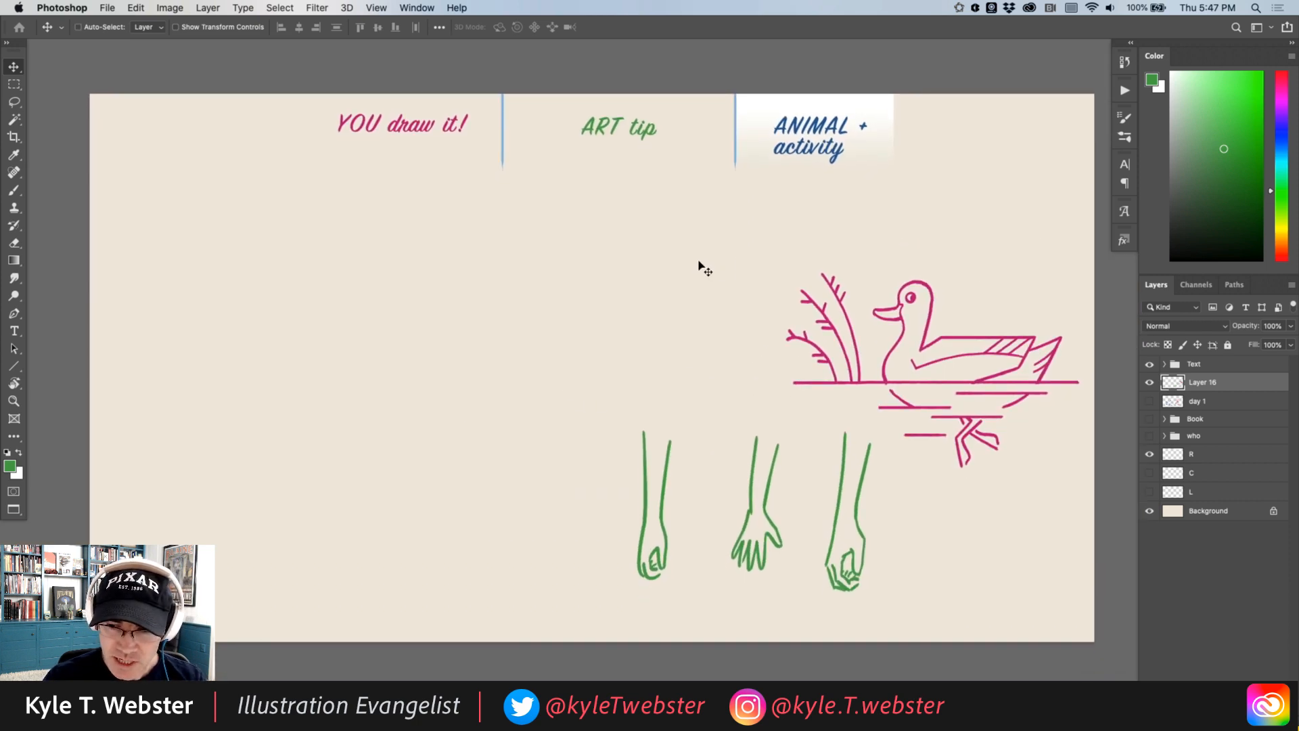
# Step: Move the duck drawing up, then lasso the three green arms and shift them right beneath it
pyautogui.moveTo(815, 315); pyautogui.dragTo(814, 251)
pyautogui.press('l')
pyautogui.moveTo(648, 332)
pyautogui.mouseDown()
pyautogui.moveTo(591, 377)
pyautogui.moveTo(877, 545)
pyautogui.moveTo(725, 313)
pyautogui.mouseUp()
pyautogui.press('v')
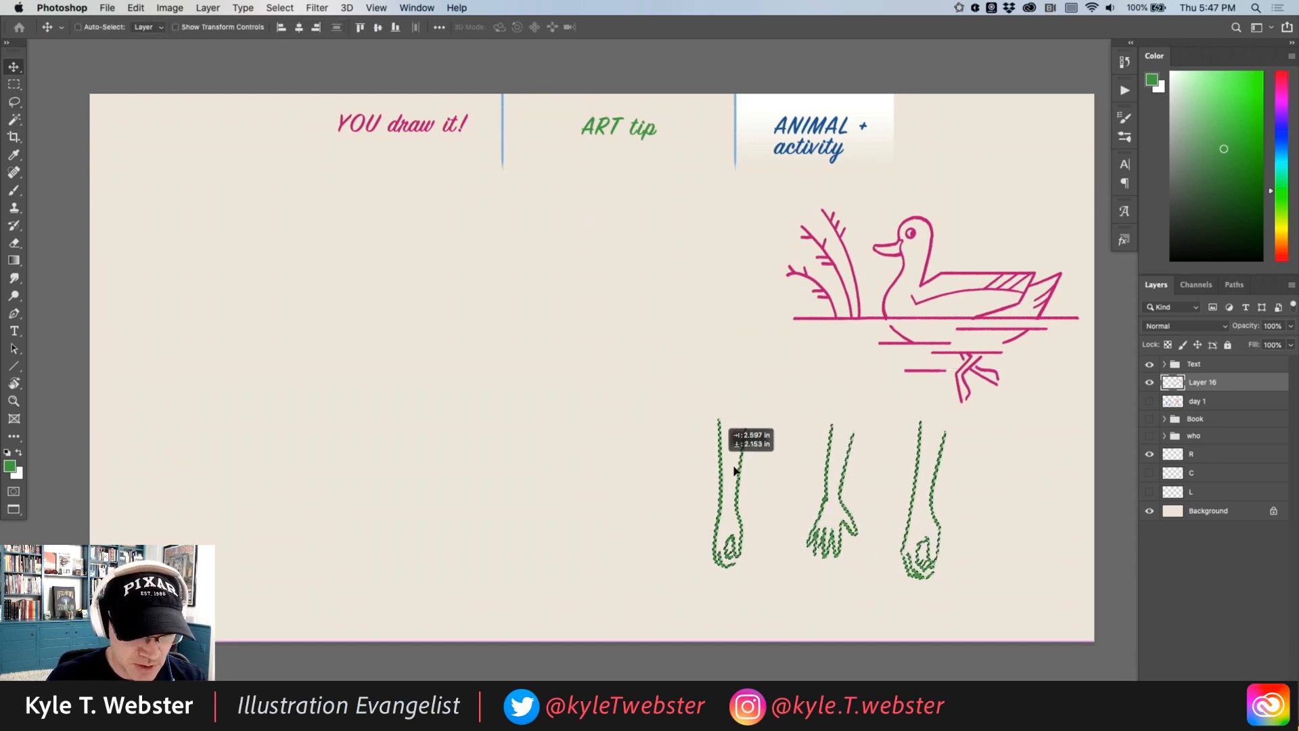
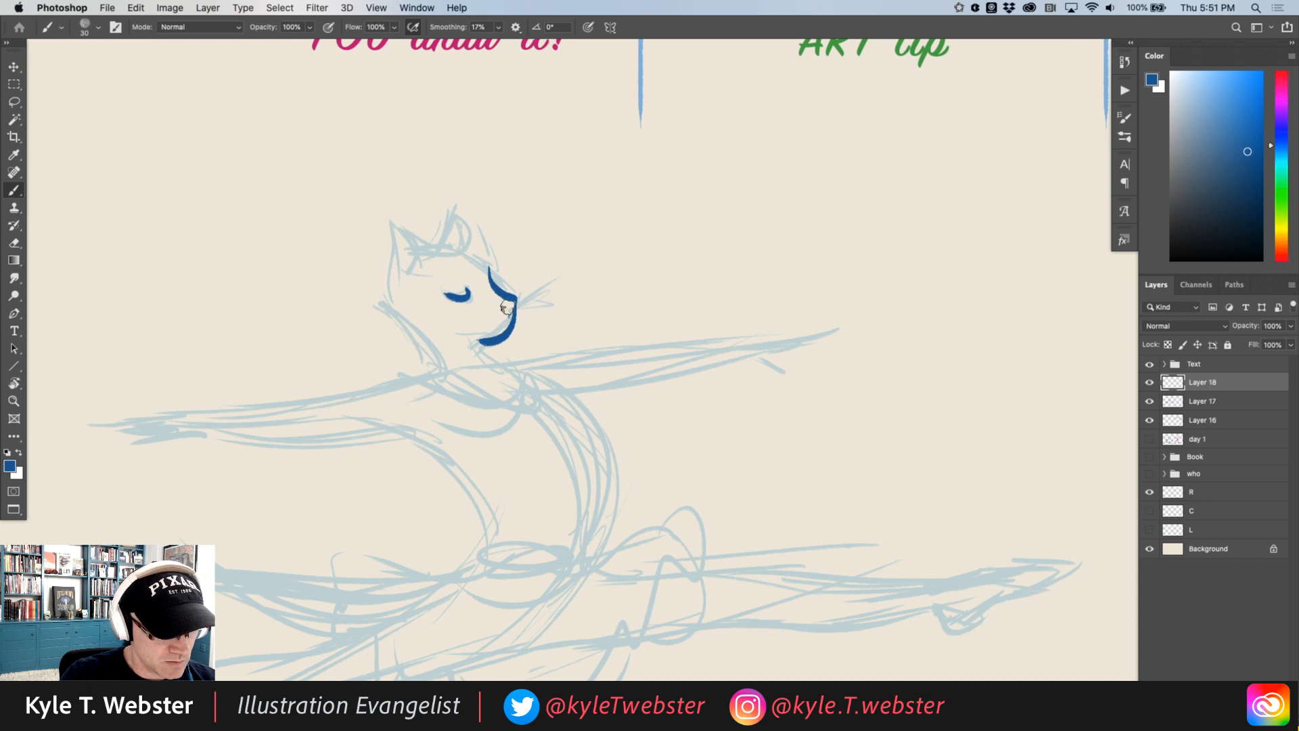
# Step: Ink the cat's muzzle, brow, ears, back of the head, neck and scooped neckline in dark blue over the sketch
pyautogui.moveTo(507, 308)
pyautogui.mouseDown()
pyautogui.moveTo(490, 308)
pyautogui.moveTo(489, 328)
pyautogui.mouseUp()
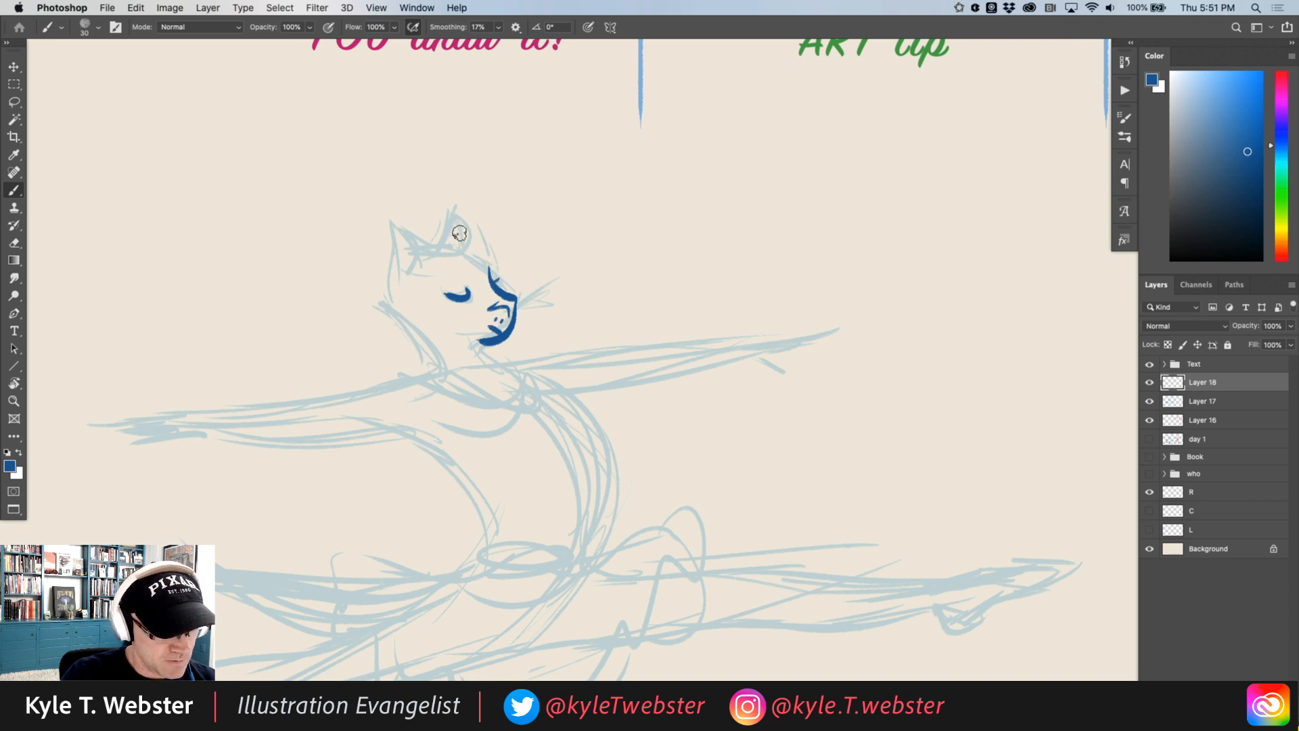
pyautogui.moveTo(488, 268)
pyautogui.mouseDown()
pyautogui.moveTo(454, 254)
pyautogui.moveTo(466, 217)
pyautogui.moveTo(439, 250)
pyautogui.moveTo(416, 225)
pyautogui.moveTo(397, 283)
pyautogui.moveTo(412, 227)
pyautogui.moveTo(462, 229)
pyautogui.moveTo(438, 253)
pyautogui.moveTo(446, 265)
pyautogui.mouseUp()
pyautogui.moveTo(476, 267); pyautogui.dragTo(457, 262)
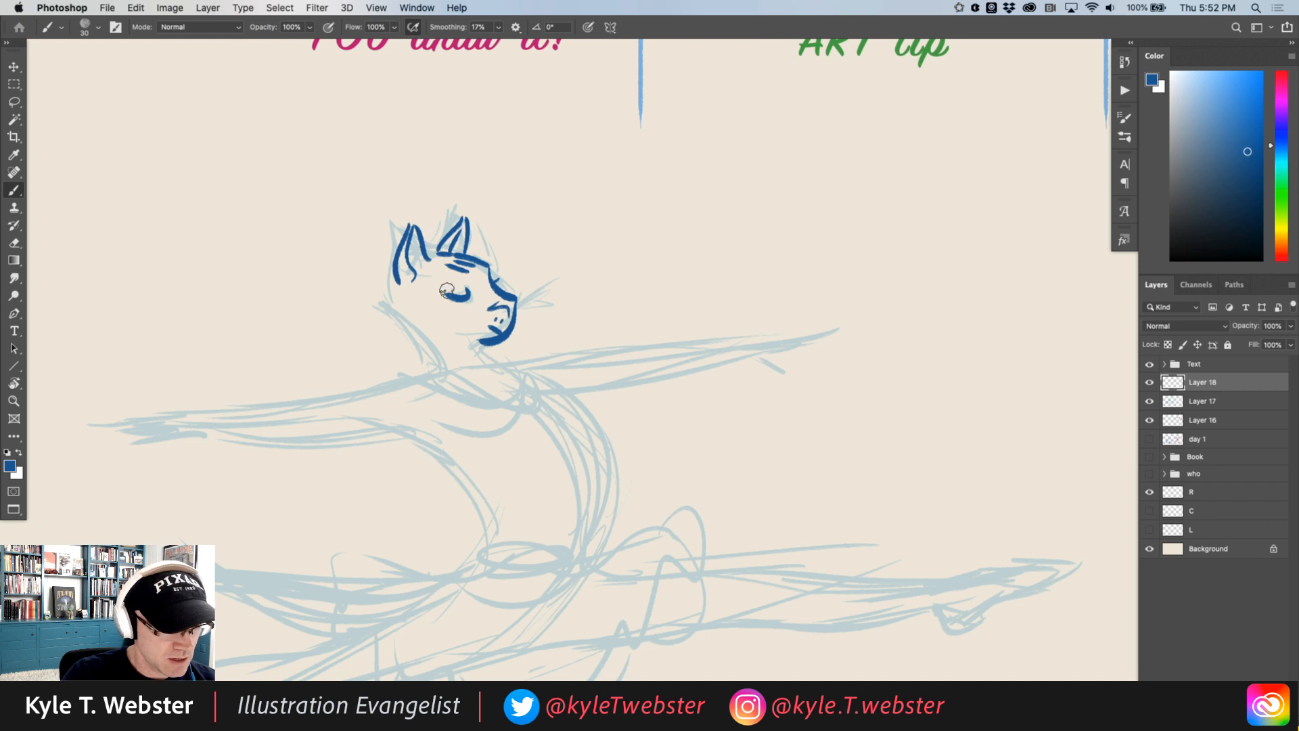
pyautogui.moveTo(389, 276)
pyautogui.mouseDown()
pyautogui.moveTo(444, 369)
pyautogui.moveTo(486, 343)
pyautogui.moveTo(483, 361)
pyautogui.mouseUp()
pyautogui.moveTo(406, 346)
pyautogui.mouseDown()
pyautogui.moveTo(431, 299)
pyautogui.moveTo(425, 332)
pyautogui.moveTo(519, 370)
pyautogui.moveTo(513, 316)
pyautogui.mouseUp()
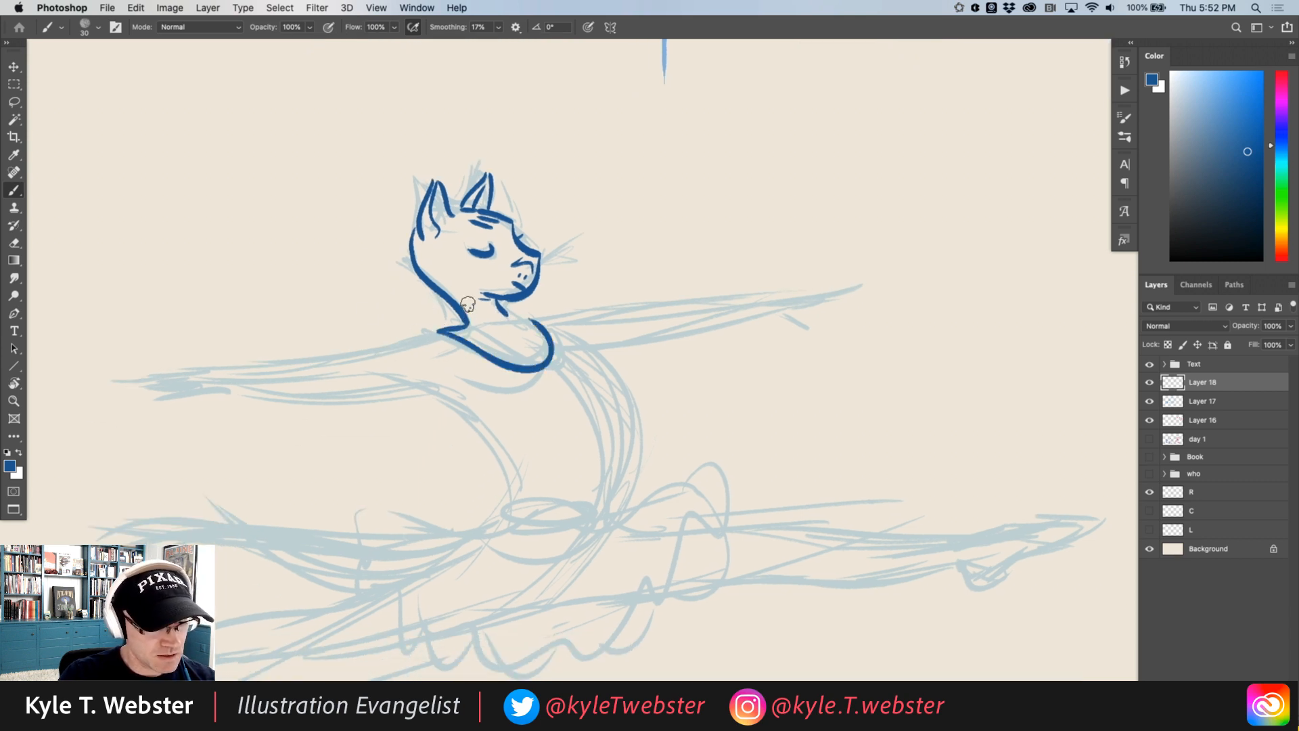
# Step: Ink the cat's rear arm down to the wrist and both curved sides of the torso on Layer 18
pyautogui.moveTo(381, 314)
pyautogui.mouseDown()
pyautogui.moveTo(405, 345)
pyautogui.moveTo(208, 345)
pyautogui.moveTo(291, 356)
pyautogui.moveTo(292, 383)
pyautogui.moveTo(461, 364)
pyautogui.moveTo(345, 260)
pyautogui.mouseUp()
pyautogui.moveTo(472, 321)
pyautogui.mouseDown()
pyautogui.moveTo(553, 427)
pyautogui.moveTo(539, 452)
pyautogui.mouseUp()
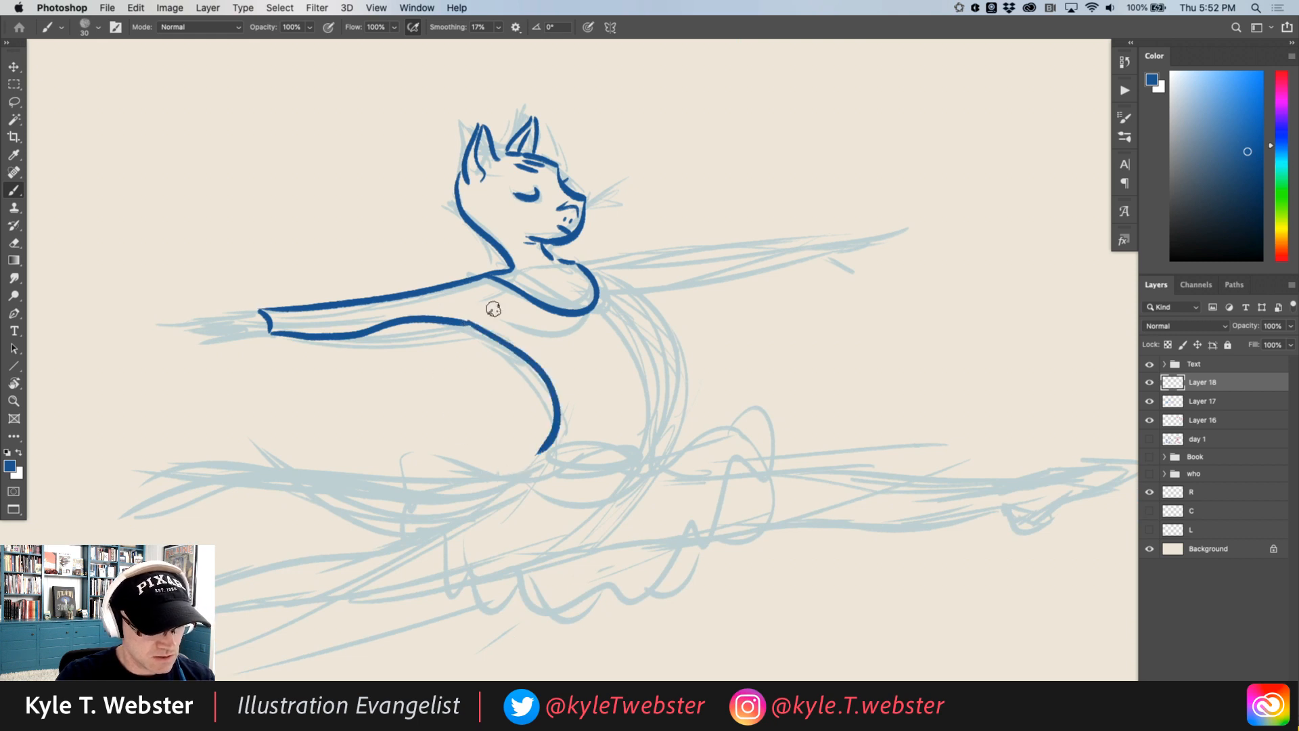
pyautogui.moveTo(617, 293); pyautogui.dragTo(647, 446)
pyautogui.moveTo(580, 377); pyautogui.dragTo(535, 410)
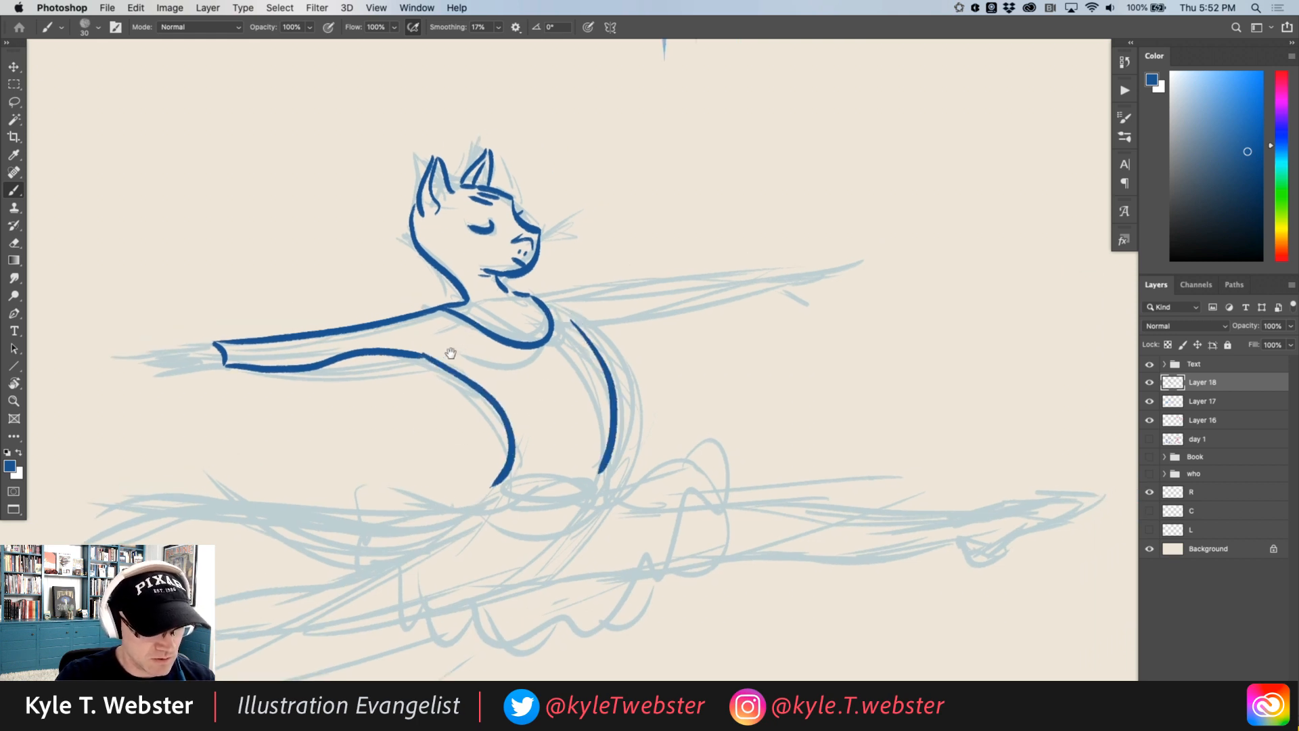
# Step: Ink the cat's forward arm, redrawing its lower edge, and add the hands at the ends of both arms
pyautogui.moveTo(513, 292); pyautogui.dragTo(730, 294)
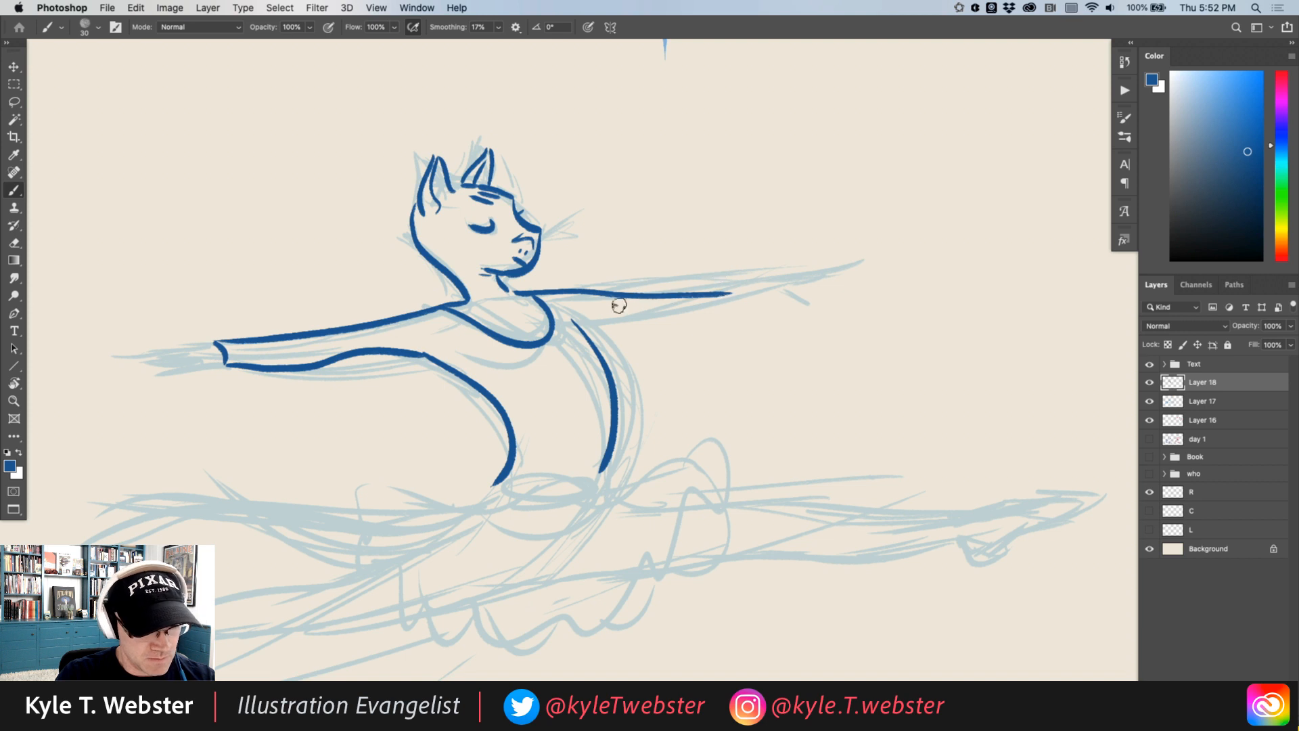
pyautogui.moveTo(583, 331); pyautogui.dragTo(771, 326)
pyautogui.press('super+z')
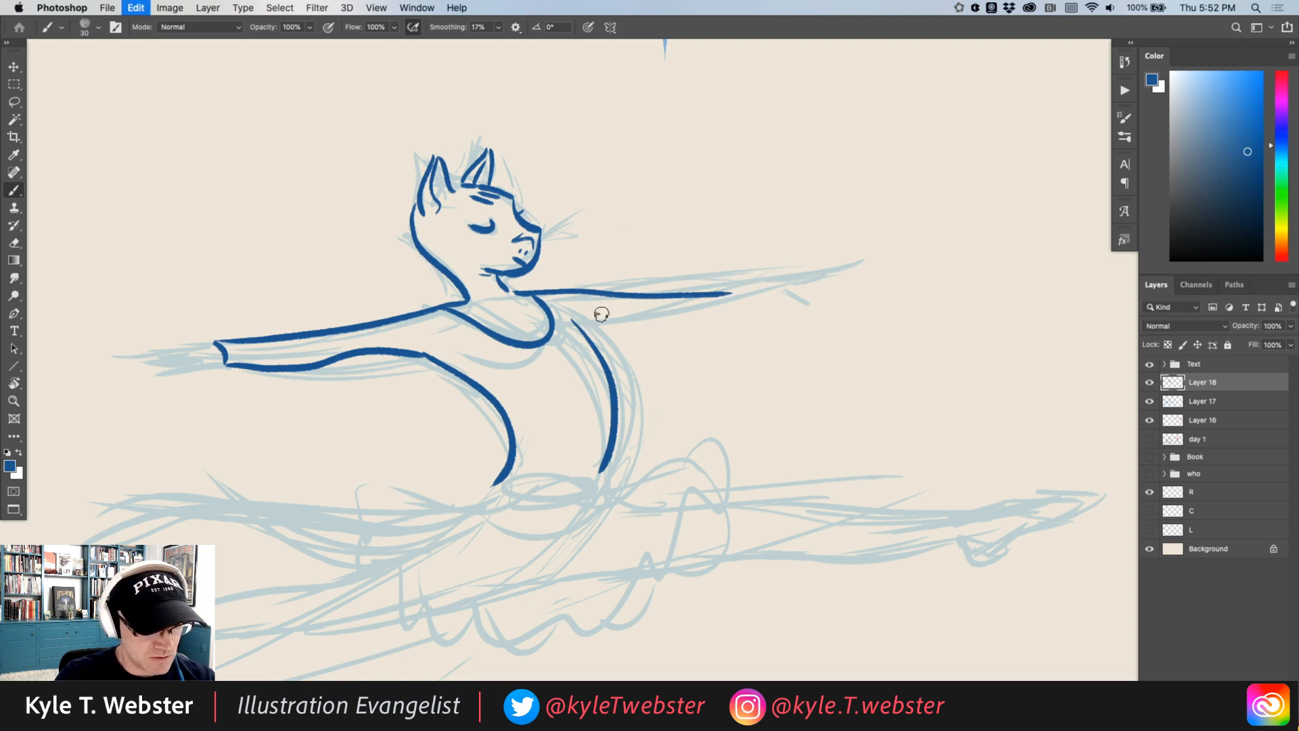
pyautogui.moveTo(583, 331)
pyautogui.mouseDown()
pyautogui.moveTo(782, 314)
pyautogui.moveTo(778, 293)
pyautogui.moveTo(784, 312)
pyautogui.moveTo(844, 308)
pyautogui.moveTo(822, 299)
pyautogui.moveTo(876, 284)
pyautogui.moveTo(867, 298)
pyautogui.mouseUp()
pyautogui.hscroll(-5, 848, 269)
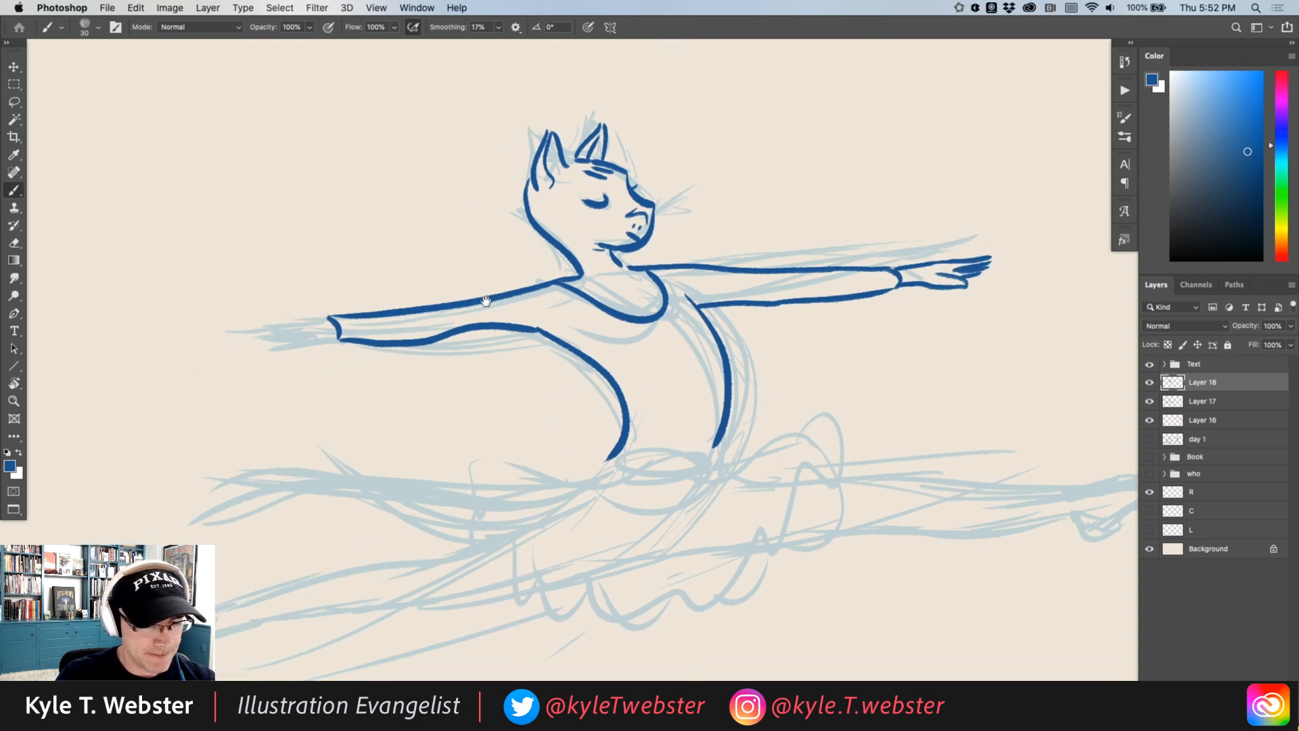
pyautogui.moveTo(357, 327)
pyautogui.mouseDown()
pyautogui.moveTo(302, 342)
pyautogui.moveTo(349, 314)
pyautogui.moveTo(270, 299)
pyautogui.moveTo(308, 329)
pyautogui.moveTo(280, 291)
pyautogui.moveTo(285, 312)
pyautogui.moveTo(269, 311)
pyautogui.moveTo(293, 334)
pyautogui.moveTo(305, 328)
pyautogui.moveTo(278, 331)
pyautogui.mouseUp()
pyautogui.moveTo(316, 464); pyautogui.dragTo(243, 419)
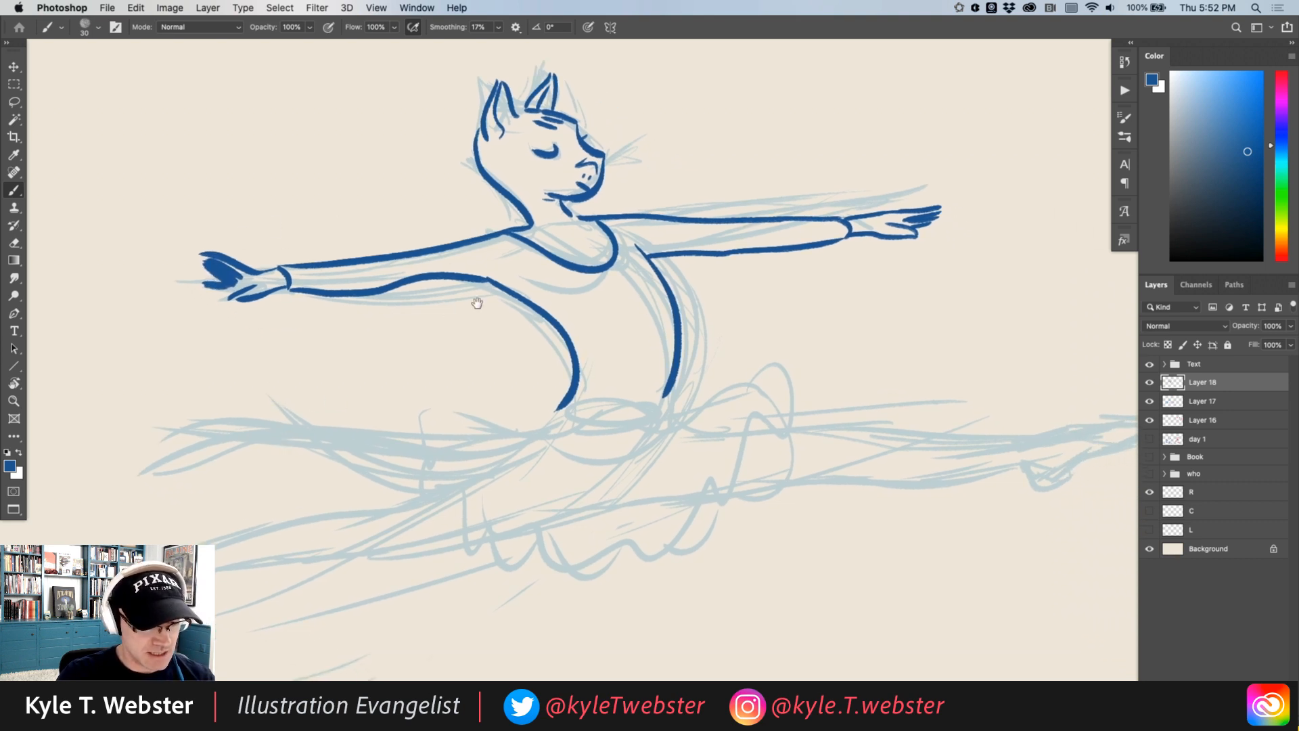
# Step: Ink the waistband, the wavy outline of the tutu and the fold lines fanning down from the waist
pyautogui.moveTo(662, 397); pyautogui.dragTo(586, 399)
pyautogui.moveTo(663, 384)
pyautogui.mouseDown()
pyautogui.moveTo(580, 391)
pyautogui.moveTo(575, 409)
pyautogui.moveTo(506, 380)
pyautogui.moveTo(444, 412)
pyautogui.moveTo(426, 429)
pyautogui.moveTo(465, 545)
pyautogui.moveTo(646, 563)
pyautogui.moveTo(782, 411)
pyautogui.moveTo(668, 406)
pyautogui.mouseUp()
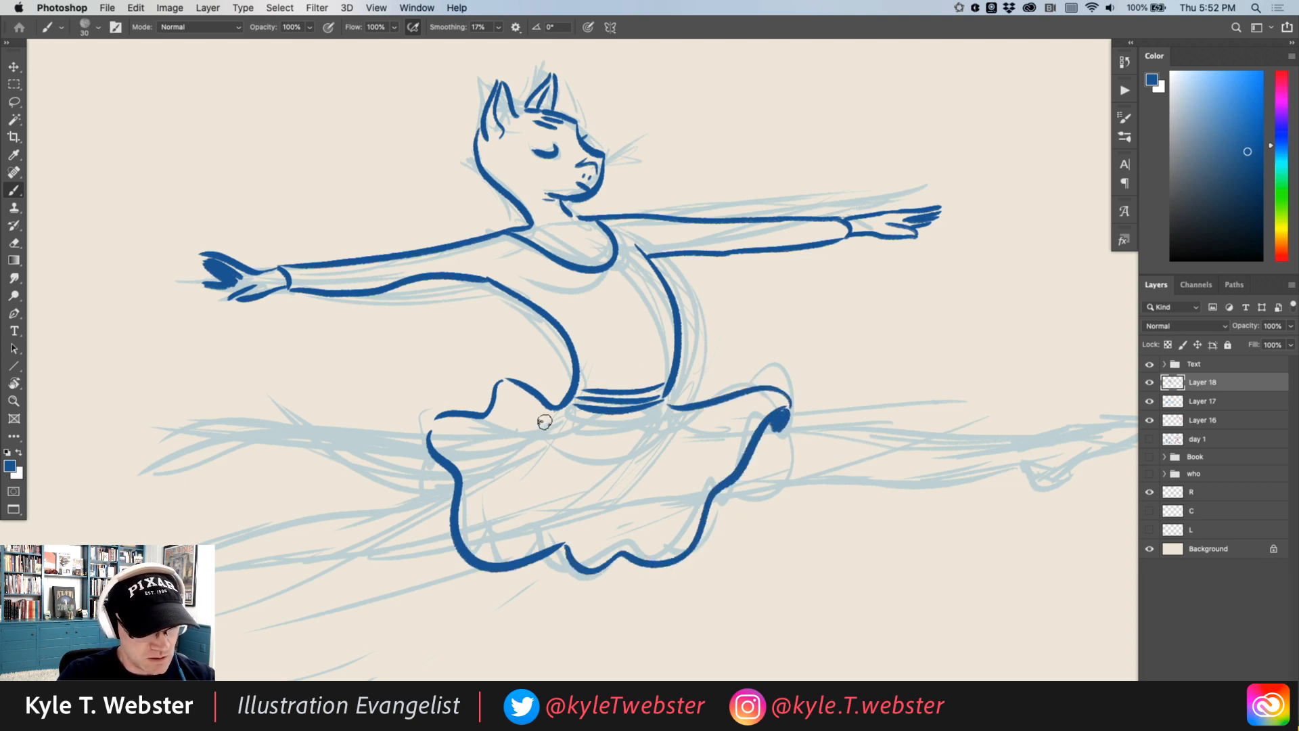
pyautogui.moveTo(558, 425)
pyautogui.mouseDown()
pyautogui.moveTo(496, 414)
pyautogui.moveTo(475, 468)
pyautogui.mouseUp()
pyautogui.moveTo(581, 421)
pyautogui.mouseDown()
pyautogui.moveTo(514, 548)
pyautogui.moveTo(572, 521)
pyautogui.moveTo(636, 528)
pyautogui.mouseUp()
pyautogui.moveTo(630, 417); pyautogui.dragTo(709, 468)
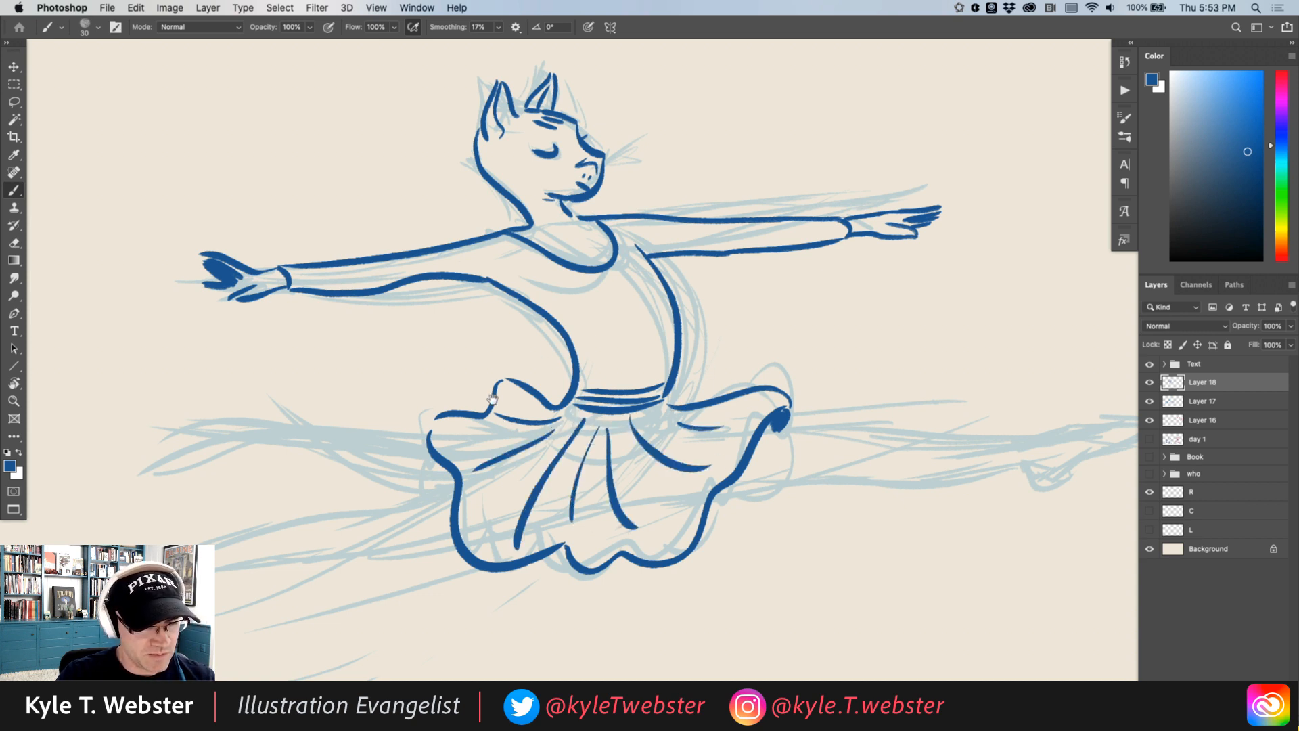
# Step: Ink the cat's trailing leg with crossed ankle ribbons and a pointed ballet slipper
pyautogui.hscroll(-10, 677, 423)
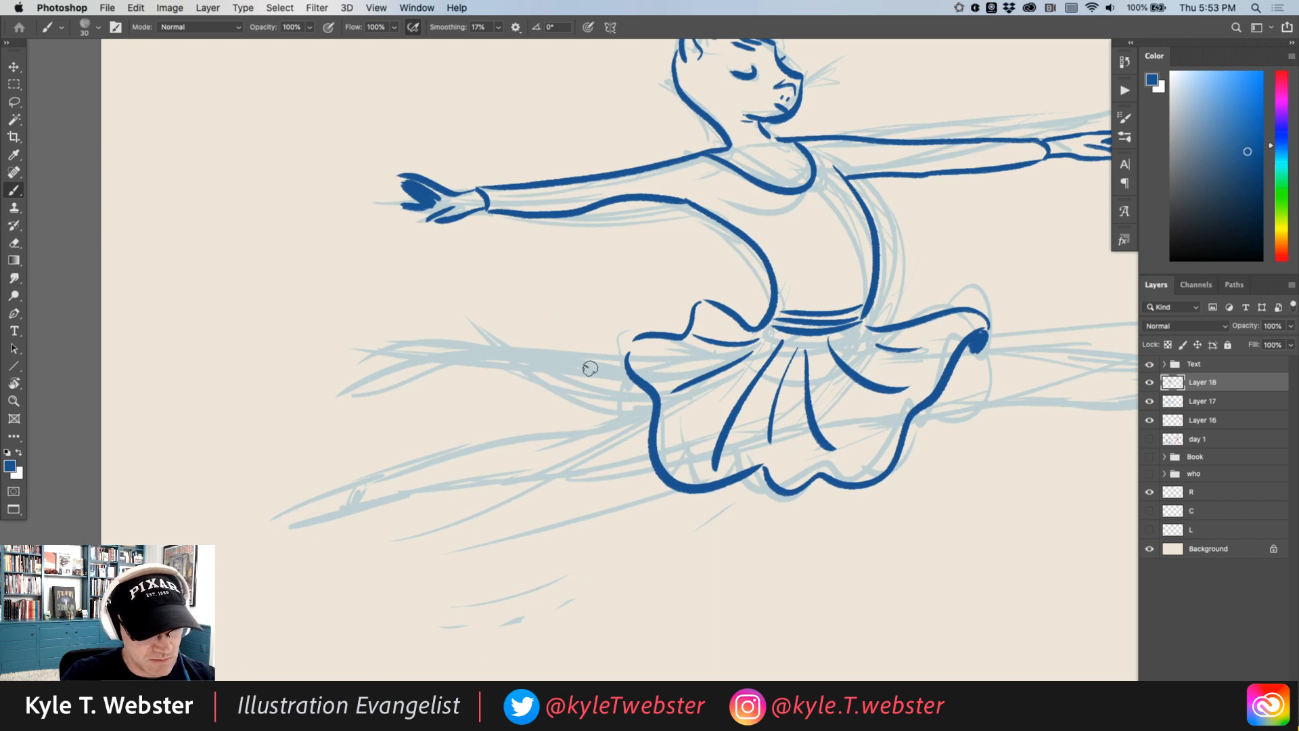
pyautogui.moveTo(650, 403); pyautogui.dragTo(356, 473)
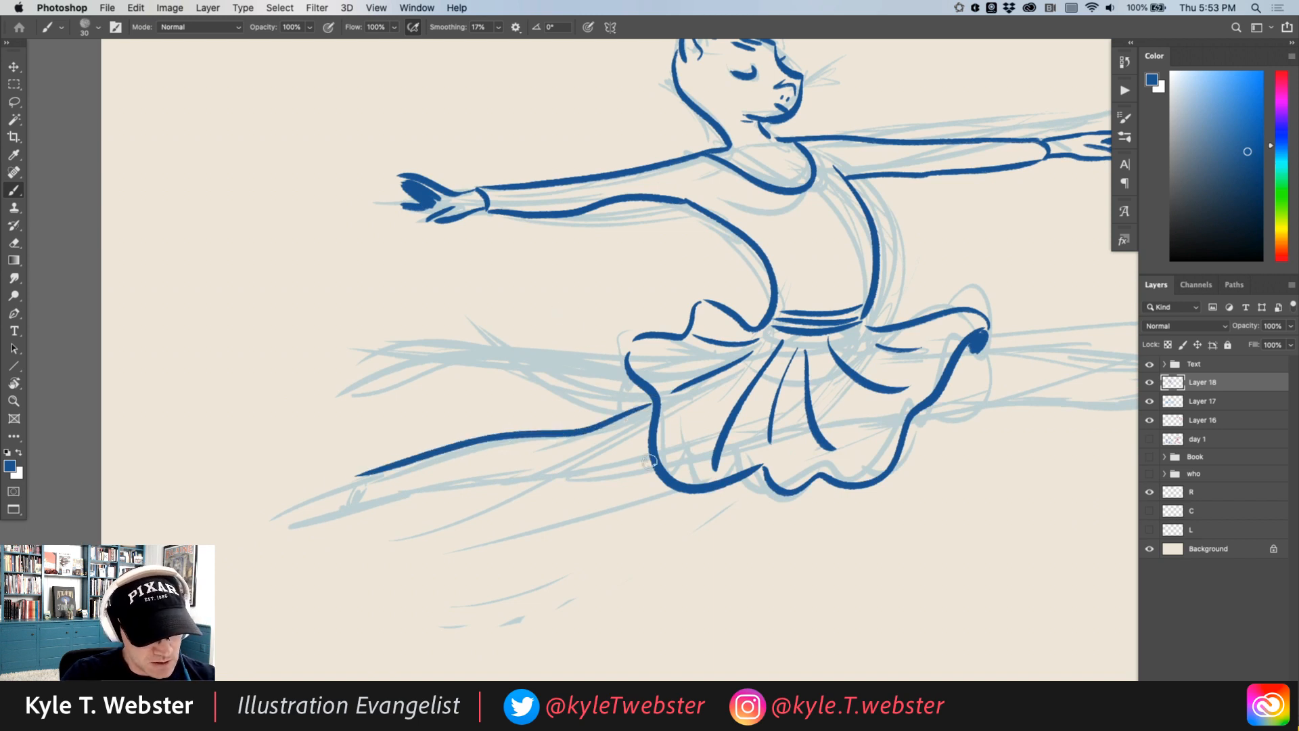
pyautogui.moveTo(649, 461)
pyautogui.mouseDown()
pyautogui.moveTo(367, 490)
pyautogui.moveTo(410, 488)
pyautogui.moveTo(428, 460)
pyautogui.moveTo(474, 473)
pyautogui.mouseUp()
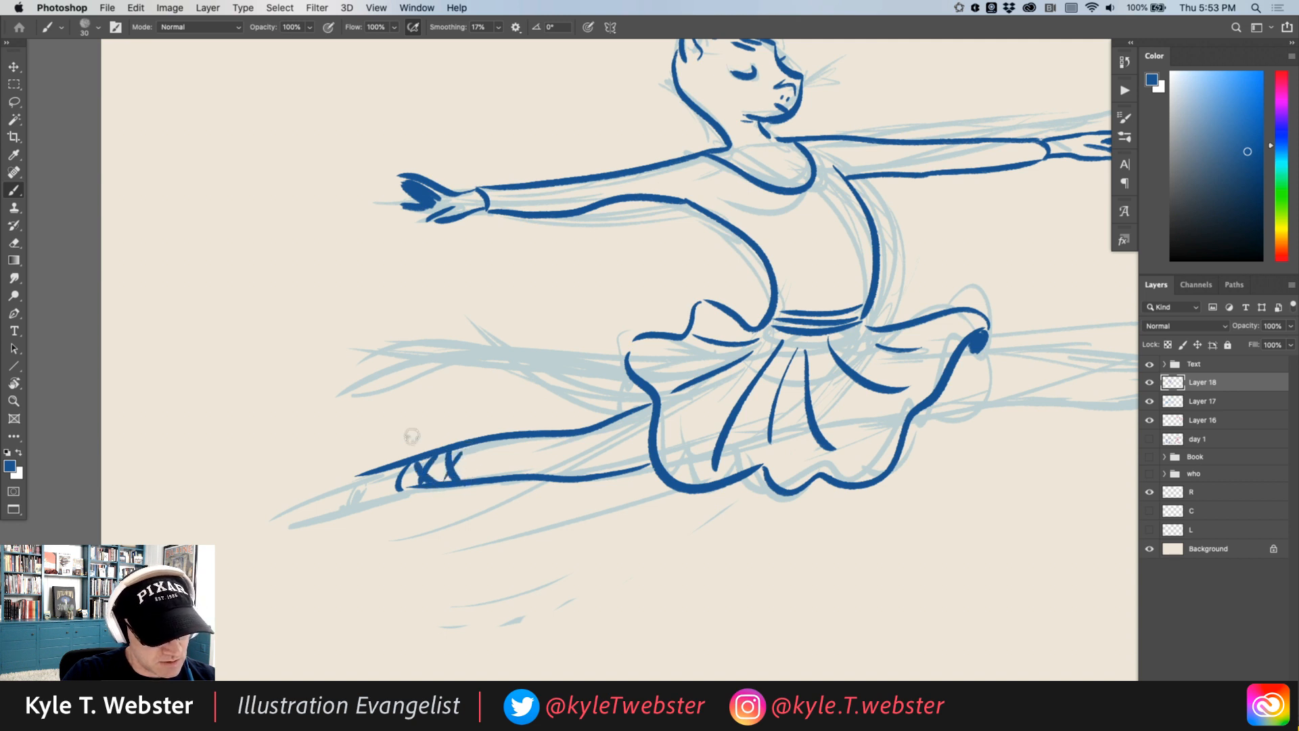
pyautogui.moveTo(396, 490); pyautogui.dragTo(305, 513)
pyautogui.moveTo(362, 474)
pyautogui.mouseDown()
pyautogui.moveTo(298, 506)
pyautogui.moveTo(345, 494)
pyautogui.moveTo(328, 509)
pyautogui.mouseUp()
# Step: Ink the cat's leading leg from the skirt out to a ribboned, pointed ballet slipper
pyautogui.moveTo(467, 410); pyautogui.dragTo(37, 495)
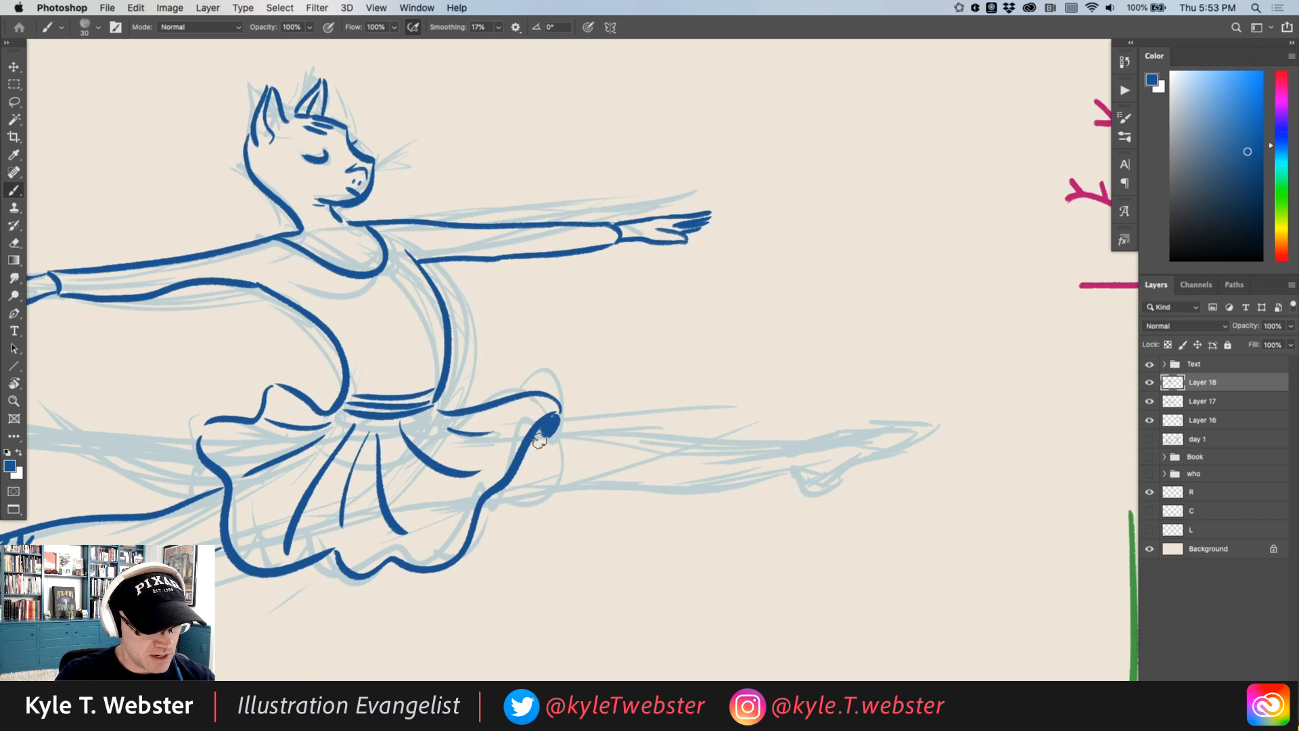
pyautogui.moveTo(533, 437); pyautogui.dragTo(818, 450)
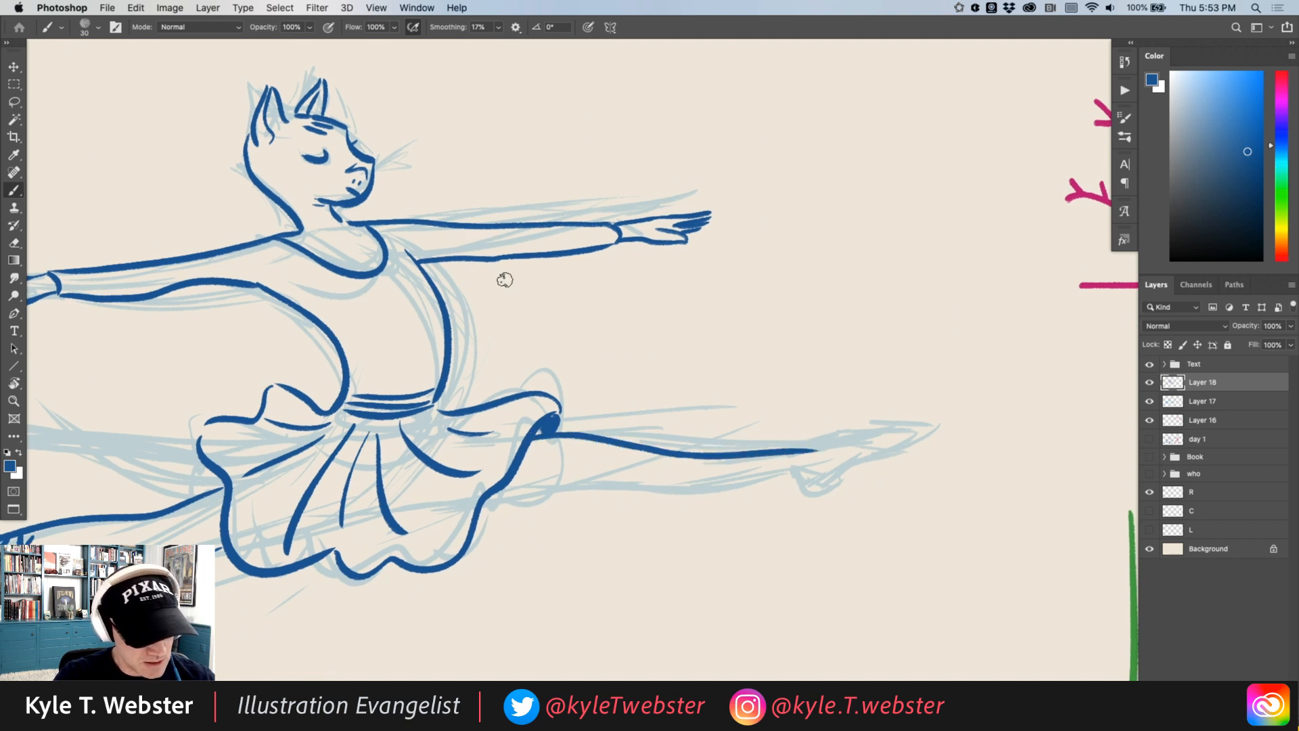
pyautogui.moveTo(483, 505)
pyautogui.mouseDown()
pyautogui.moveTo(599, 490)
pyautogui.moveTo(658, 499)
pyautogui.moveTo(731, 485)
pyautogui.mouseUp()
pyautogui.moveTo(730, 461)
pyautogui.mouseDown()
pyautogui.moveTo(763, 480)
pyautogui.moveTo(709, 488)
pyautogui.mouseUp()
pyautogui.moveTo(768, 463)
pyautogui.mouseDown()
pyautogui.moveTo(920, 453)
pyautogui.moveTo(809, 494)
pyautogui.moveTo(788, 496)
pyautogui.moveTo(782, 480)
pyautogui.mouseUp()
pyautogui.moveTo(864, 456); pyautogui.dragTo(814, 477)
# Step: Paint two parallel diagonal blue strokes on the ground below the leaping cat
pyautogui.press('super+minus')
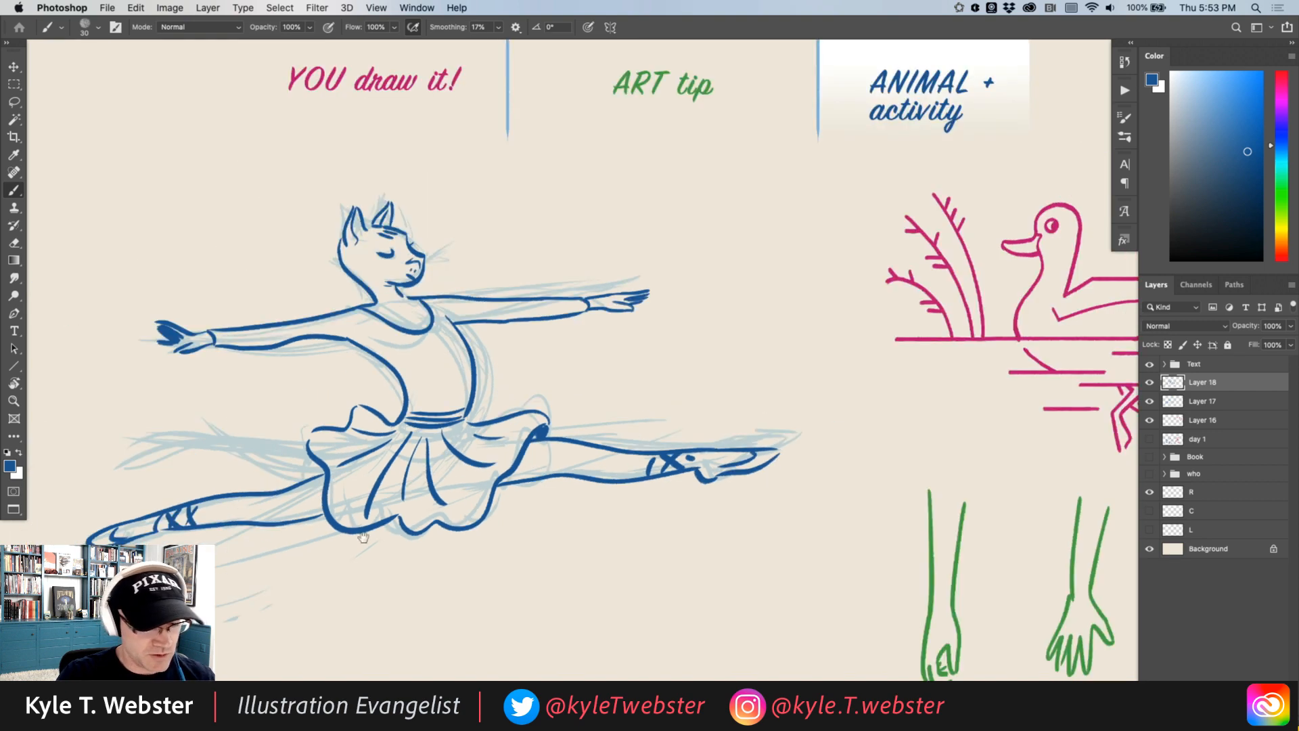
pyautogui.moveTo(333, 549); pyautogui.dragTo(452, 514)
pyautogui.moveTo(392, 435); pyautogui.dragTo(425, 421)
pyautogui.moveTo(416, 336); pyautogui.dragTo(469, 319)
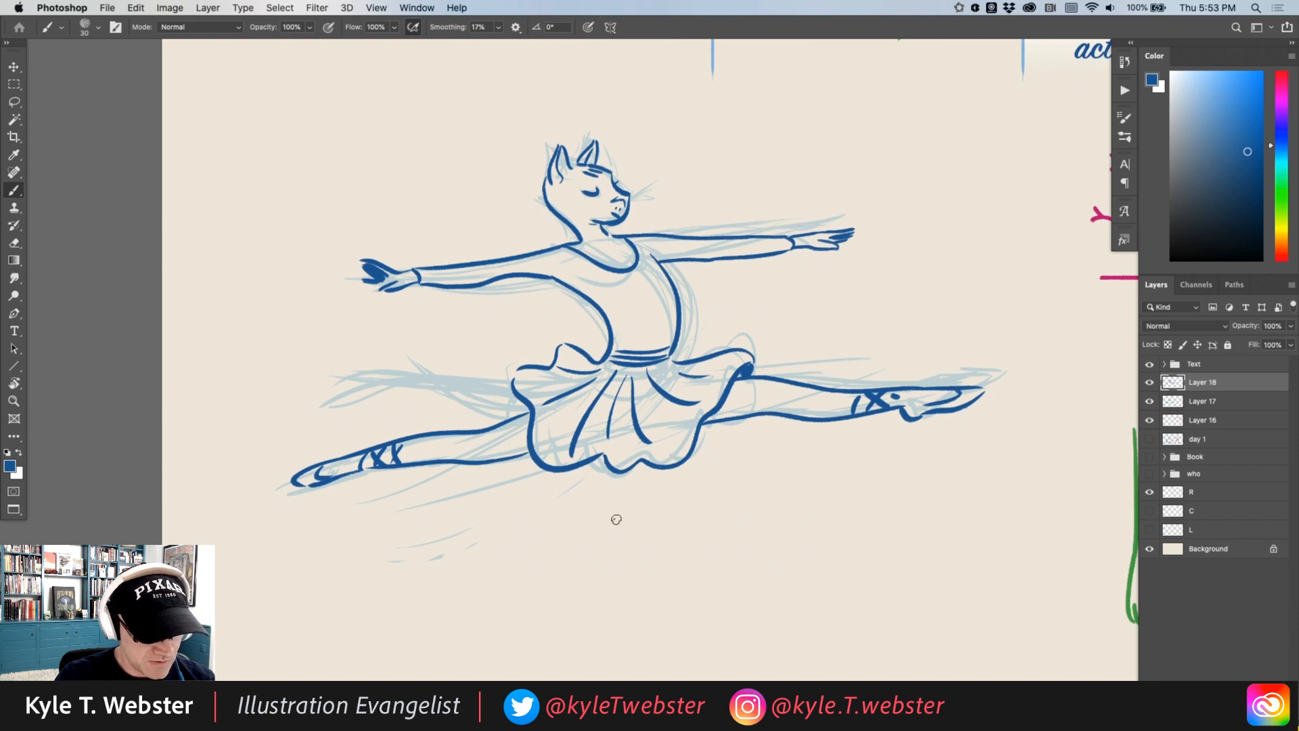
pyautogui.moveTo(626, 508); pyautogui.dragTo(523, 589)
pyautogui.moveTo(560, 529); pyautogui.dragTo(497, 577)
# Step: Ink the cat's long tail stretching back from the skirt and fill it with short stripes
pyautogui.press('super+equal')
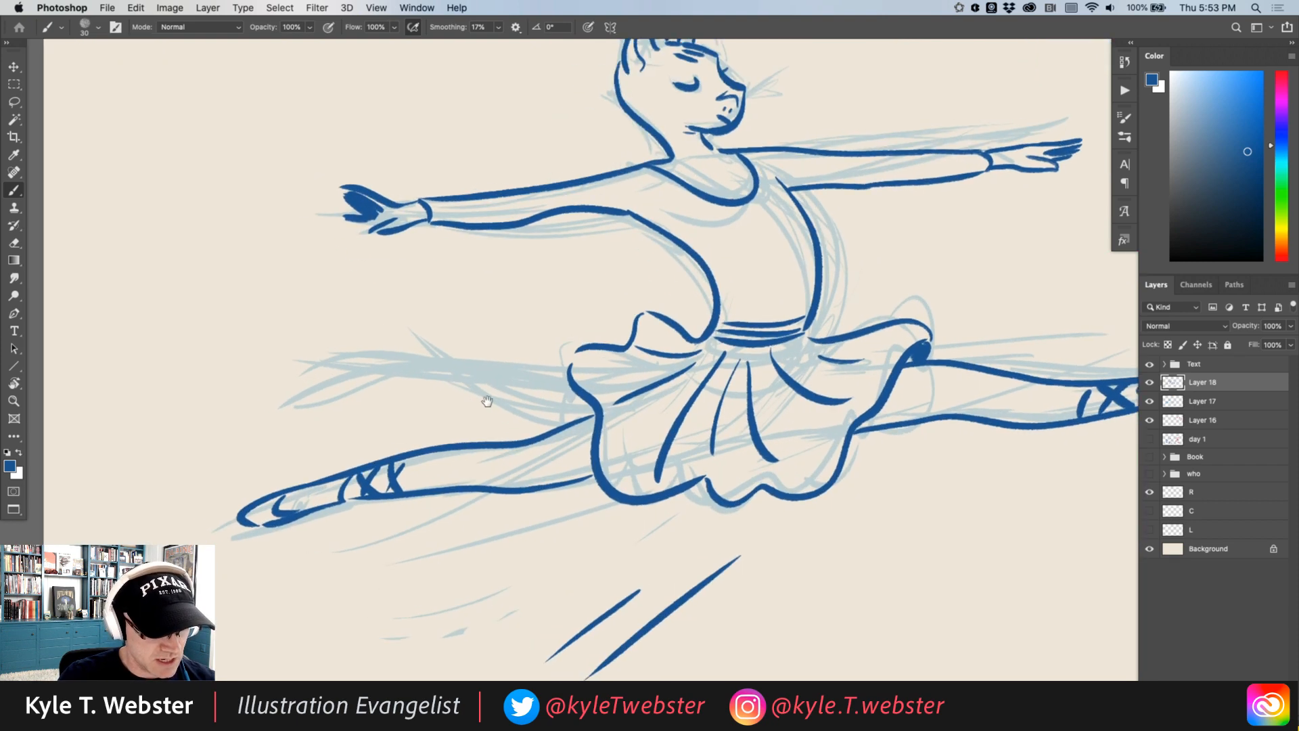
pyautogui.moveTo(610, 386)
pyautogui.mouseDown()
pyautogui.moveTo(395, 392)
pyautogui.moveTo(616, 404)
pyautogui.mouseUp()
pyautogui.moveTo(412, 388); pyautogui.dragTo(425, 371)
pyautogui.moveTo(444, 386); pyautogui.dragTo(476, 369)
# Step: Paint short stripes on the cat's cheek and add whiskers on both sides of the muzzle
pyautogui.moveTo(481, 379)
pyautogui.mouseDown()
pyautogui.moveTo(494, 366)
pyautogui.moveTo(342, 531)
pyautogui.mouseUp()
pyautogui.moveTo(581, 284); pyautogui.dragTo(551, 278)
pyautogui.moveTo(558, 264); pyautogui.dragTo(541, 262)
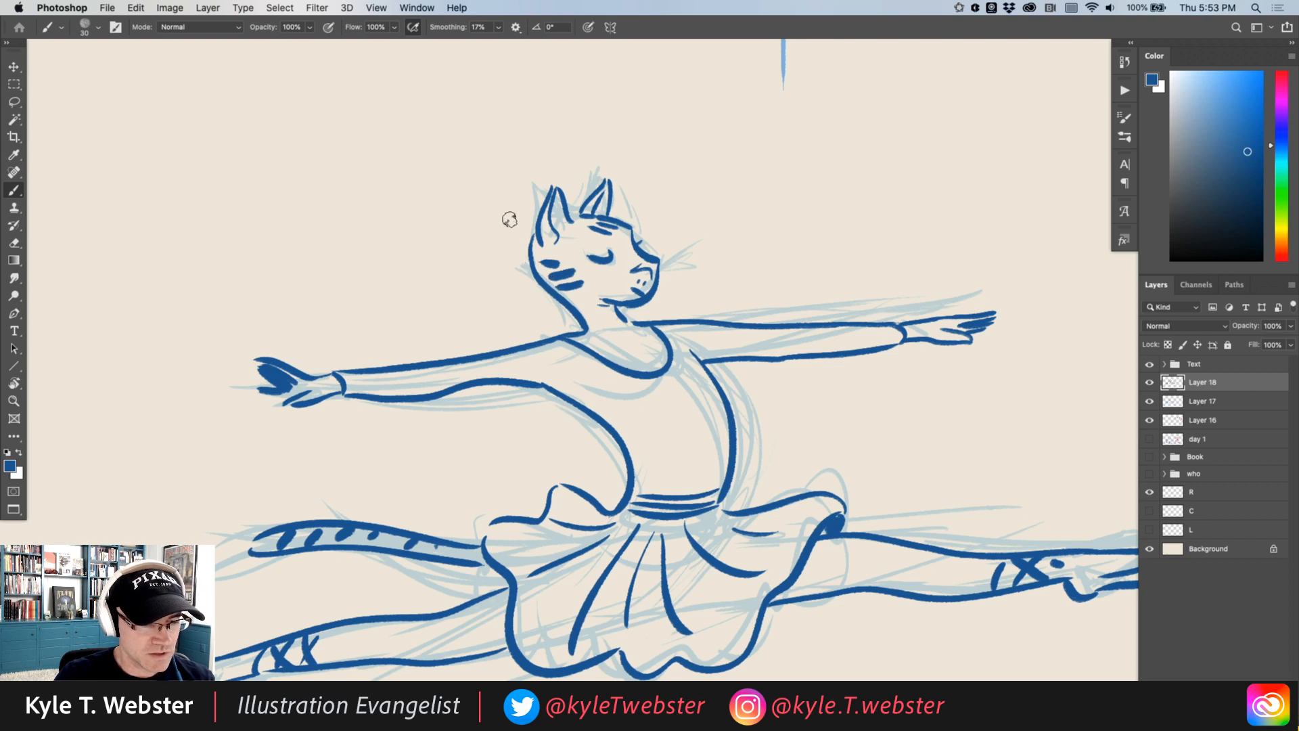
pyautogui.moveTo(541, 322); pyautogui.dragTo(697, 234)
pyautogui.moveTo(660, 274); pyautogui.dragTo(696, 250)
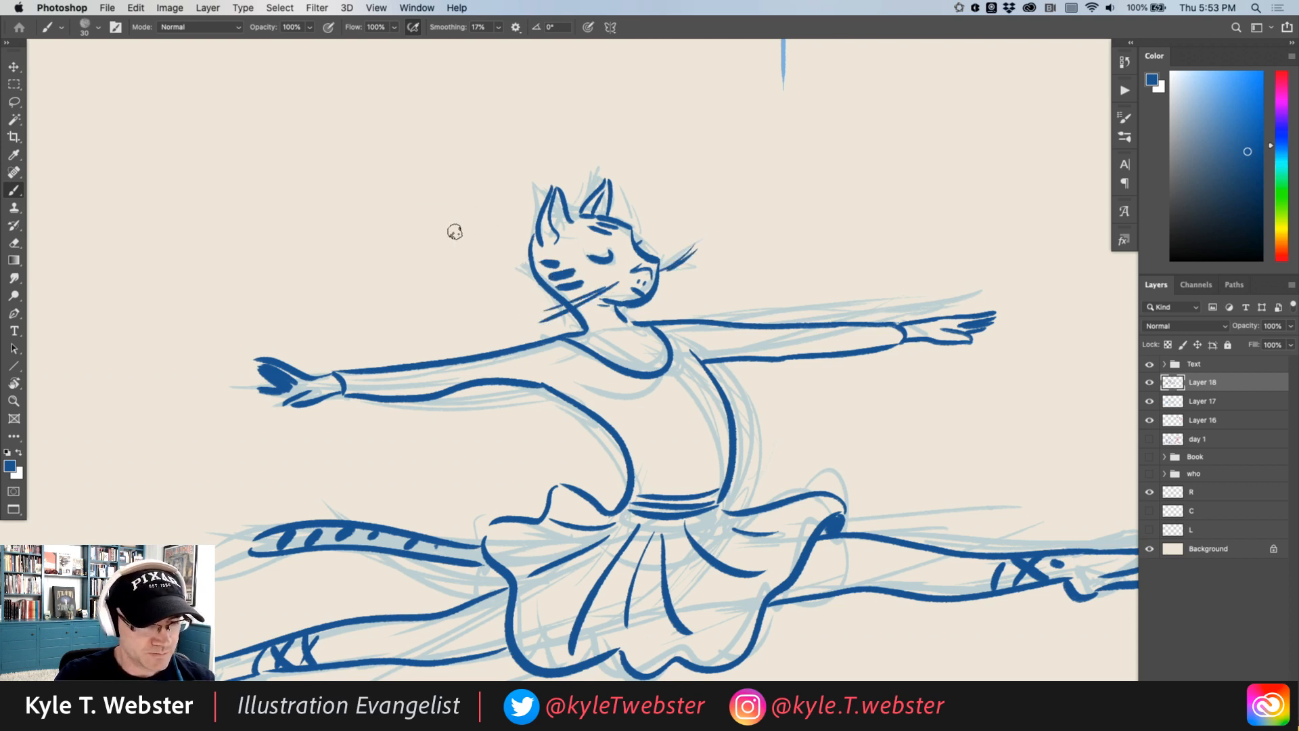
# Step: Hide Layer 17 with the light blue sketch to leave only the inked cat dancer
pyautogui.keyDown('alt'); pyautogui.keyDown('super'); pyautogui.click(503, 314); pyautogui.keyUp('super'); pyautogui.keyUp('alt')
pyautogui.moveTo(430, 350); pyautogui.dragTo(427, 241)
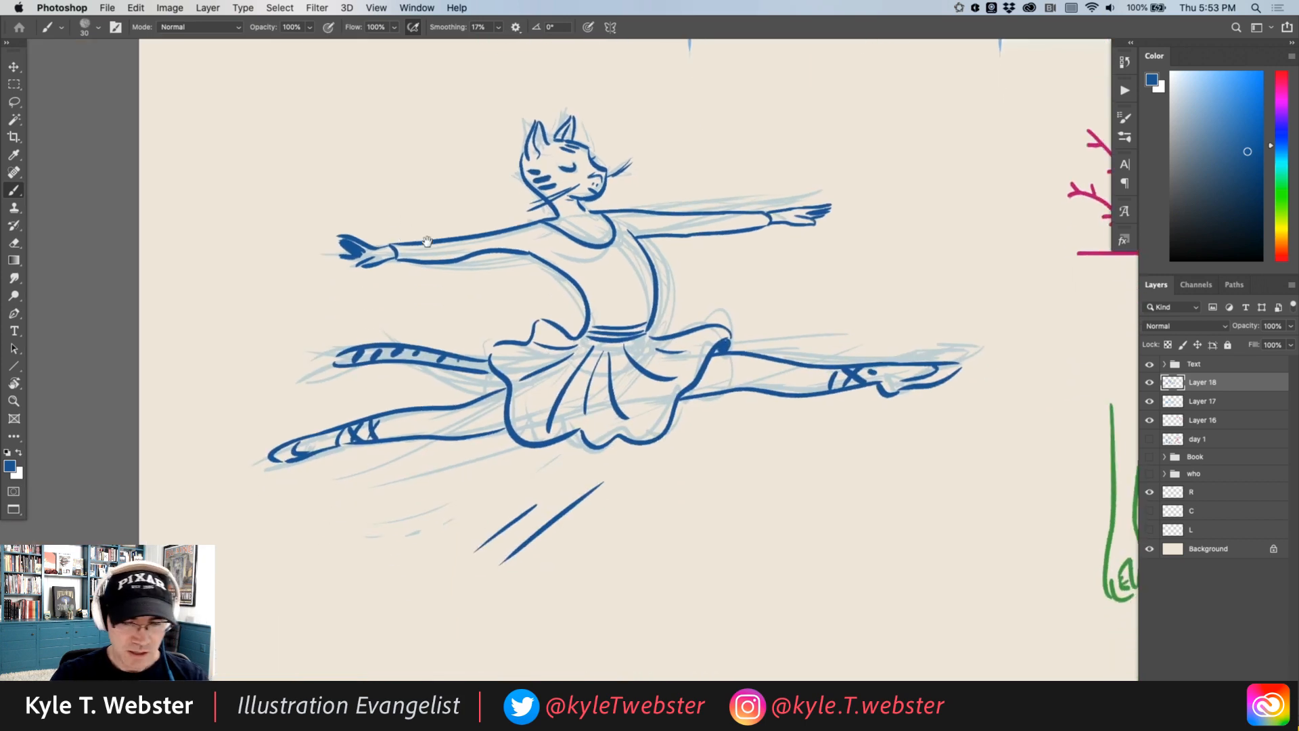
pyautogui.click(1149, 402)
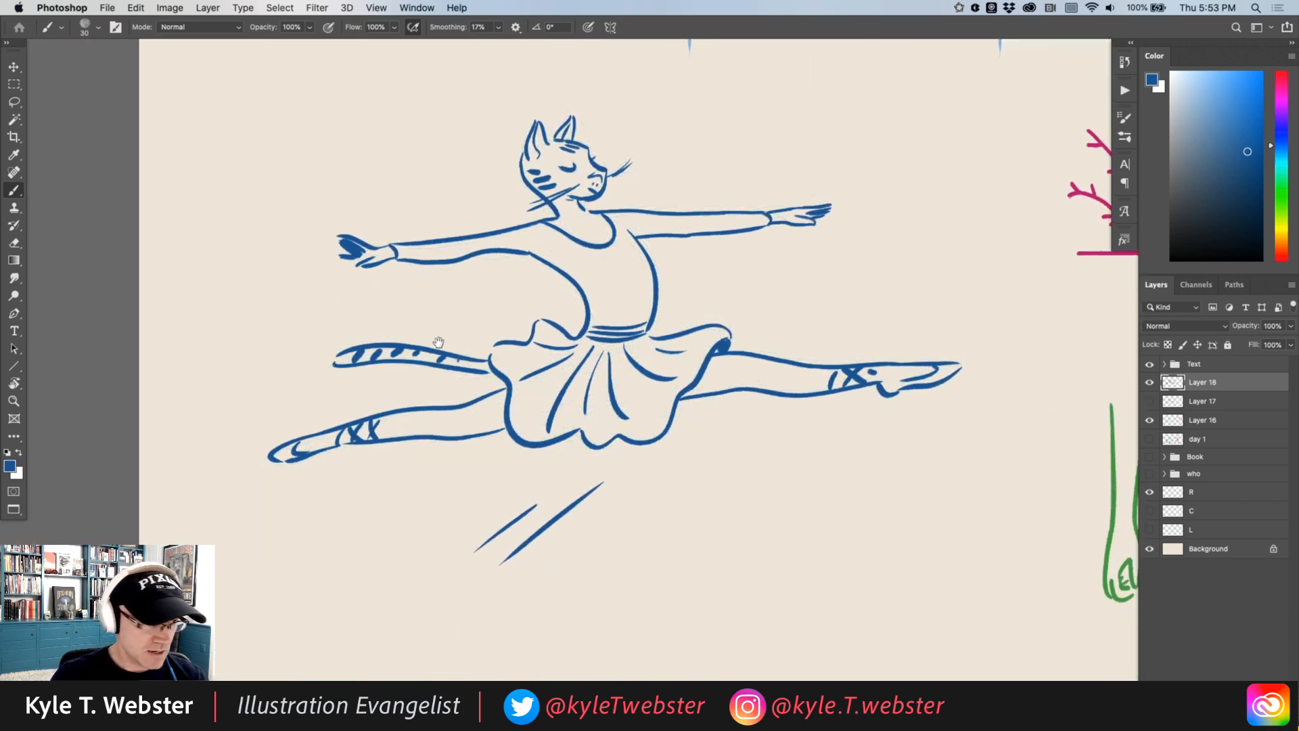
pyautogui.moveTo(438, 343); pyautogui.dragTo(431, 370)
pyautogui.keyDown('alt'); pyautogui.keyDown('super'); pyautogui.click(414, 366); pyautogui.keyUp('super'); pyautogui.keyUp('alt')
# Step: Paint curved armhole lines at both shoulders, redoing the rear one, and a cuff line at the rear wrist
pyautogui.keyDown('super'); pyautogui.click(533, 275); pyautogui.keyUp('super')
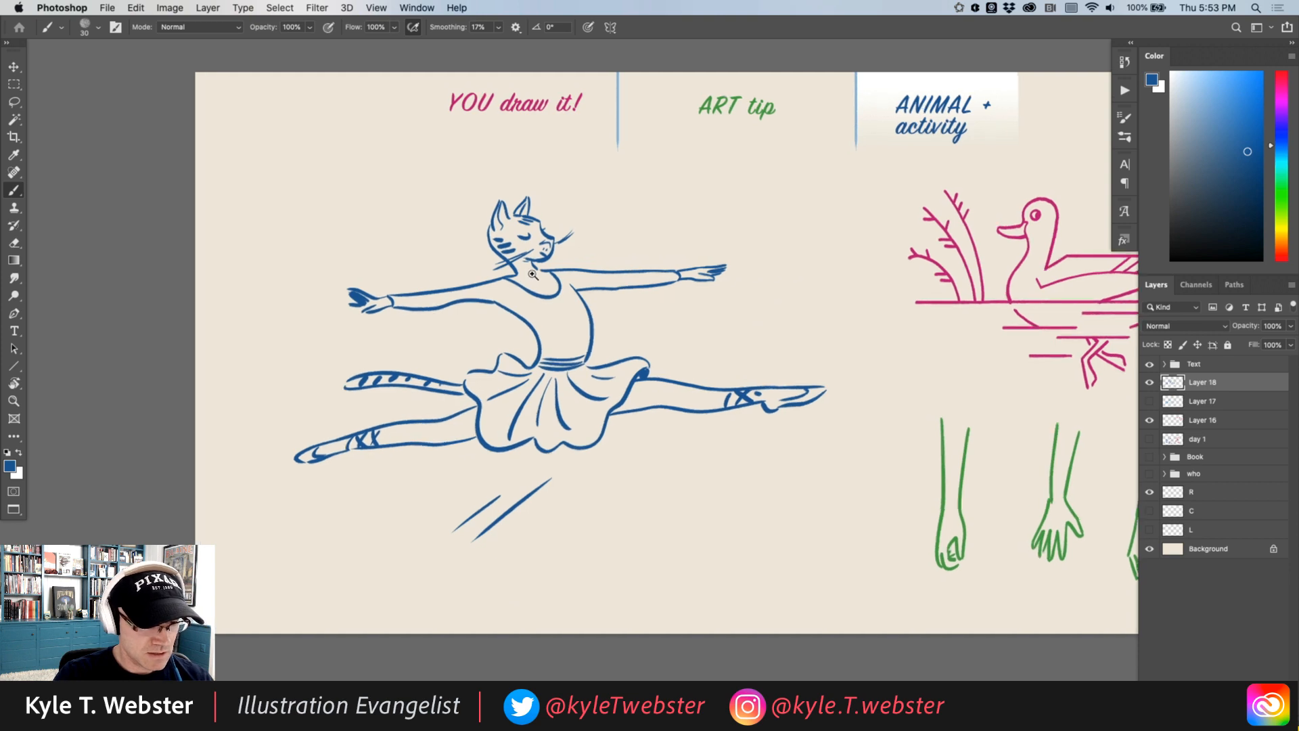
pyautogui.moveTo(533, 275); pyautogui.dragTo(546, 261)
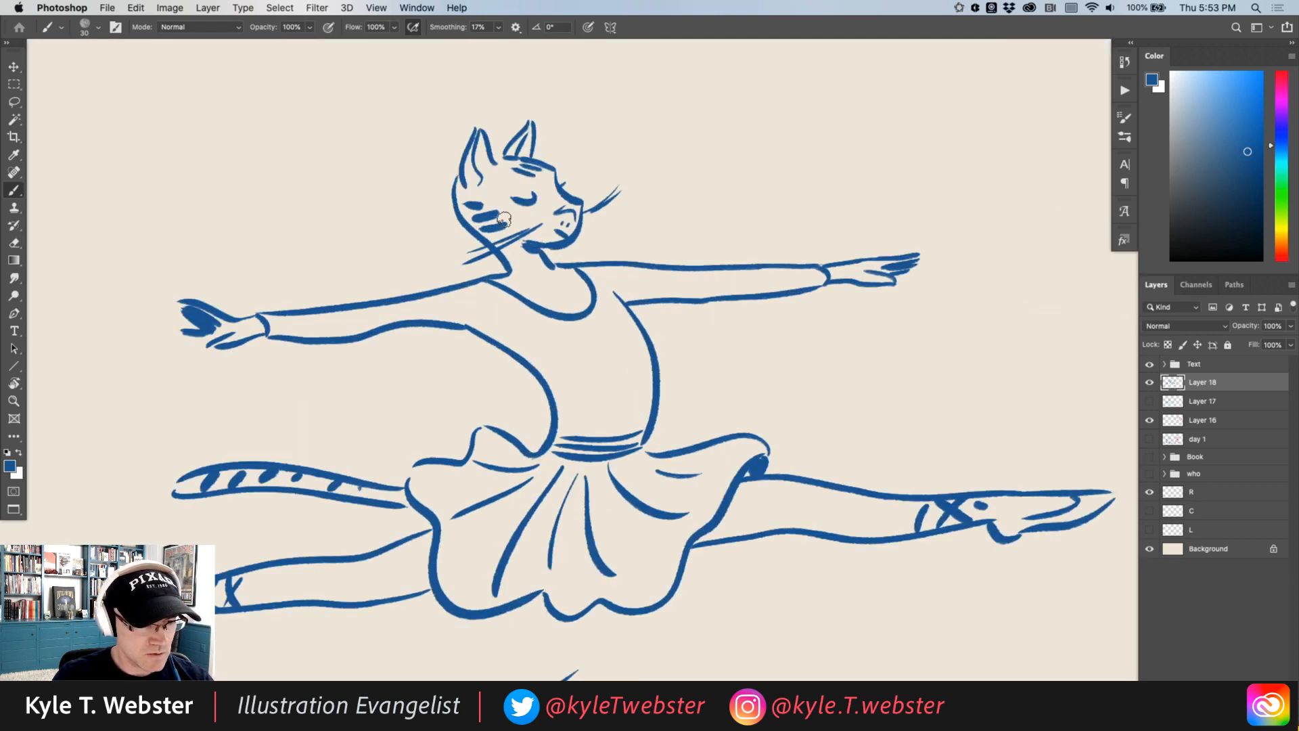
pyautogui.moveTo(422, 343); pyautogui.dragTo(438, 312)
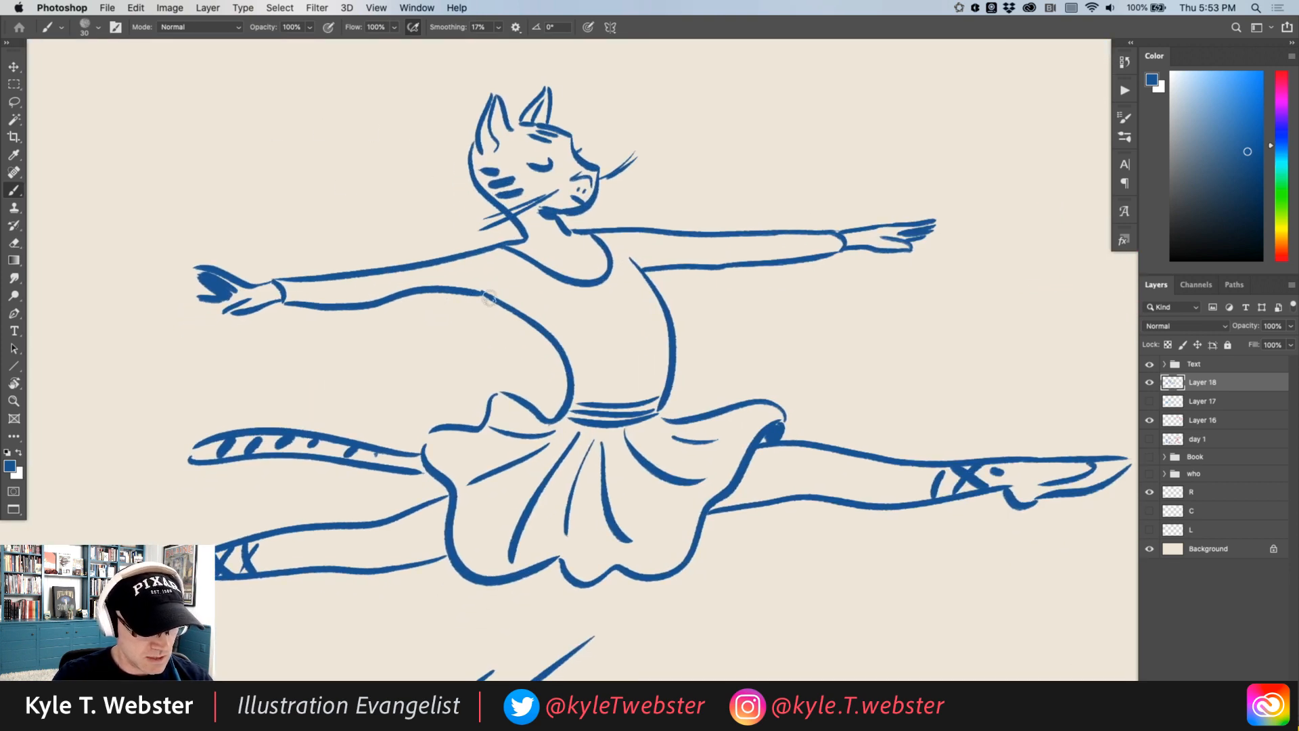
pyautogui.moveTo(531, 303); pyautogui.dragTo(483, 260)
pyautogui.press('super+z')
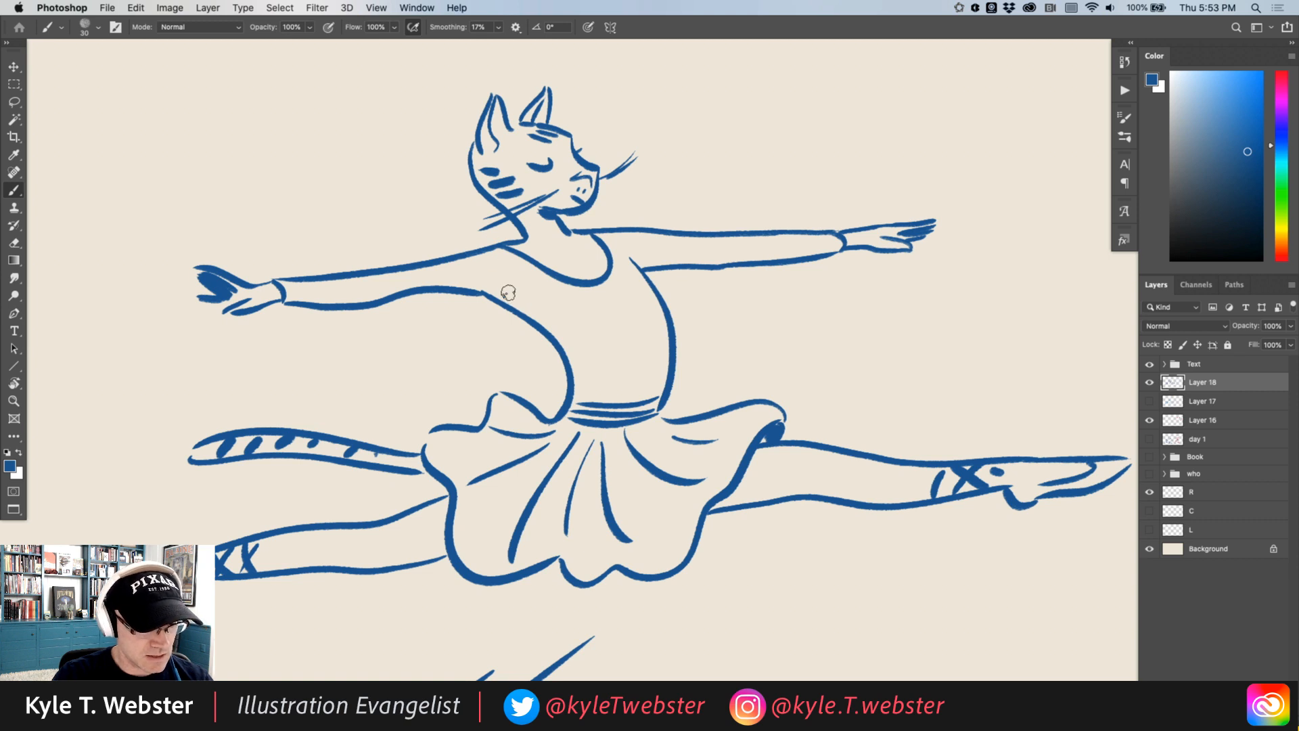
pyautogui.moveTo(510, 301); pyautogui.dragTo(493, 257)
pyautogui.moveTo(639, 264); pyautogui.dragTo(627, 233)
pyautogui.moveTo(467, 325)
pyautogui.mouseDown()
pyautogui.moveTo(465, 266)
pyautogui.moveTo(449, 309)
pyautogui.moveTo(482, 327)
pyautogui.mouseUp()
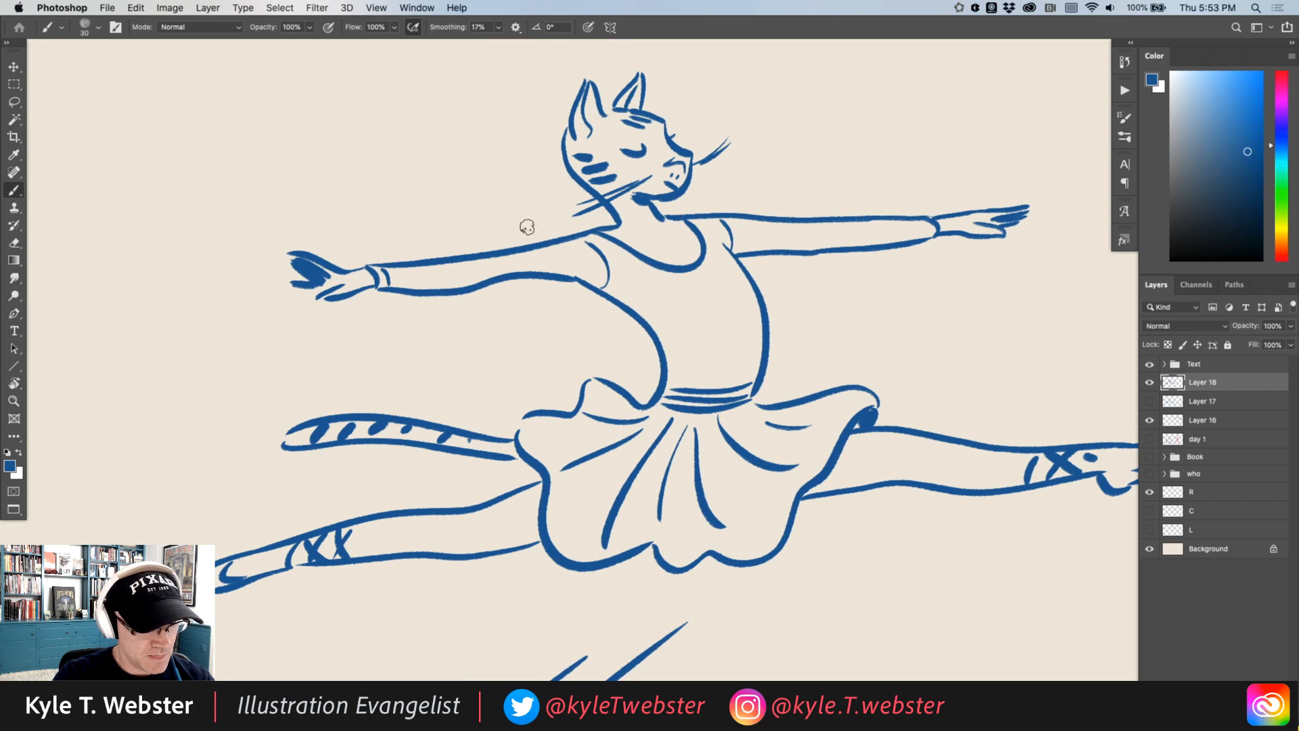
pyautogui.hscroll(5, 548, 325)
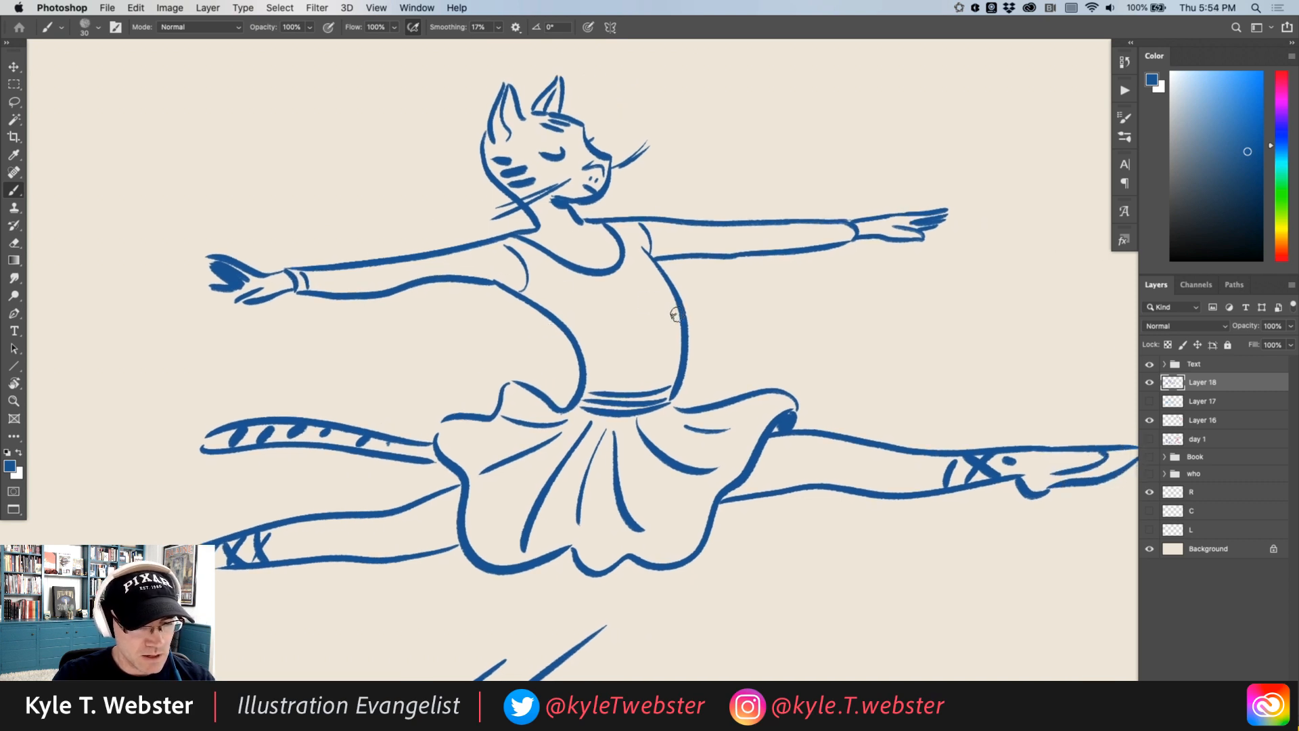
# Step: Paint looping lace patterns across the cat's bodice, beneath the neckline and on the cuffs of both sleeves
pyautogui.moveTo(674, 314)
pyautogui.mouseDown()
pyautogui.moveTo(620, 365)
pyautogui.moveTo(568, 323)
pyautogui.mouseUp()
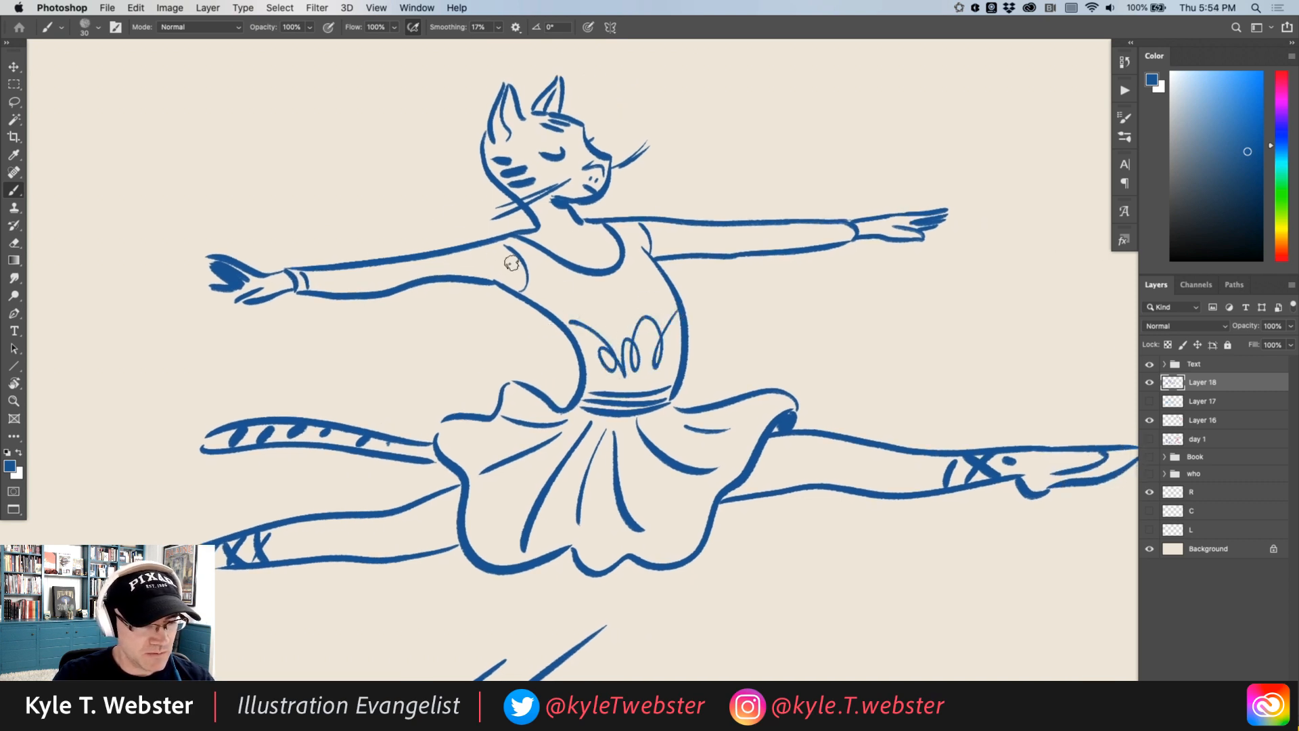
pyautogui.moveTo(544, 255)
pyautogui.mouseDown()
pyautogui.moveTo(584, 301)
pyautogui.moveTo(626, 297)
pyautogui.moveTo(641, 267)
pyautogui.moveTo(633, 234)
pyautogui.mouseUp()
pyautogui.moveTo(321, 275); pyautogui.dragTo(358, 288)
pyautogui.moveTo(833, 224)
pyautogui.mouseDown()
pyautogui.moveTo(842, 234)
pyautogui.moveTo(802, 247)
pyautogui.mouseUp()
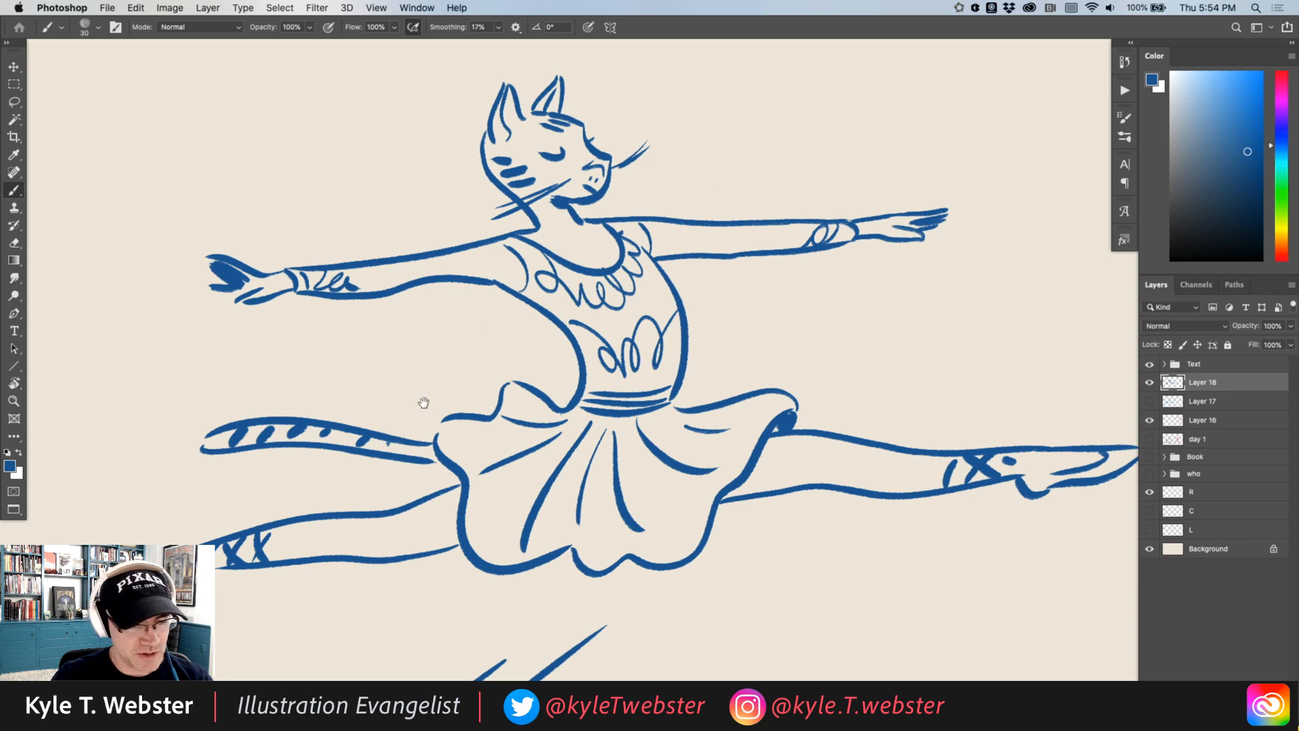
# Step: Paint a beamed pair of music notes above the cat's rear arm, with wavy trailing lines behind and two short dashes ahead
pyautogui.moveTo(424, 402); pyautogui.dragTo(485, 313)
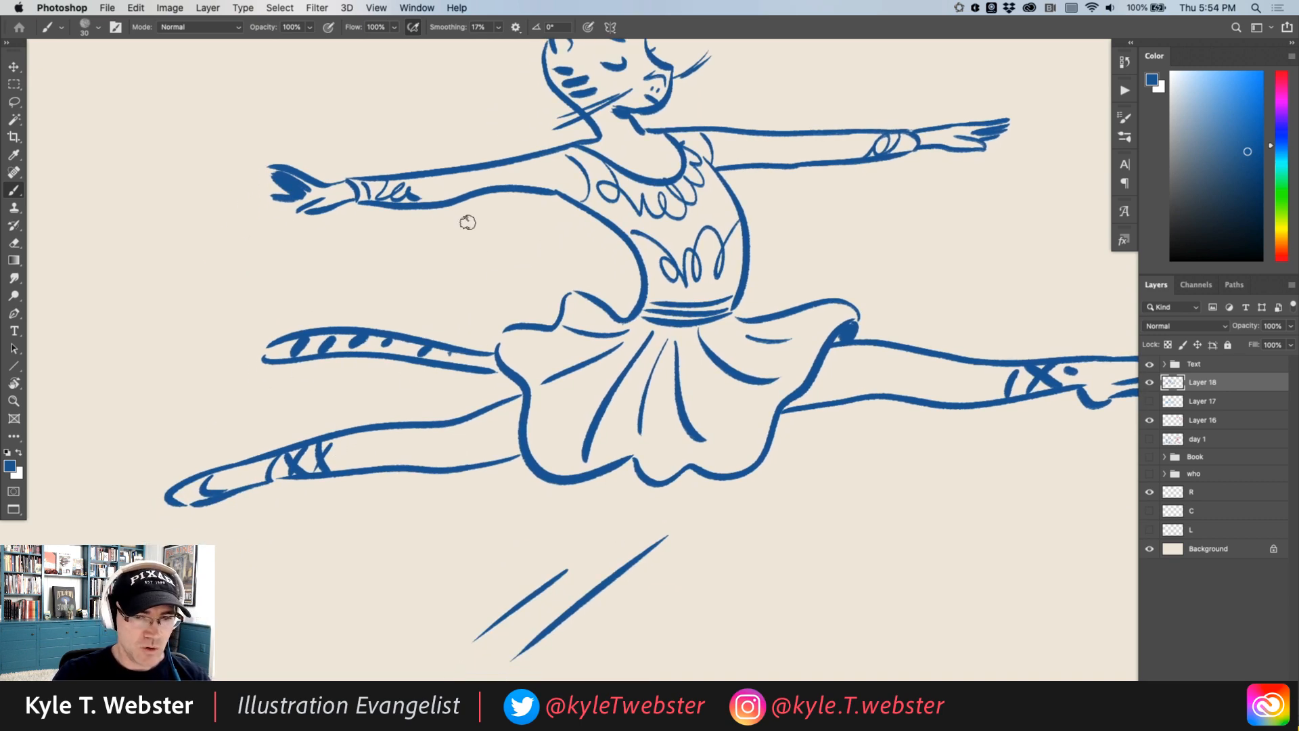
pyautogui.keyDown('alt'); pyautogui.click(487, 377); pyautogui.keyUp('alt')
pyautogui.moveTo(385, 403); pyautogui.dragTo(415, 344)
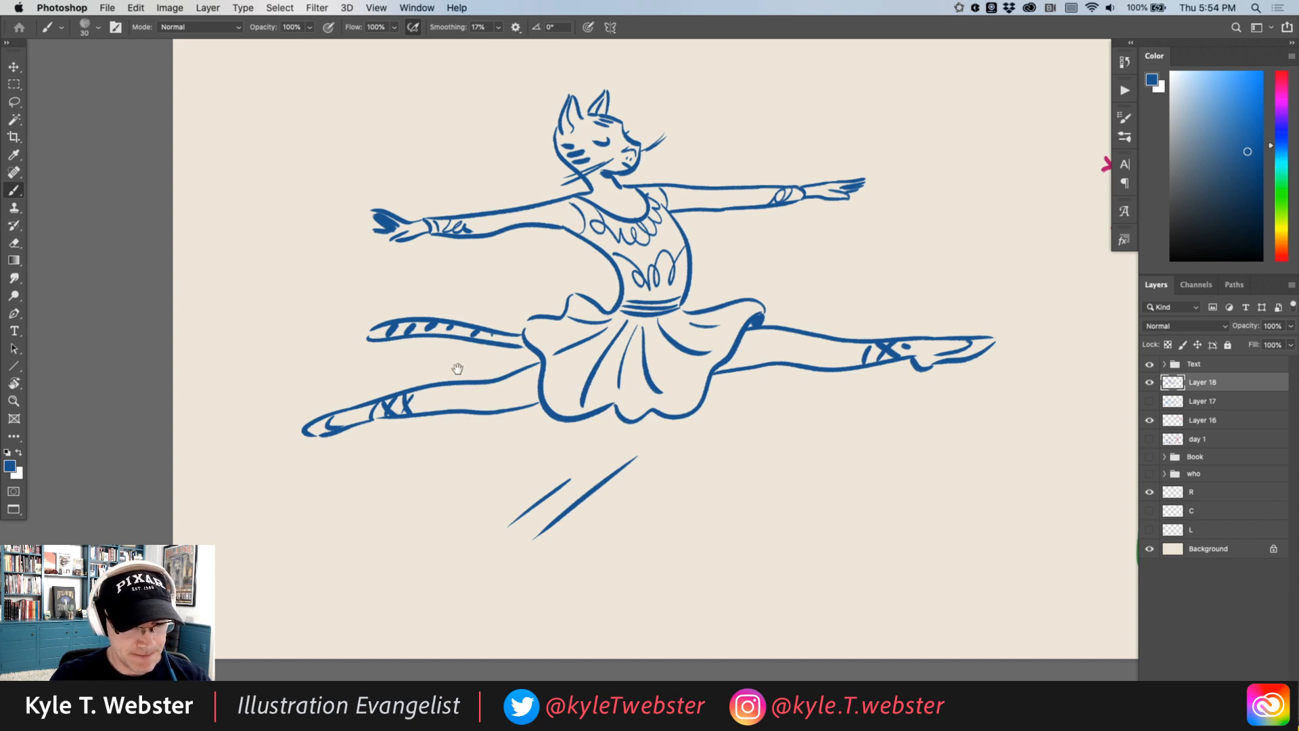
pyautogui.moveTo(466, 450); pyautogui.dragTo(502, 533)
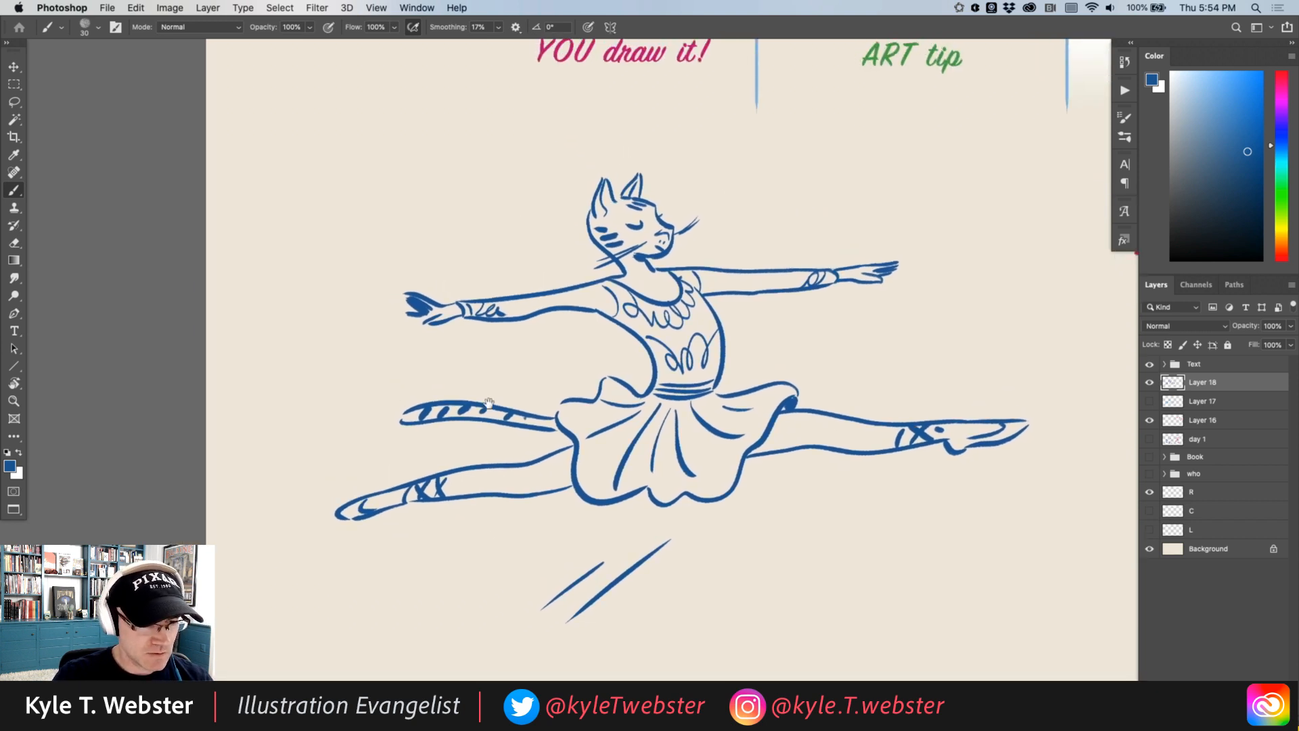
pyautogui.keyDown('super'); pyautogui.click(487, 276); pyautogui.keyUp('super')
pyautogui.moveTo(494, 148)
pyautogui.mouseDown()
pyautogui.moveTo(410, 176)
pyautogui.moveTo(422, 233)
pyautogui.mouseUp()
pyautogui.moveTo(492, 150); pyautogui.dragTo(490, 201)
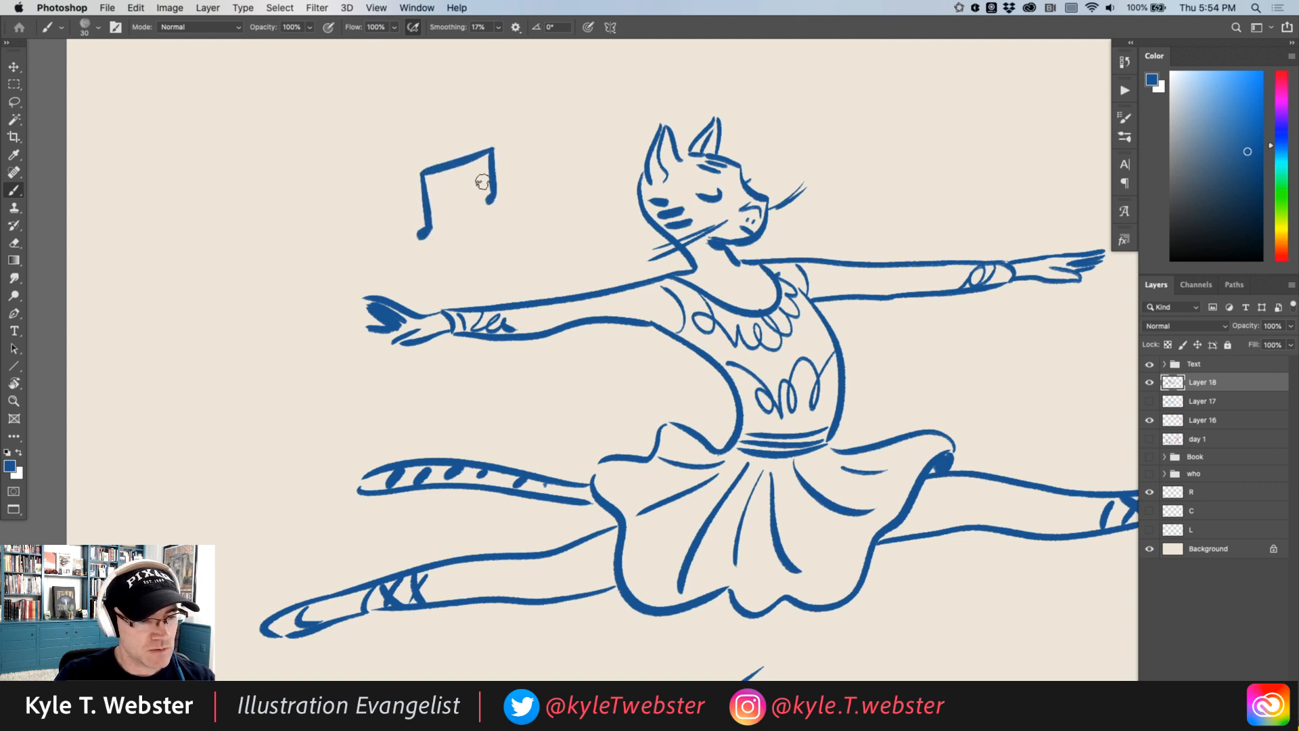
pyautogui.moveTo(409, 187)
pyautogui.mouseDown()
pyautogui.moveTo(278, 218)
pyautogui.moveTo(272, 234)
pyautogui.moveTo(289, 245)
pyautogui.mouseUp()
pyautogui.moveTo(384, 232); pyautogui.dragTo(306, 255)
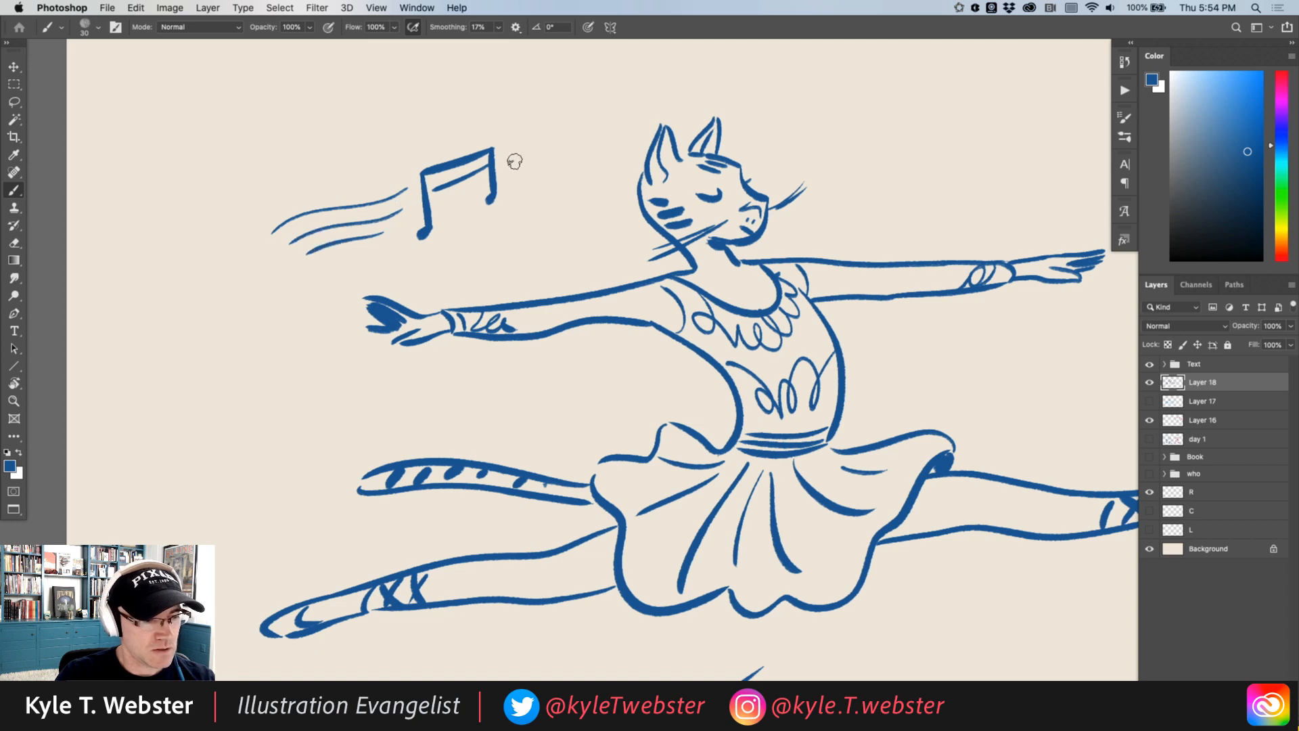
pyautogui.moveTo(538, 144)
pyautogui.mouseDown()
pyautogui.moveTo(513, 164)
pyautogui.moveTo(546, 152)
pyautogui.mouseUp()
# Step: Paint a single music note with motion dashes above the cat's front arm, and three short accent strokes above the head
pyautogui.keyDown('alt'); pyautogui.click(380, 298); pyautogui.keyUp('alt')
pyautogui.moveTo(334, 331); pyautogui.dragTo(281, 345)
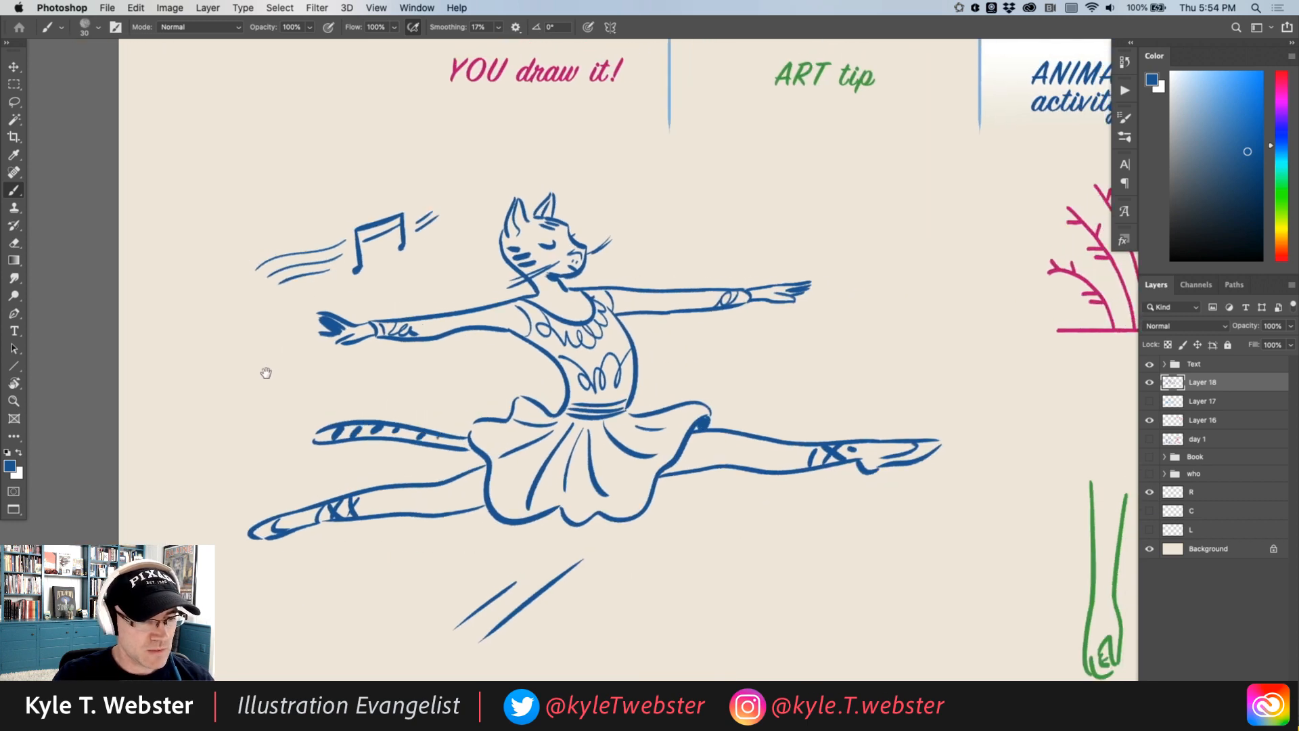
pyautogui.moveTo(607, 300); pyautogui.dragTo(514, 338)
pyautogui.keyDown('super'); pyautogui.click(594, 239); pyautogui.keyUp('super')
pyautogui.moveTo(626, 260)
pyautogui.mouseDown()
pyautogui.moveTo(559, 255)
pyautogui.moveTo(633, 306)
pyautogui.mouseUp()
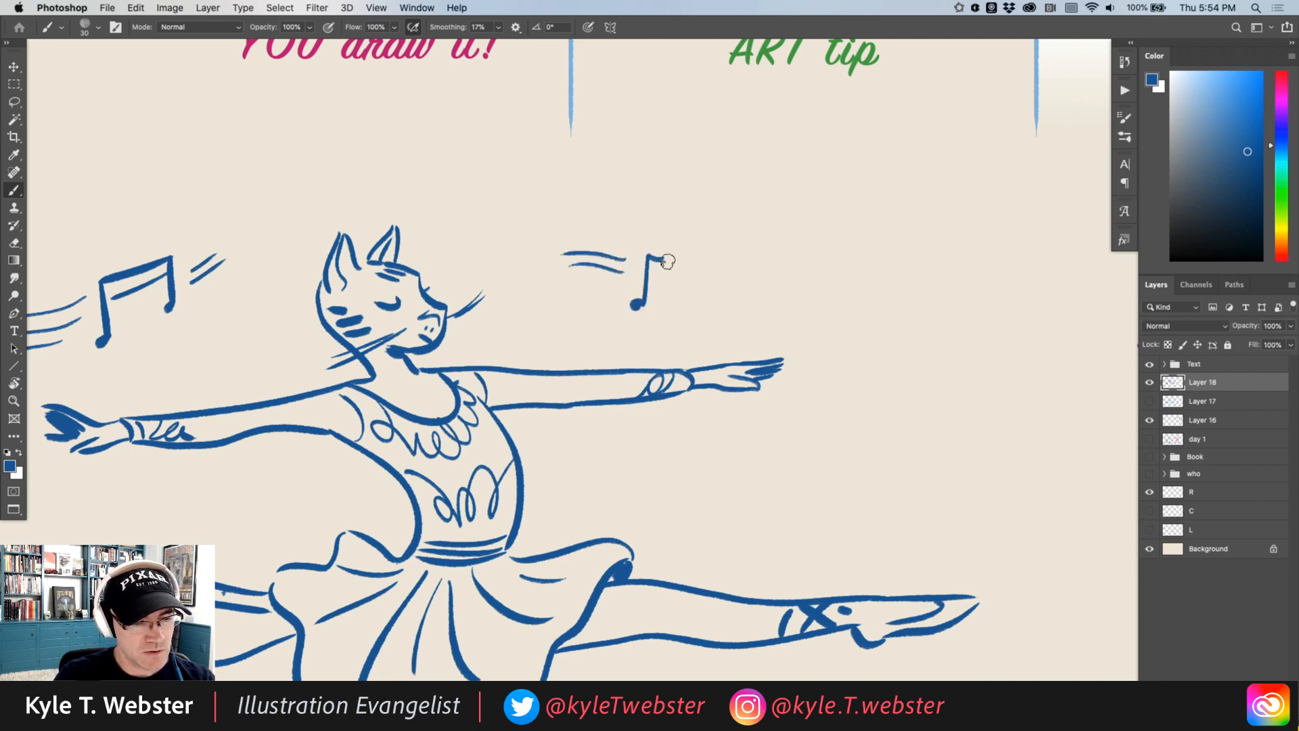
pyautogui.moveTo(679, 268); pyautogui.dragTo(704, 273)
pyautogui.moveTo(682, 276); pyautogui.dragTo(706, 278)
pyautogui.click(707, 287)
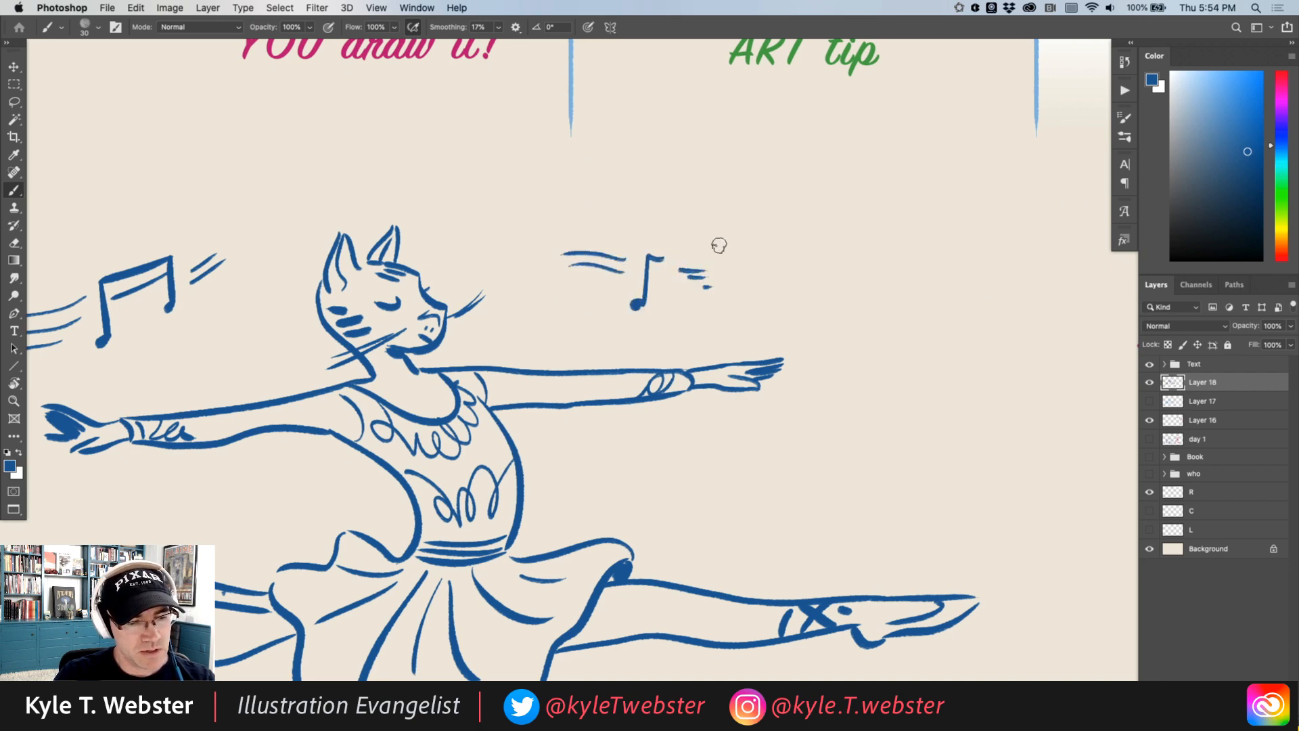
pyautogui.keyDown('alt'); pyautogui.click(519, 373); pyautogui.keyUp('alt')
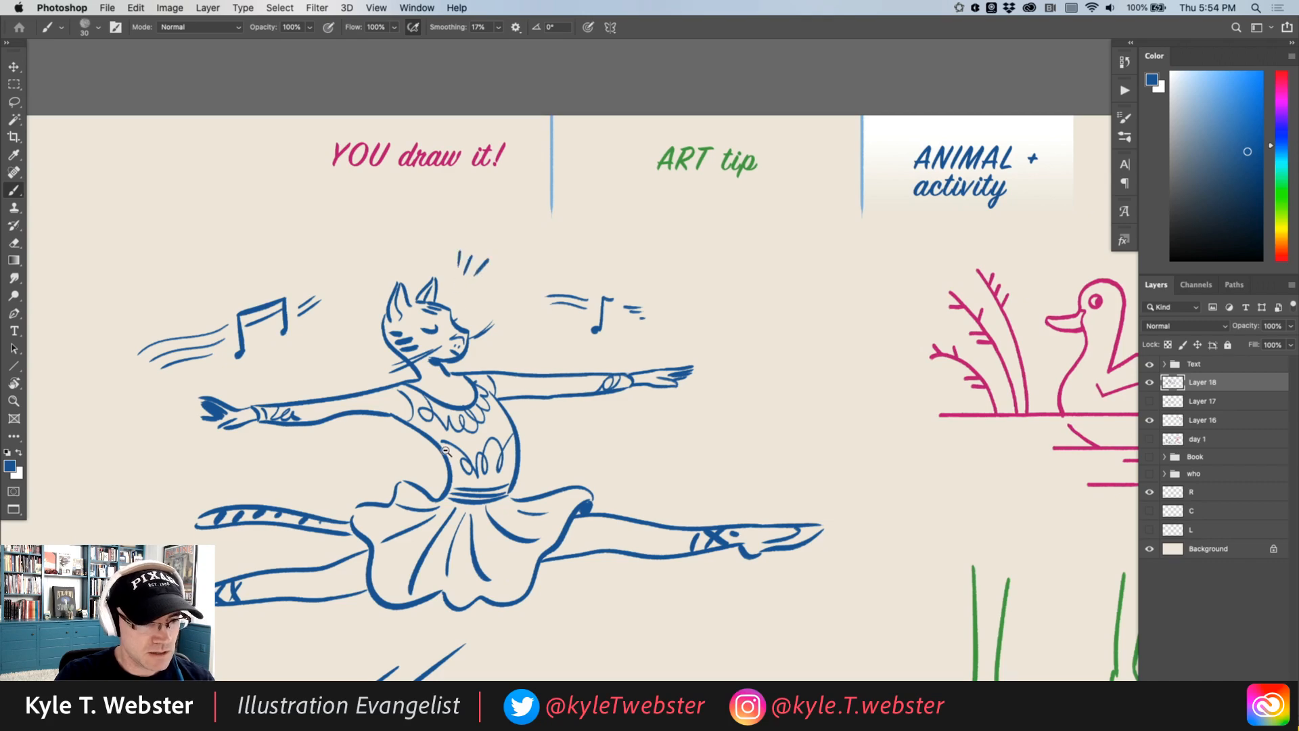
# Step: Thicken the skirt's edge at the rear leg and fill the skirt's underside above the front leg with solid blue
pyautogui.keyDown('alt'); pyautogui.click(446, 450); pyautogui.keyUp('alt')
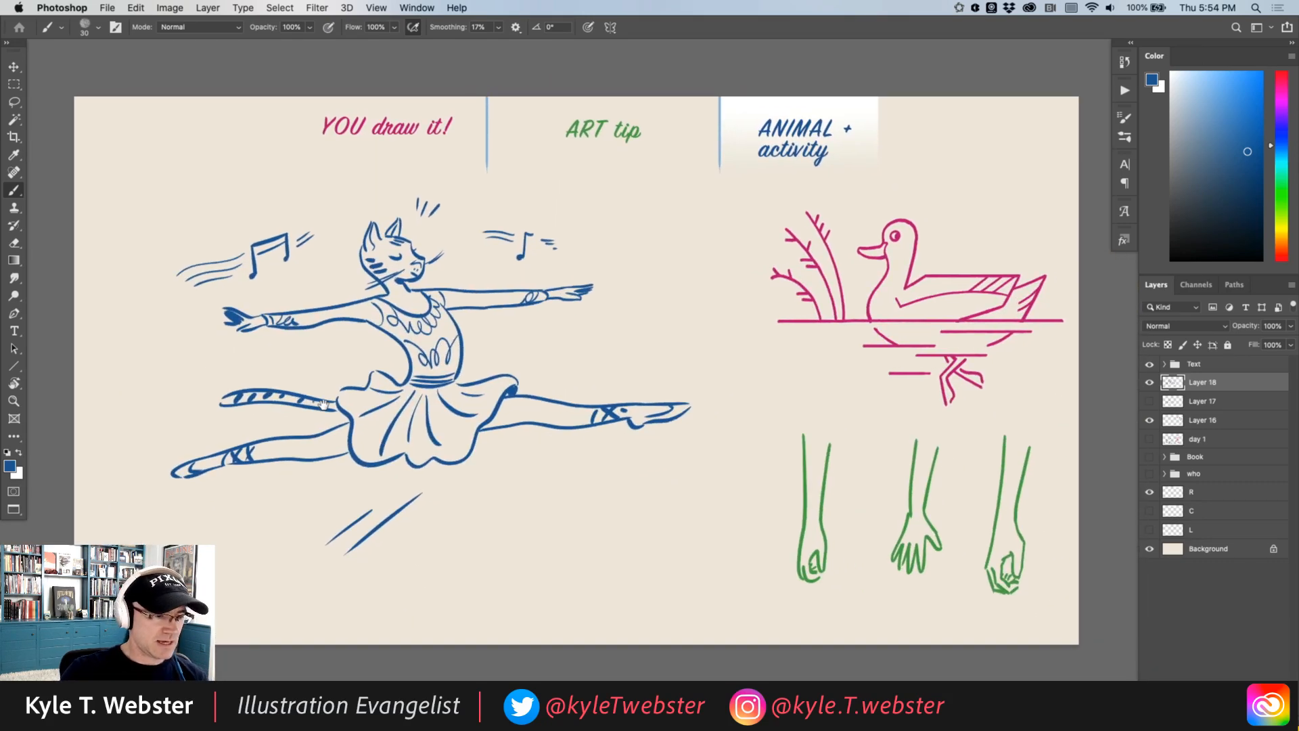
pyautogui.moveTo(344, 492); pyautogui.dragTo(371, 473)
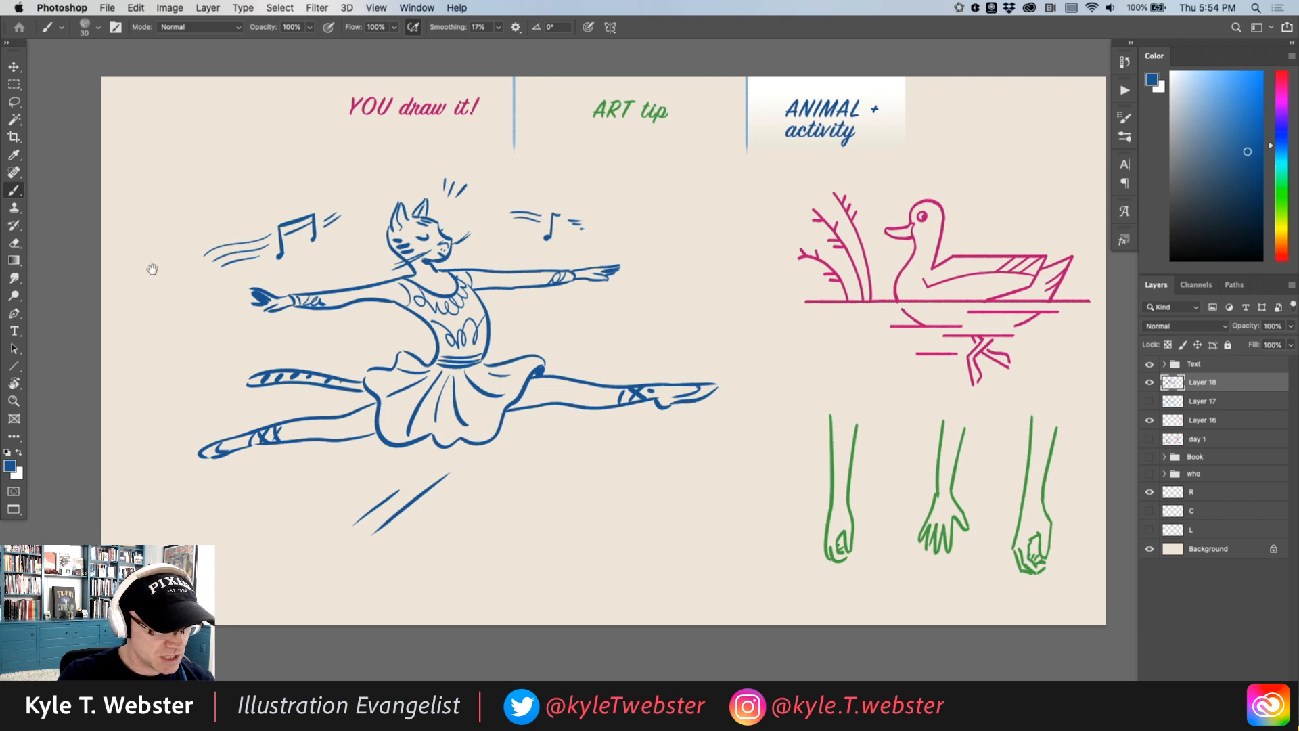
pyautogui.moveTo(334, 478); pyautogui.dragTo(314, 463)
pyautogui.keyDown('super'); pyautogui.click(298, 427); pyautogui.keyUp('super')
pyautogui.moveTo(376, 384); pyautogui.dragTo(371, 412)
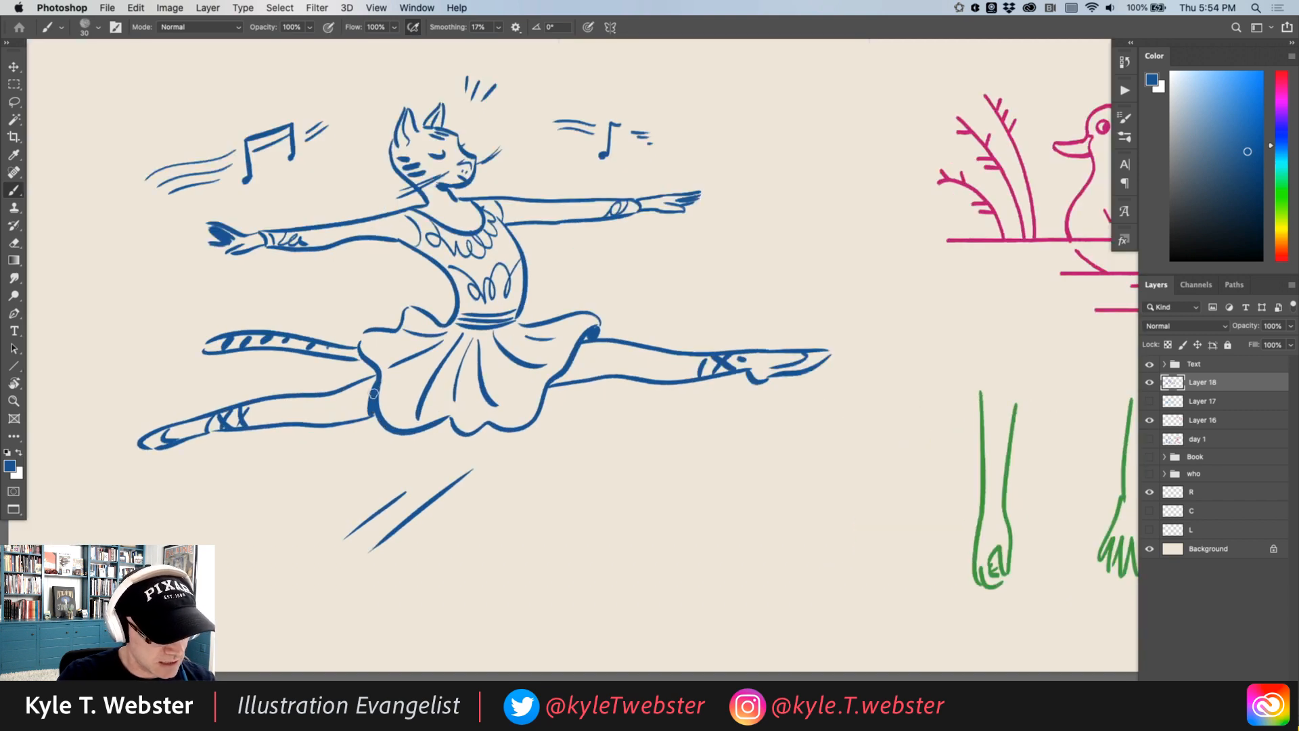
pyautogui.moveTo(577, 361); pyautogui.dragTo(559, 379)
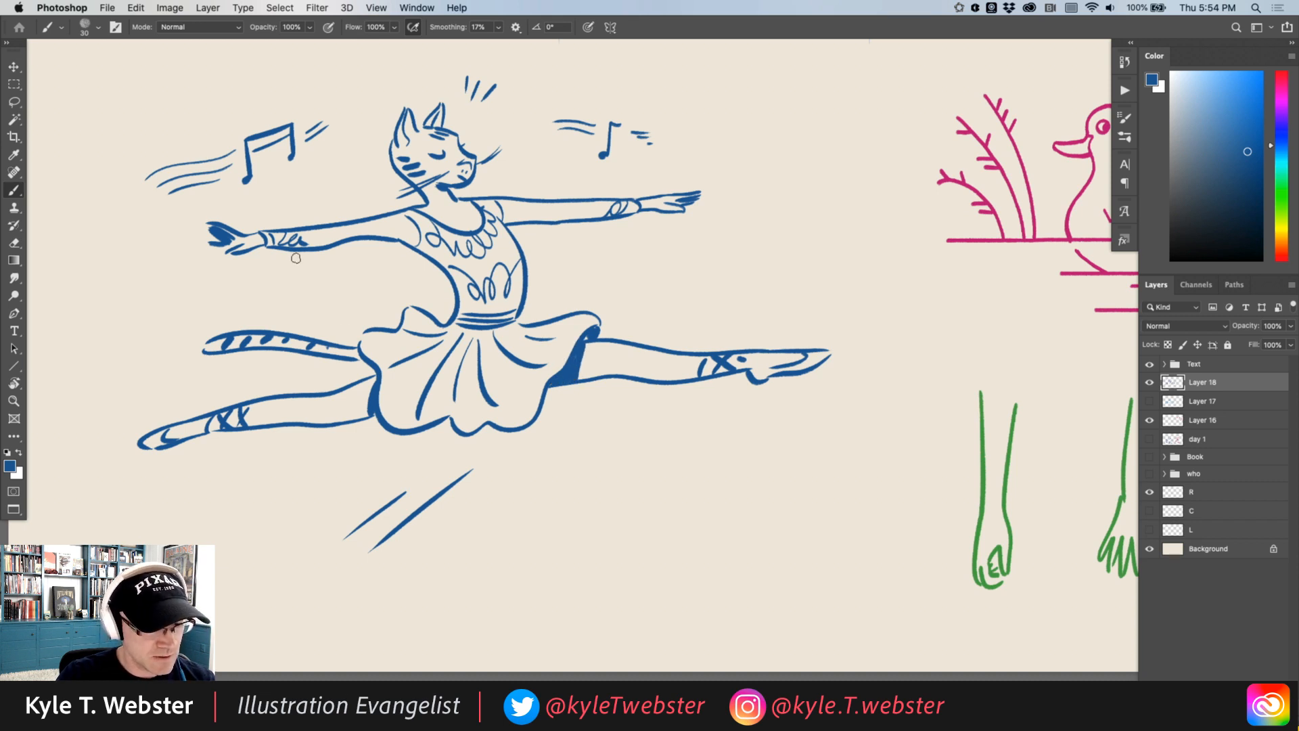
# Step: Paint dark blue shading inside both of the cat's ears
pyautogui.moveTo(325, 196); pyautogui.dragTo(338, 237)
pyautogui.keyDown('super'); pyautogui.click(444, 227); pyautogui.keyUp('super')
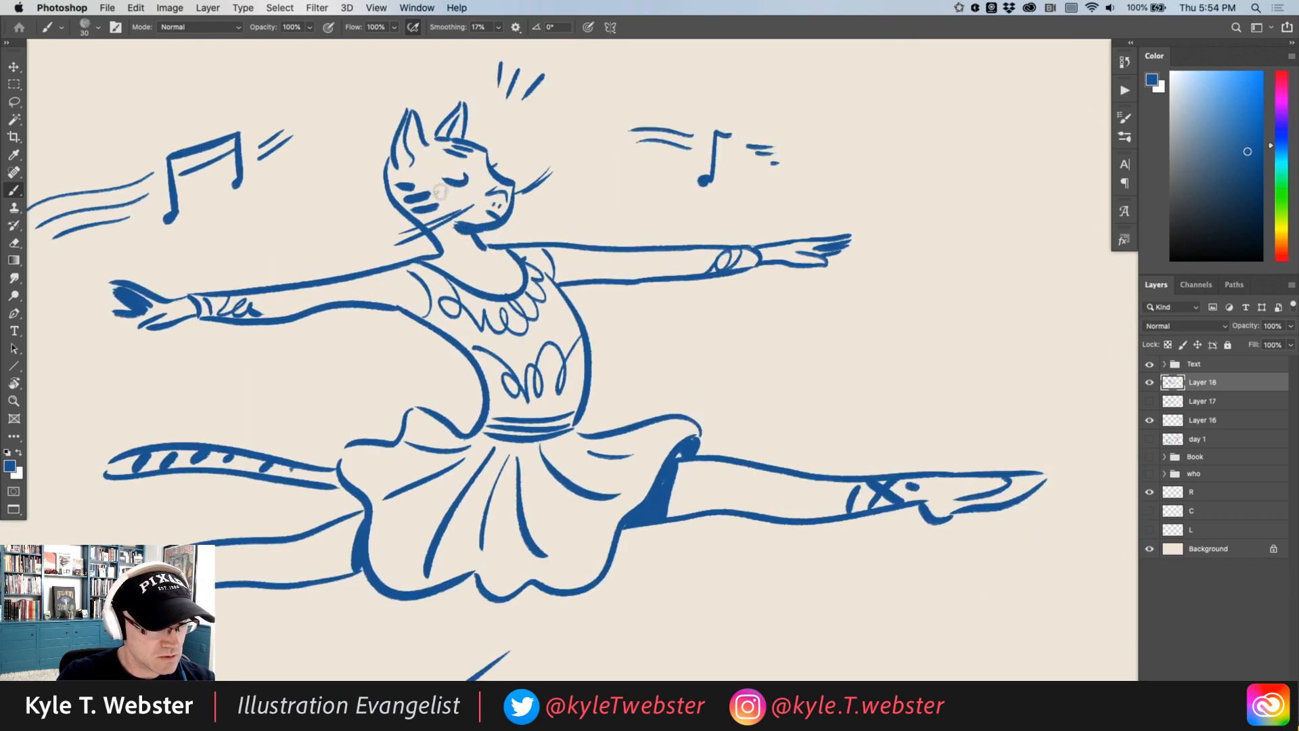
pyautogui.keyDown('alt'); pyautogui.keyDown('super'); pyautogui.click(443, 403); pyautogui.keyUp('super'); pyautogui.keyUp('alt')
pyautogui.keyDown('super'); pyautogui.click(429, 215); pyautogui.keyUp('super')
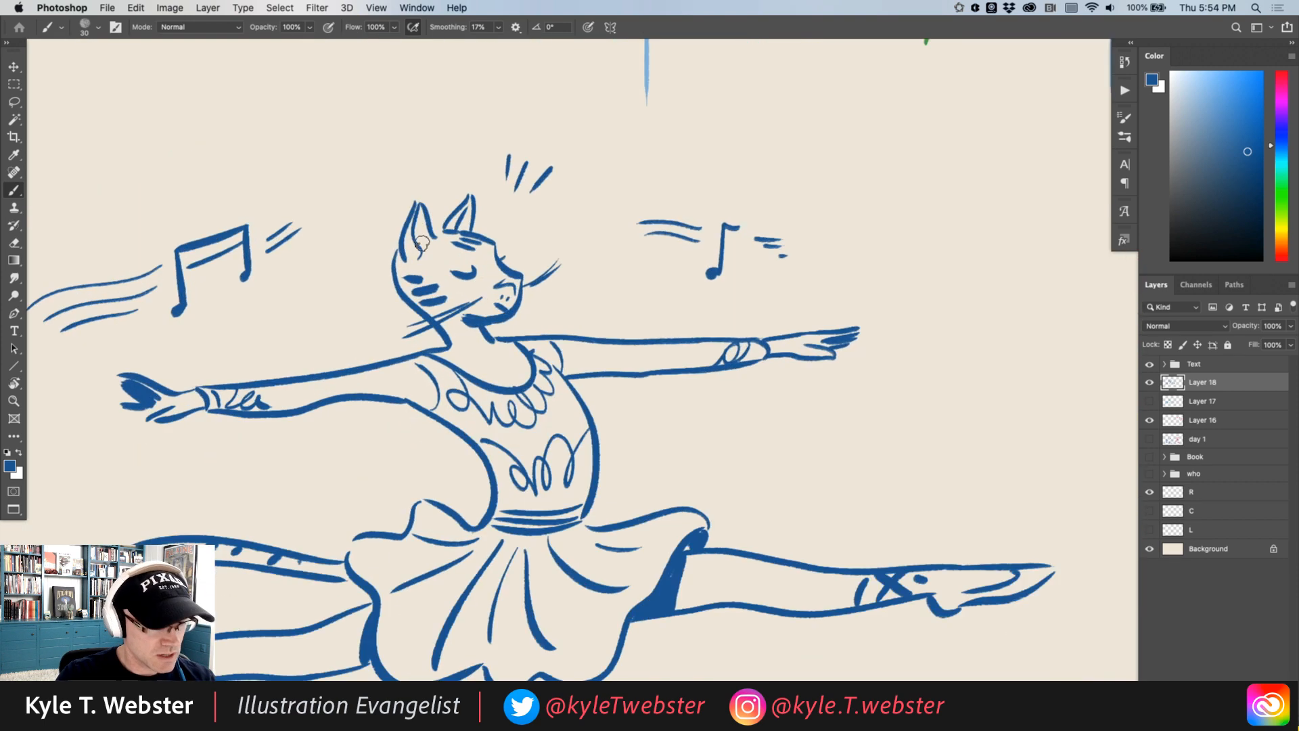
pyautogui.moveTo(414, 251); pyautogui.dragTo(424, 206)
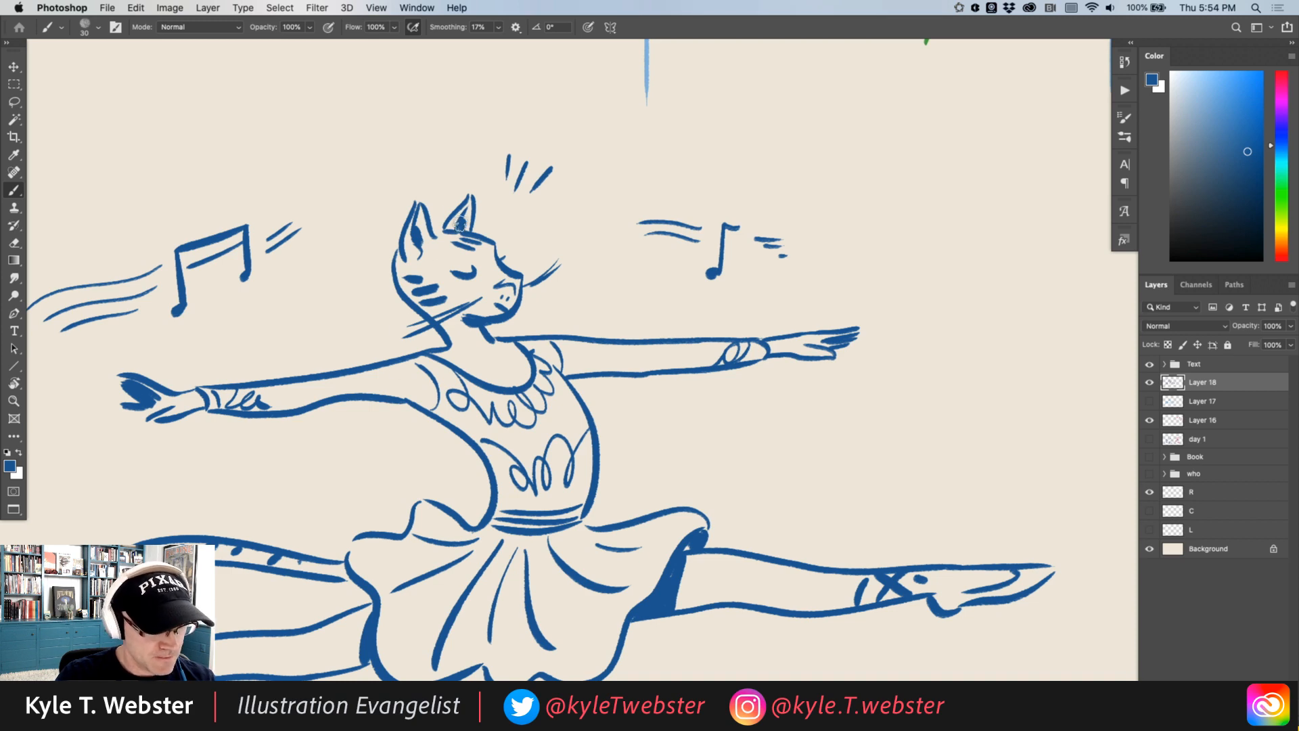
# Step: Move the cat dancer drawing slightly down and toward the middle of the page
pyautogui.keyDown('alt'); pyautogui.keyDown('super'); pyautogui.click(410, 479); pyautogui.keyUp('super'); pyautogui.keyUp('alt')
pyautogui.keyDown('alt'); pyautogui.keyDown('super'); pyautogui.click(410, 479); pyautogui.keyUp('super'); pyautogui.keyUp('alt')
pyautogui.moveTo(310, 535); pyautogui.dragTo(342, 409)
pyautogui.moveTo(291, 488); pyautogui.dragTo(205, 495)
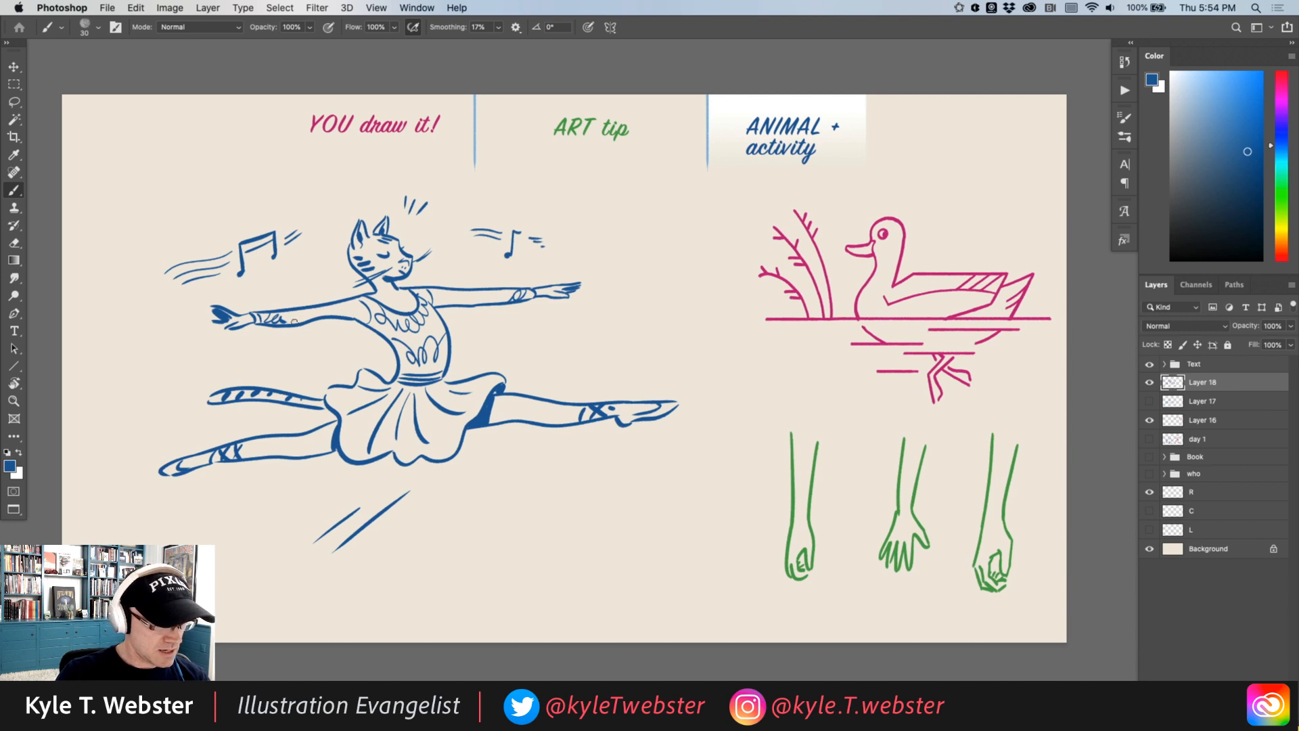
pyautogui.moveTo(274, 400); pyautogui.dragTo(287, 404)
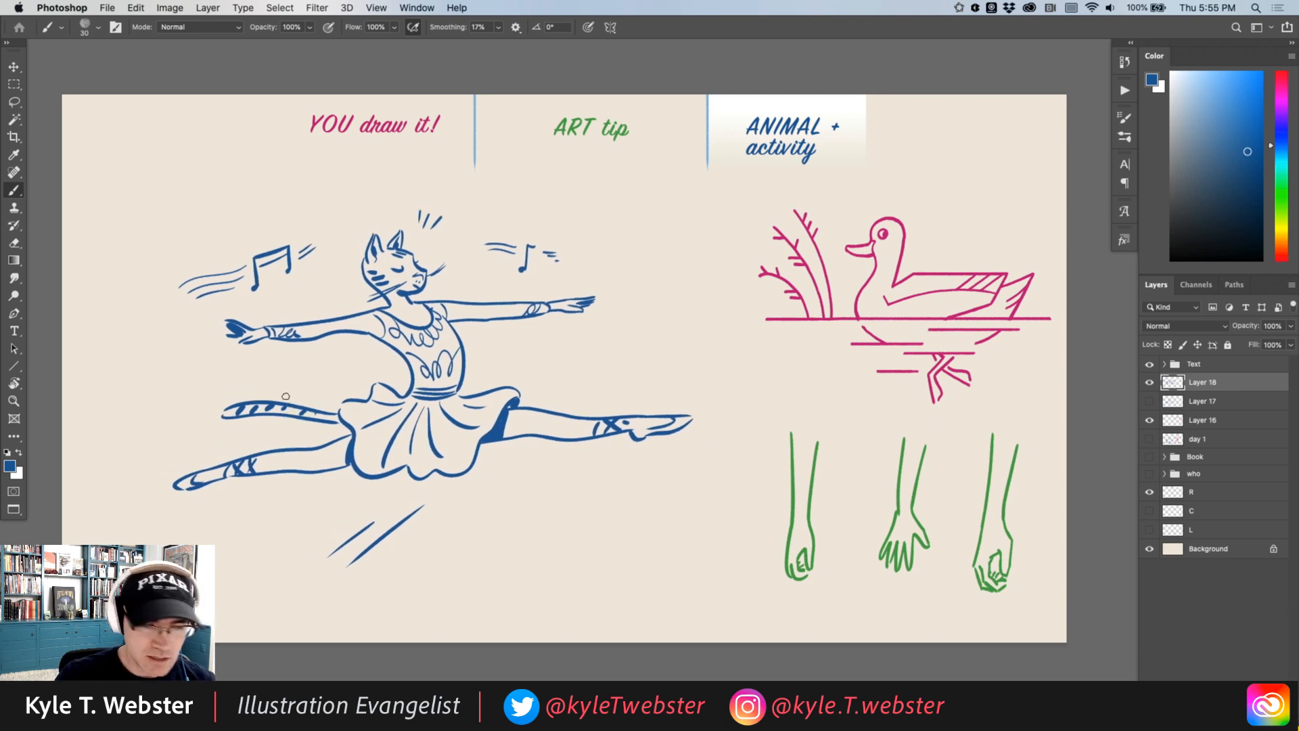
pyautogui.click(446, 292)
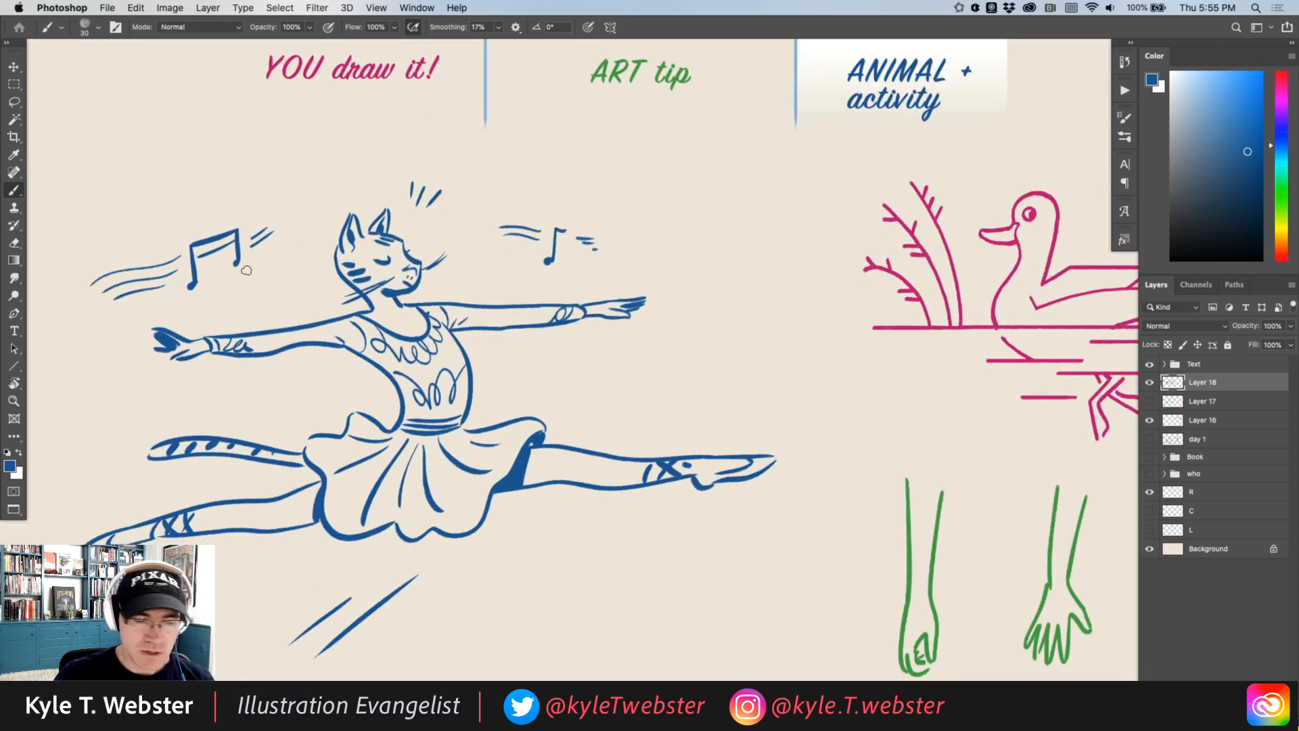
pyautogui.keyDown('alt'); pyautogui.click(400, 486); pyautogui.keyUp('alt')
pyautogui.moveTo(300, 515); pyautogui.dragTo(311, 495)
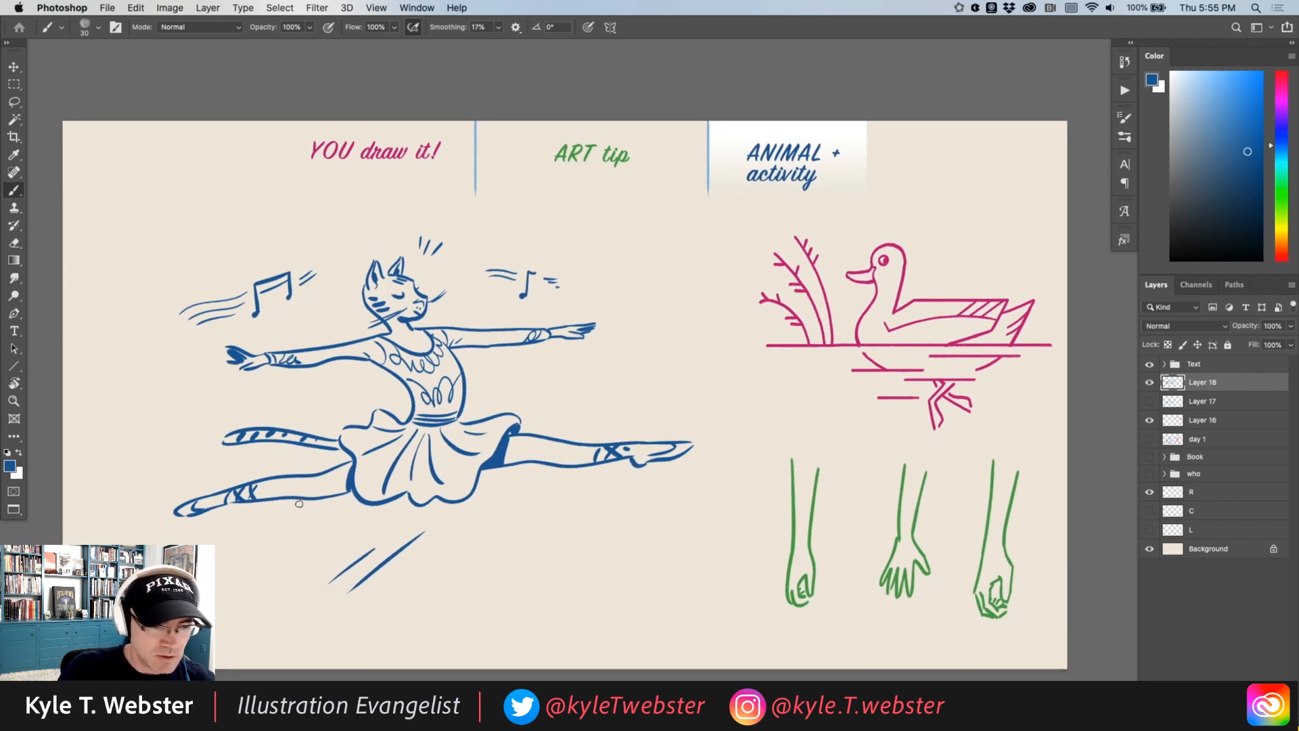